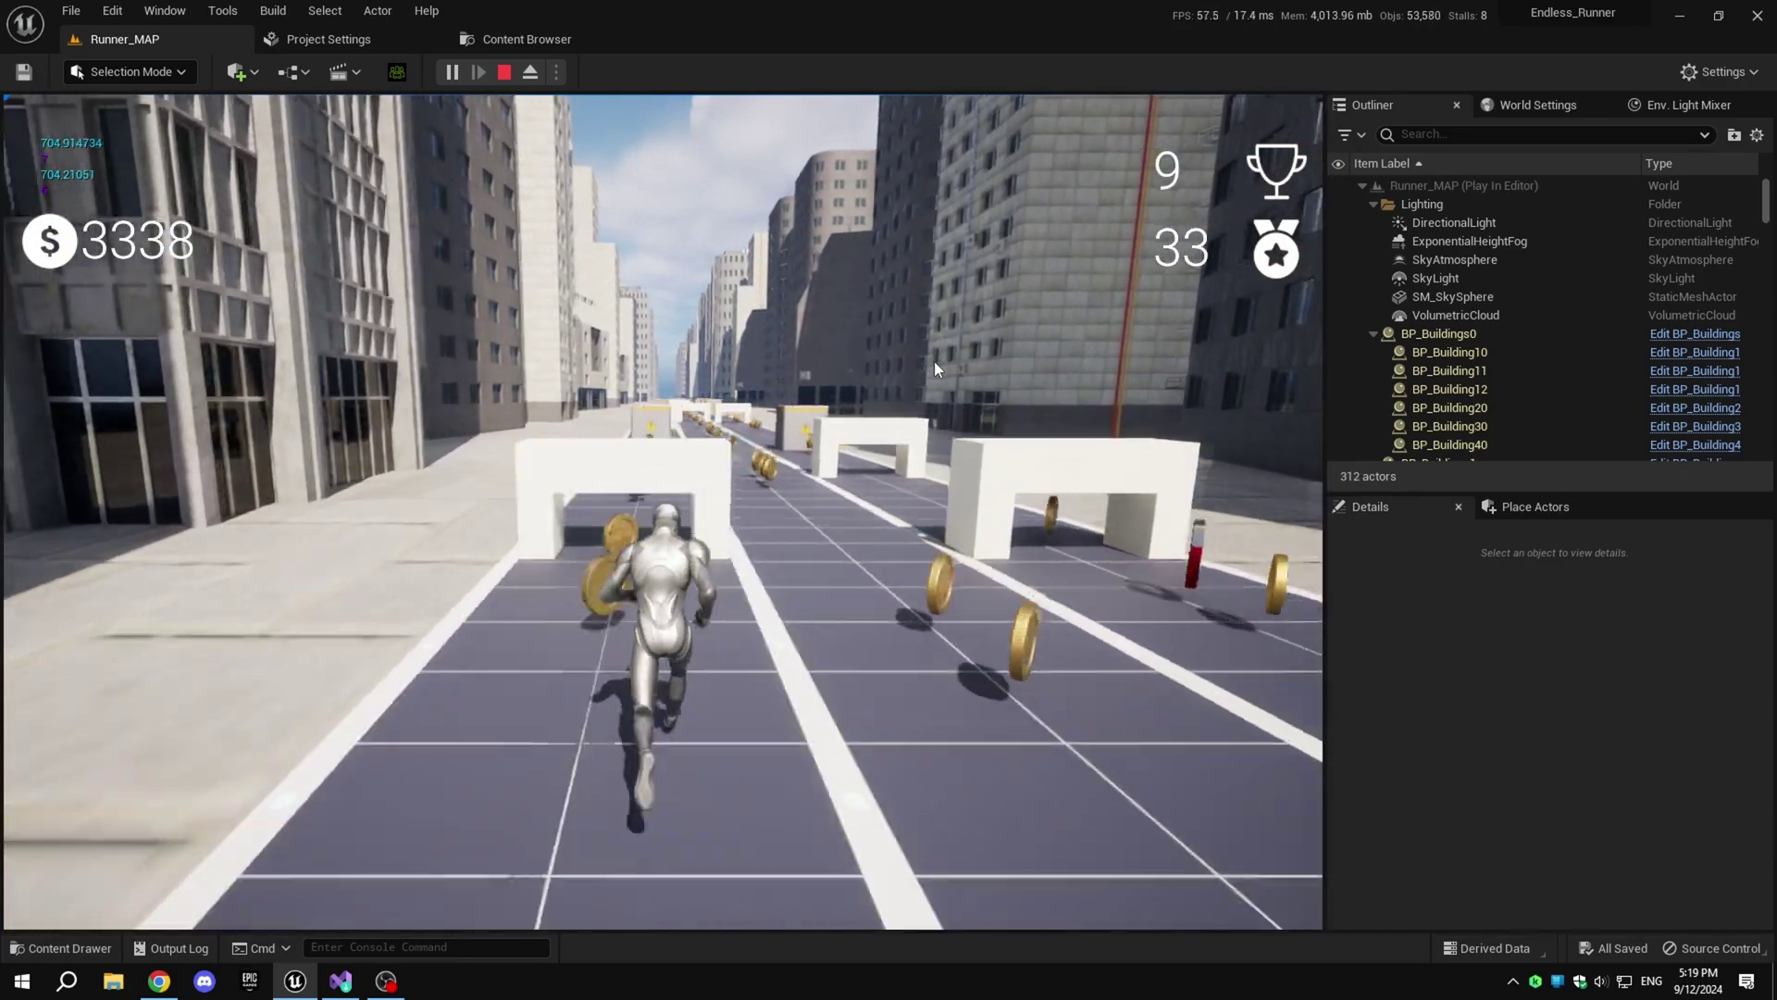
Step: Stop the playtest and bring up the setup doc, highlighting its Visual Studio requirements
{"action": "key", "text": "Escape"}
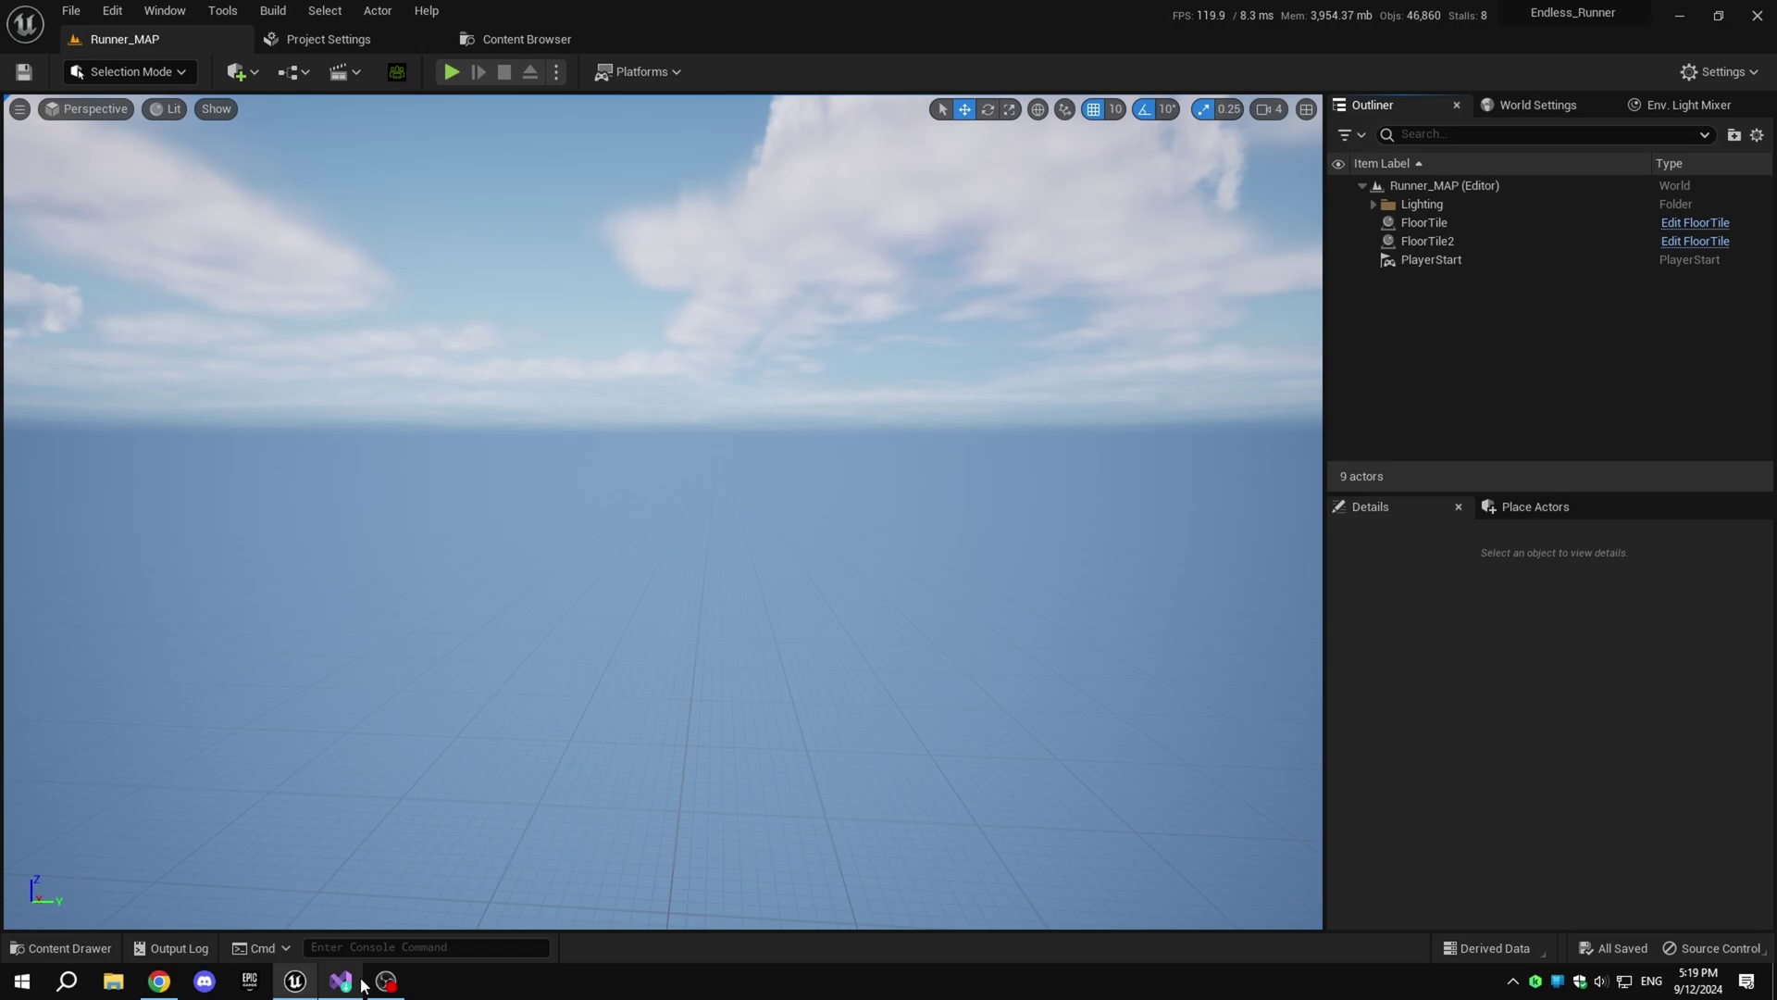
{"action": "left_click", "coordinate": [159, 982]}
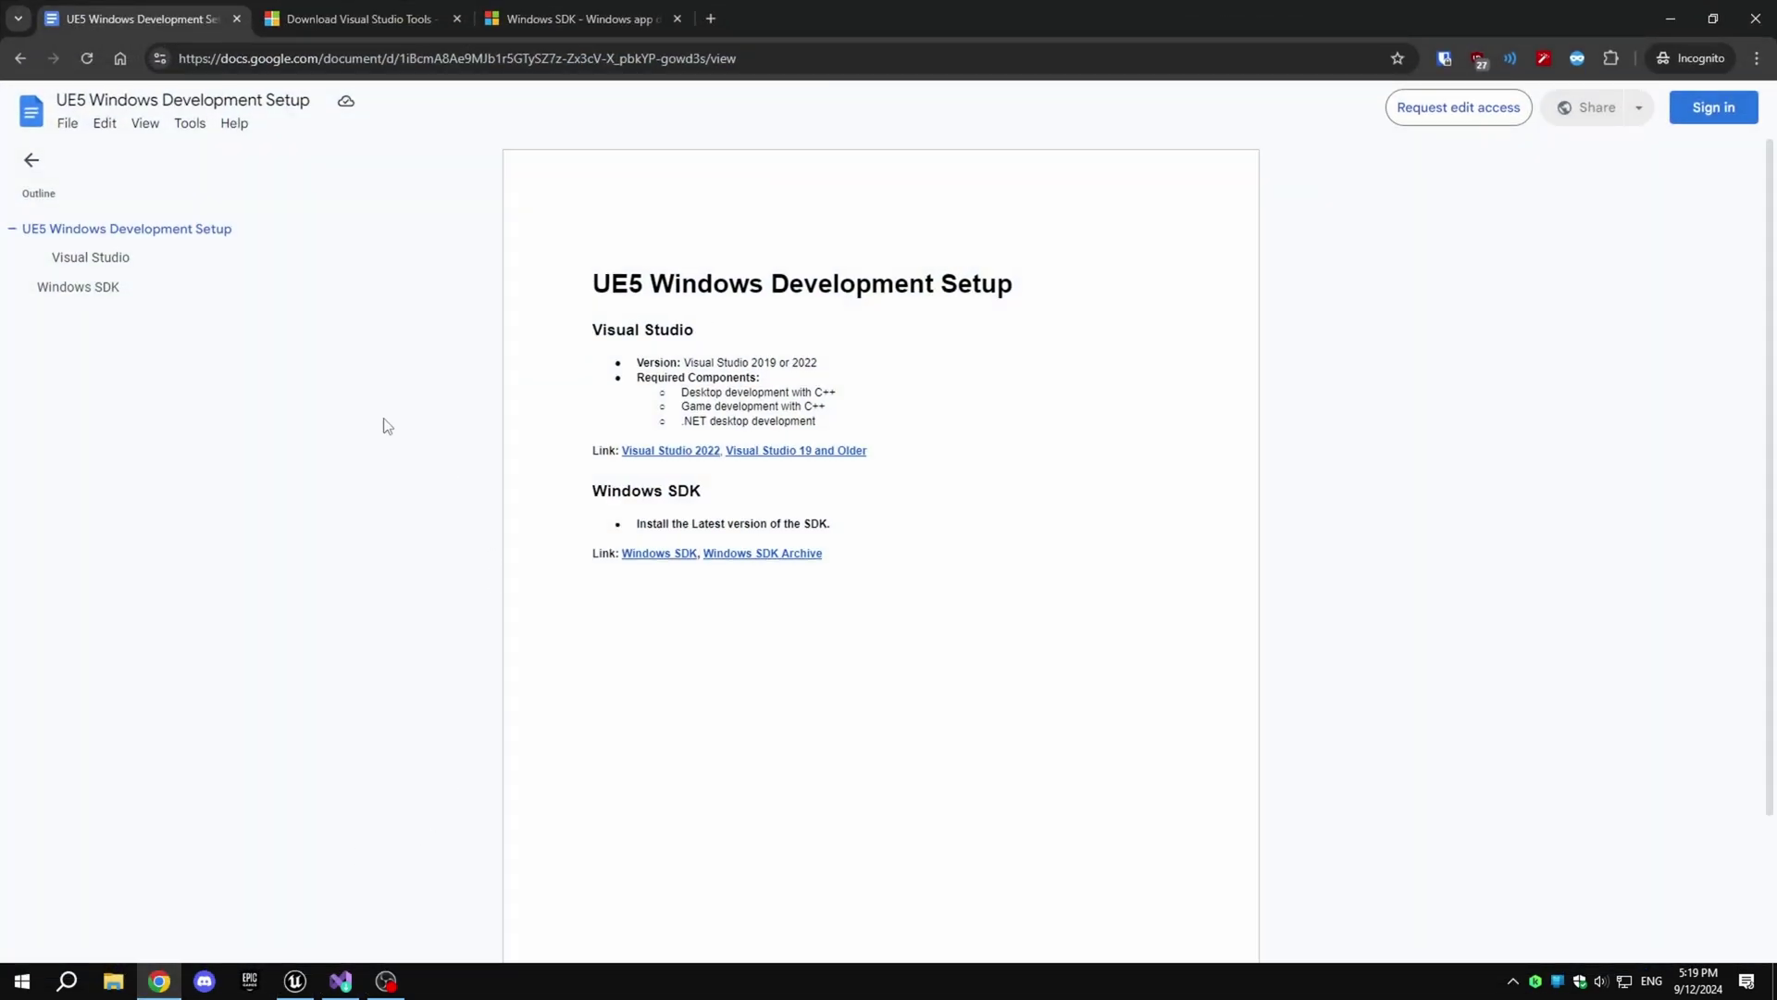
{"action": "left_click_drag", "start_coordinate": [579, 303], "coordinate": [849, 400]}
{"action": "left_click", "coordinate": [850, 404]}
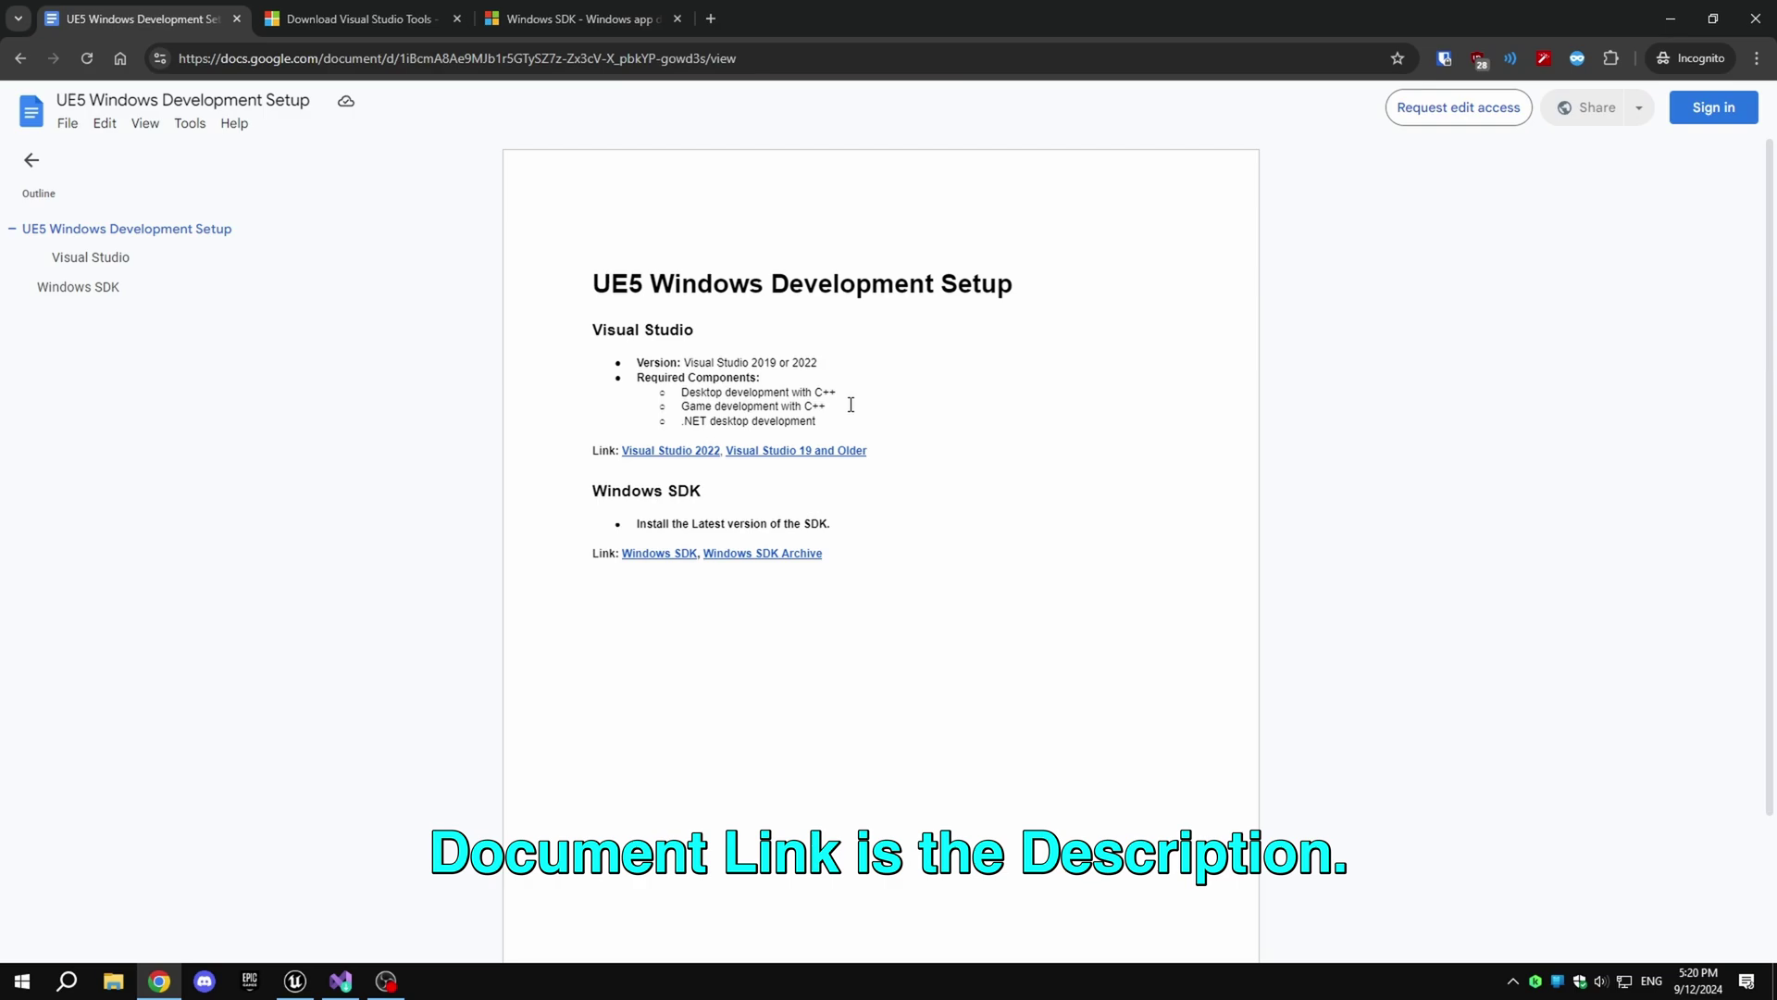
Step: Check the Visual Studio downloads page, then highlight the doc's install-latest-SDK instruction
{"action": "left_click", "coordinate": [326, 12]}
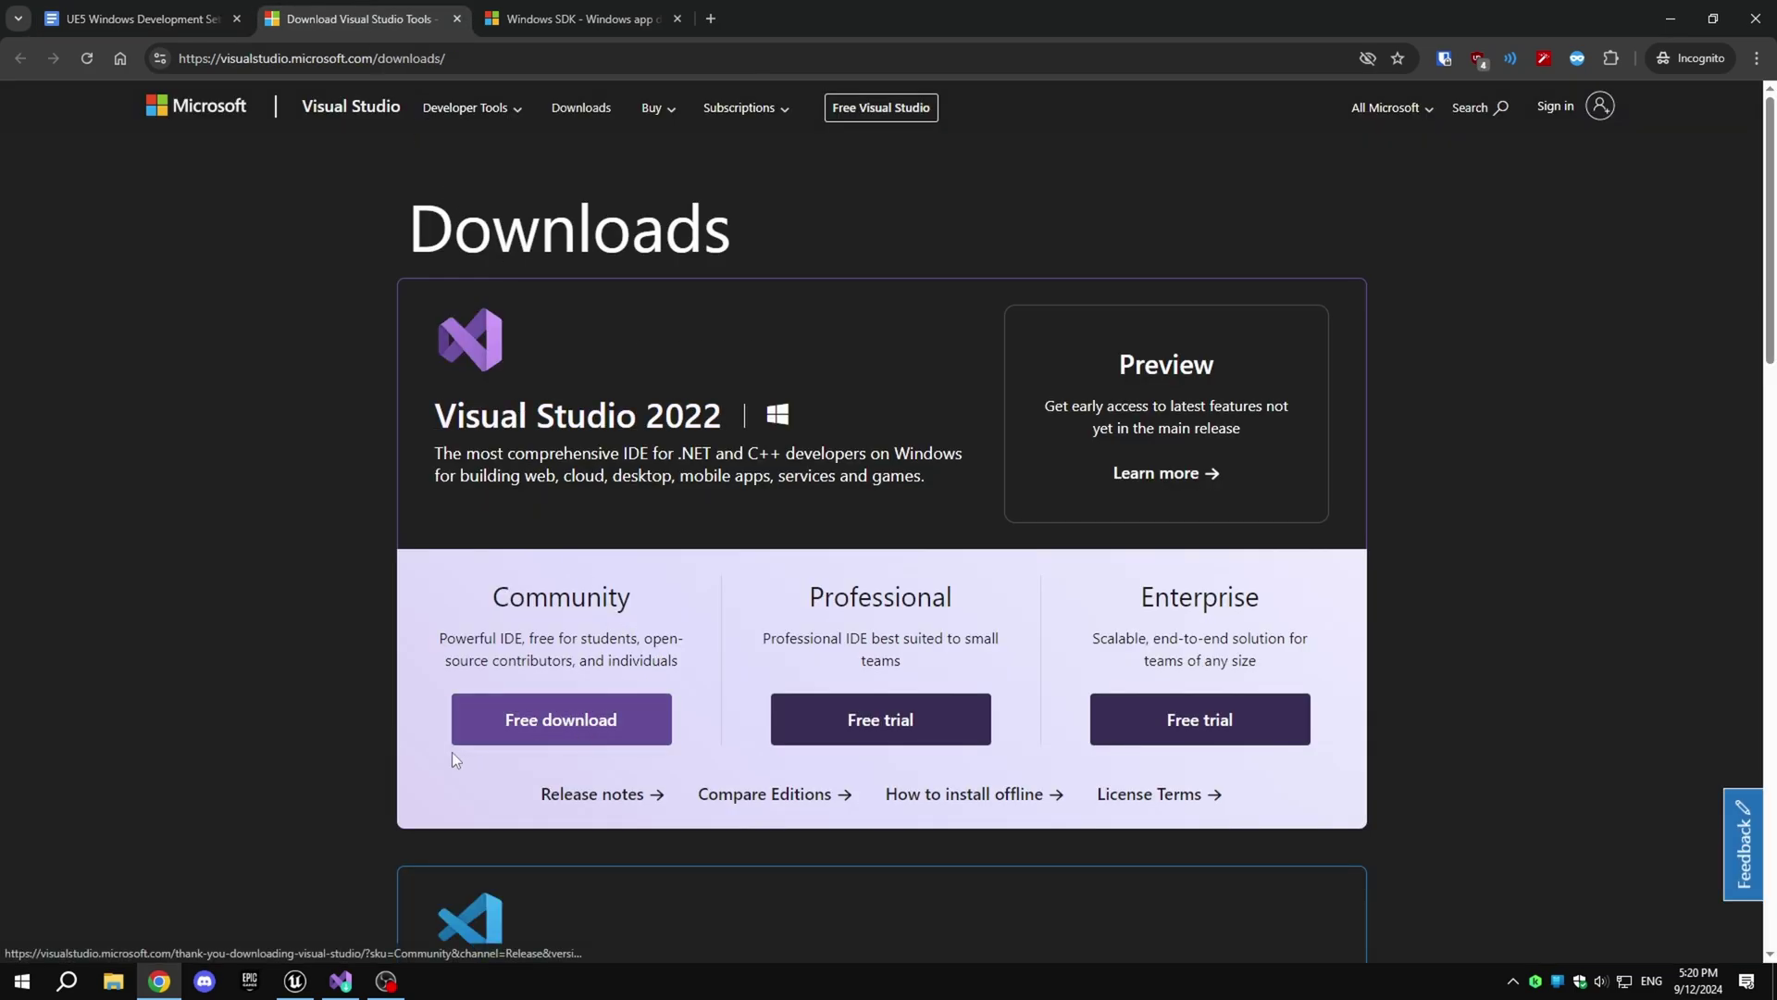
{"action": "left_click", "coordinate": [194, 10]}
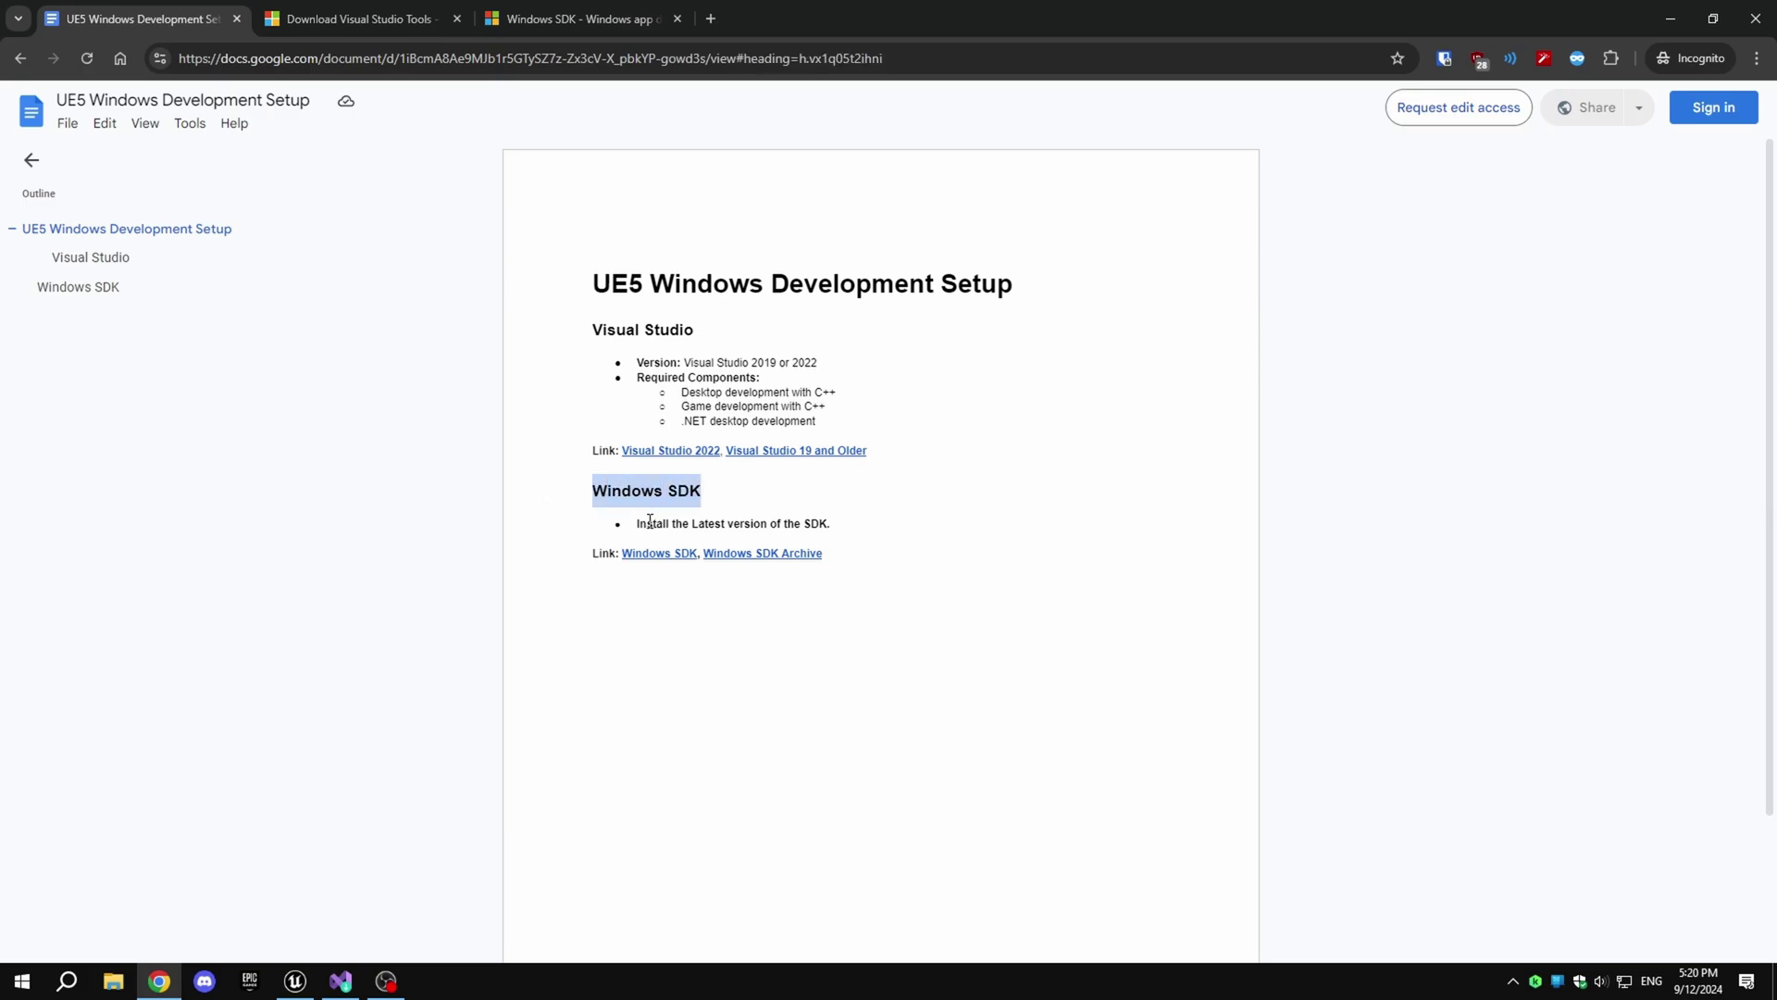
{"action": "left_click_drag", "start_coordinate": [638, 523], "coordinate": [823, 526]}
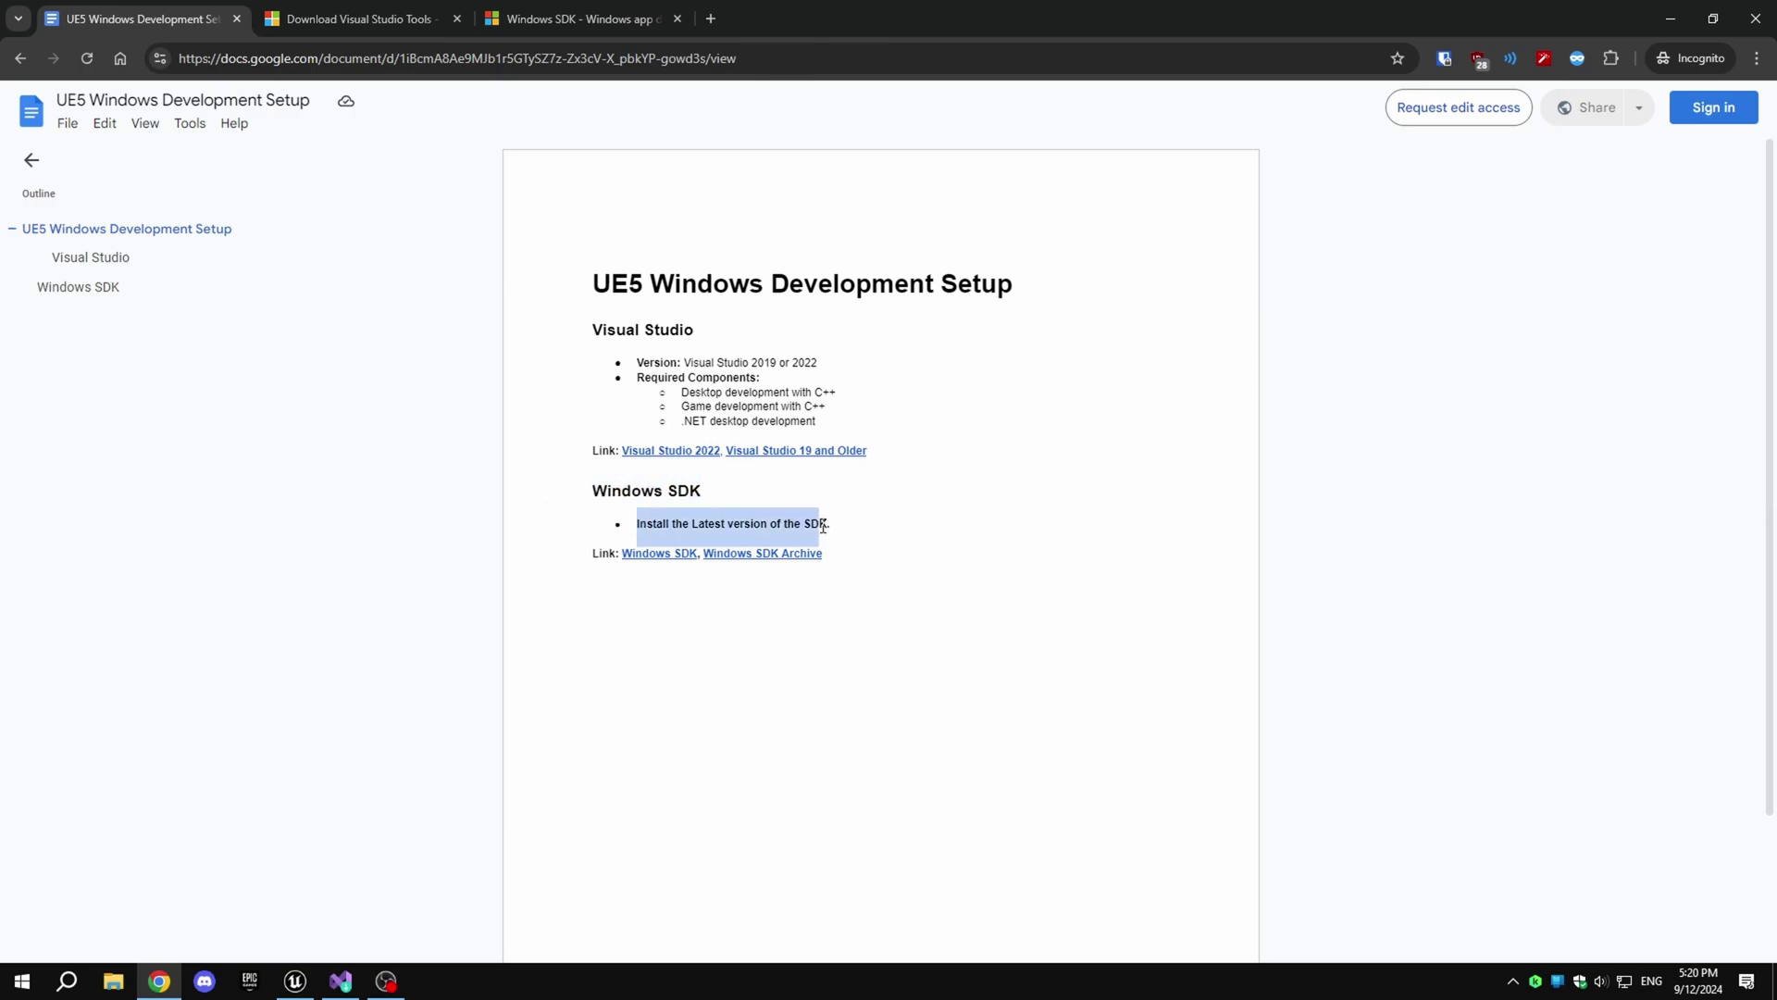
Step: Show the Getting started section offering the SDK 10.0.26100 installer and .iso downloads
{"action": "left_click", "coordinate": [569, 9]}
{"action": "scroll", "coordinate": [174, 487], "scroll_direction": "down", "scroll_amount": 3}
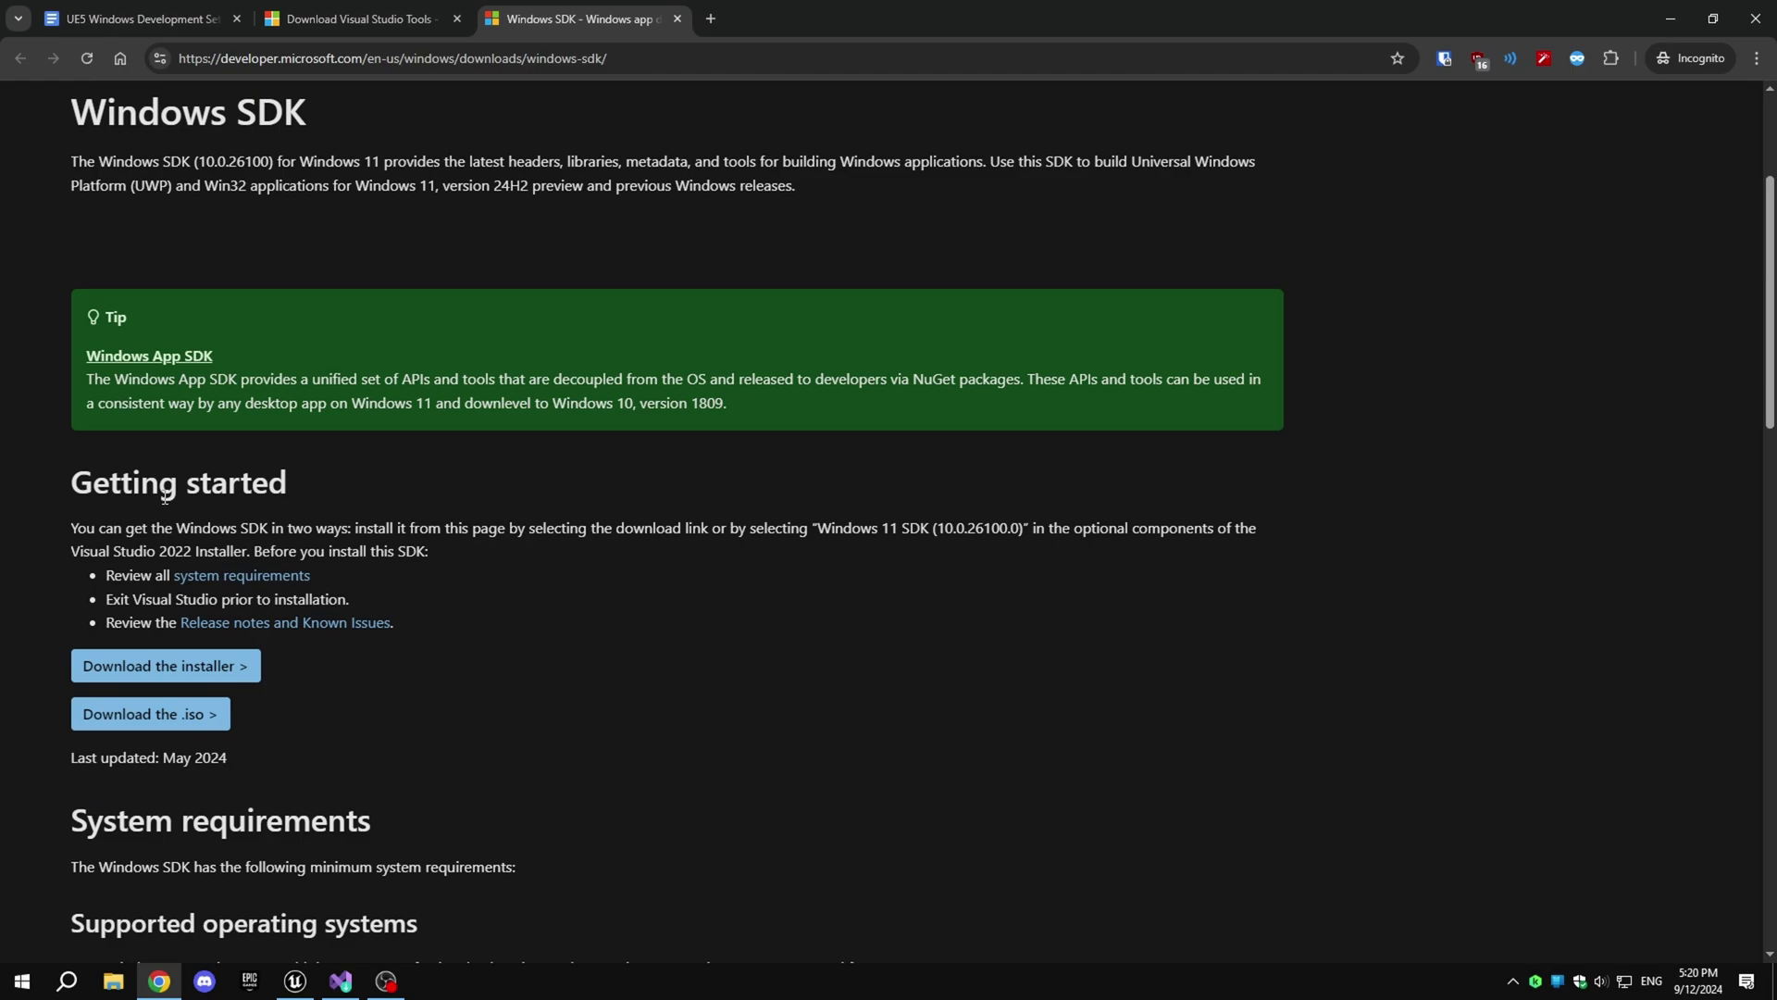
{"action": "left_click_drag", "start_coordinate": [83, 472], "coordinate": [298, 474]}
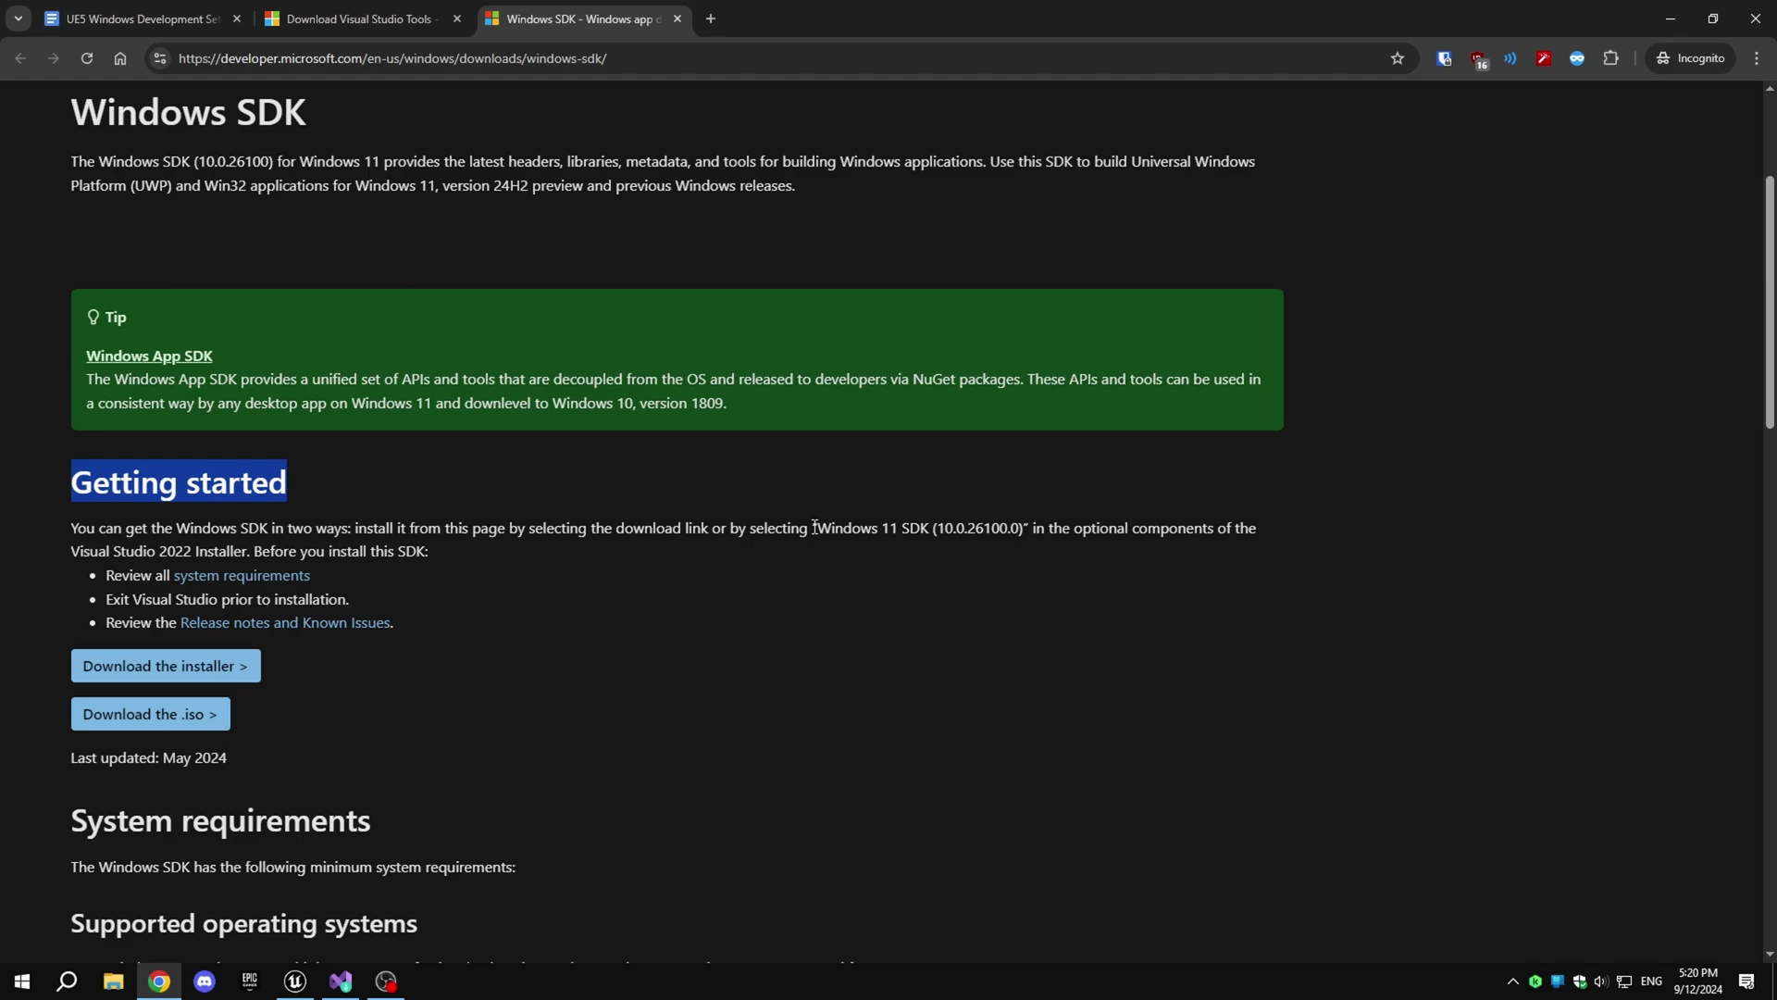
{"action": "left_click", "coordinate": [284, 553]}
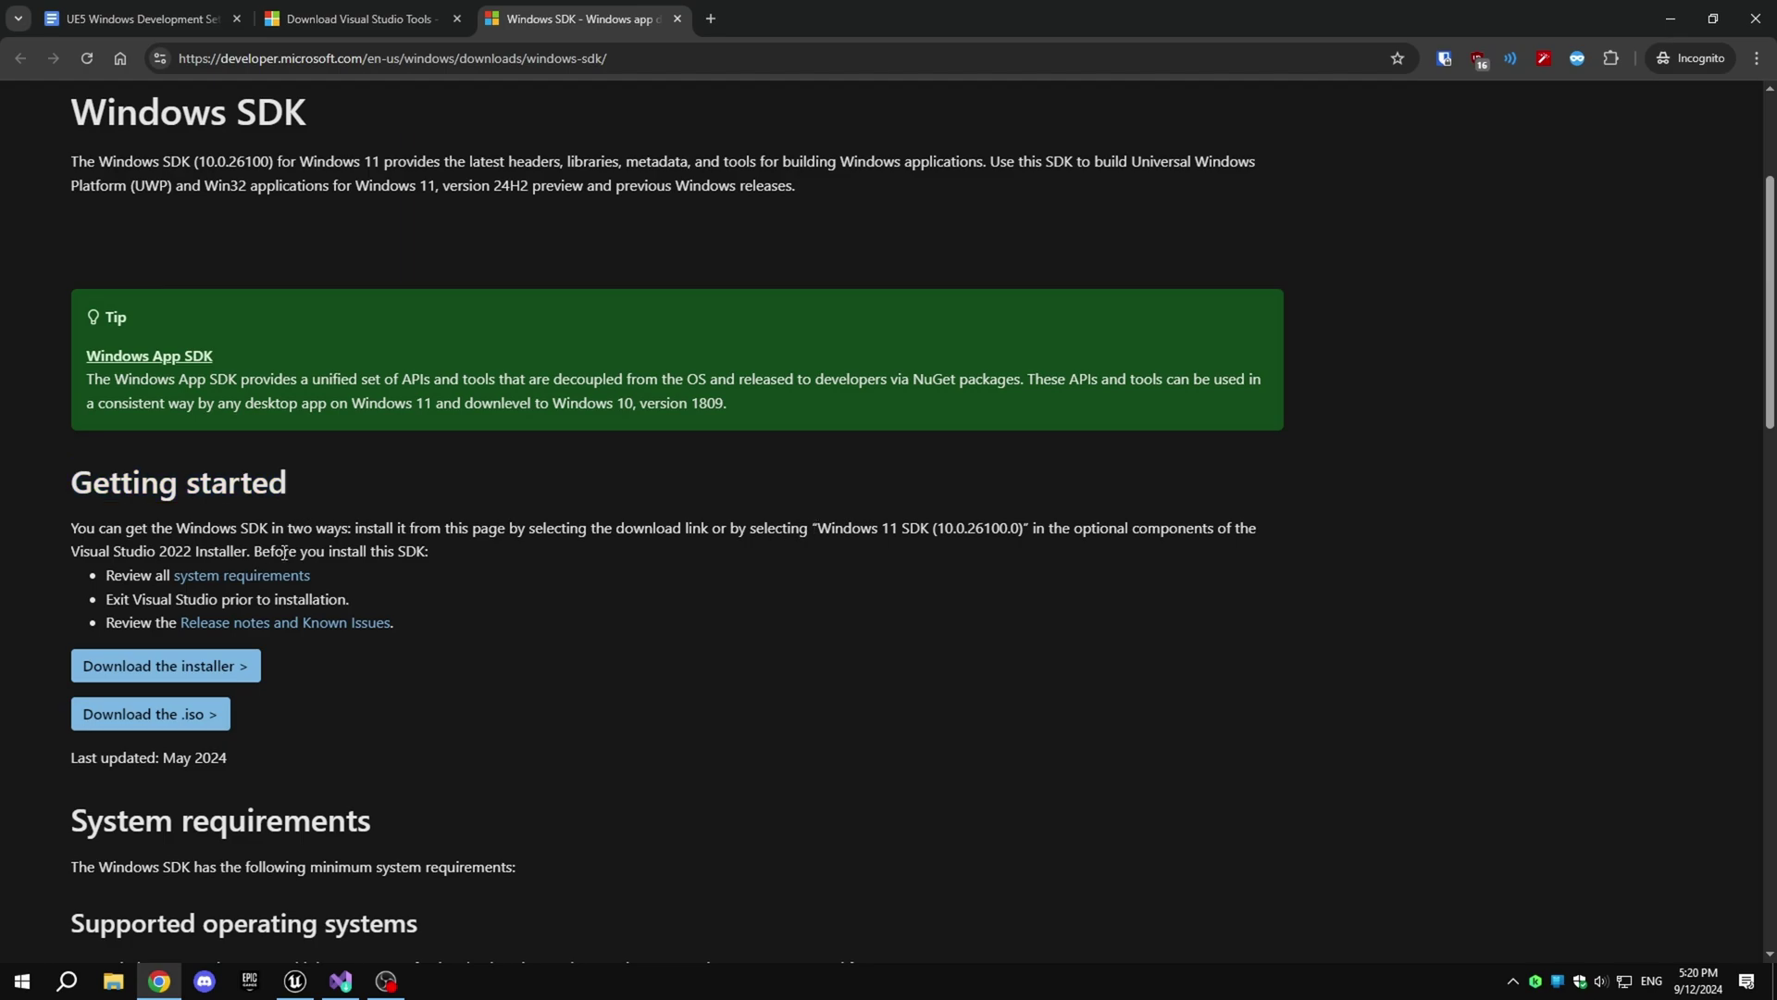
{"action": "left_click", "coordinate": [341, 980]}
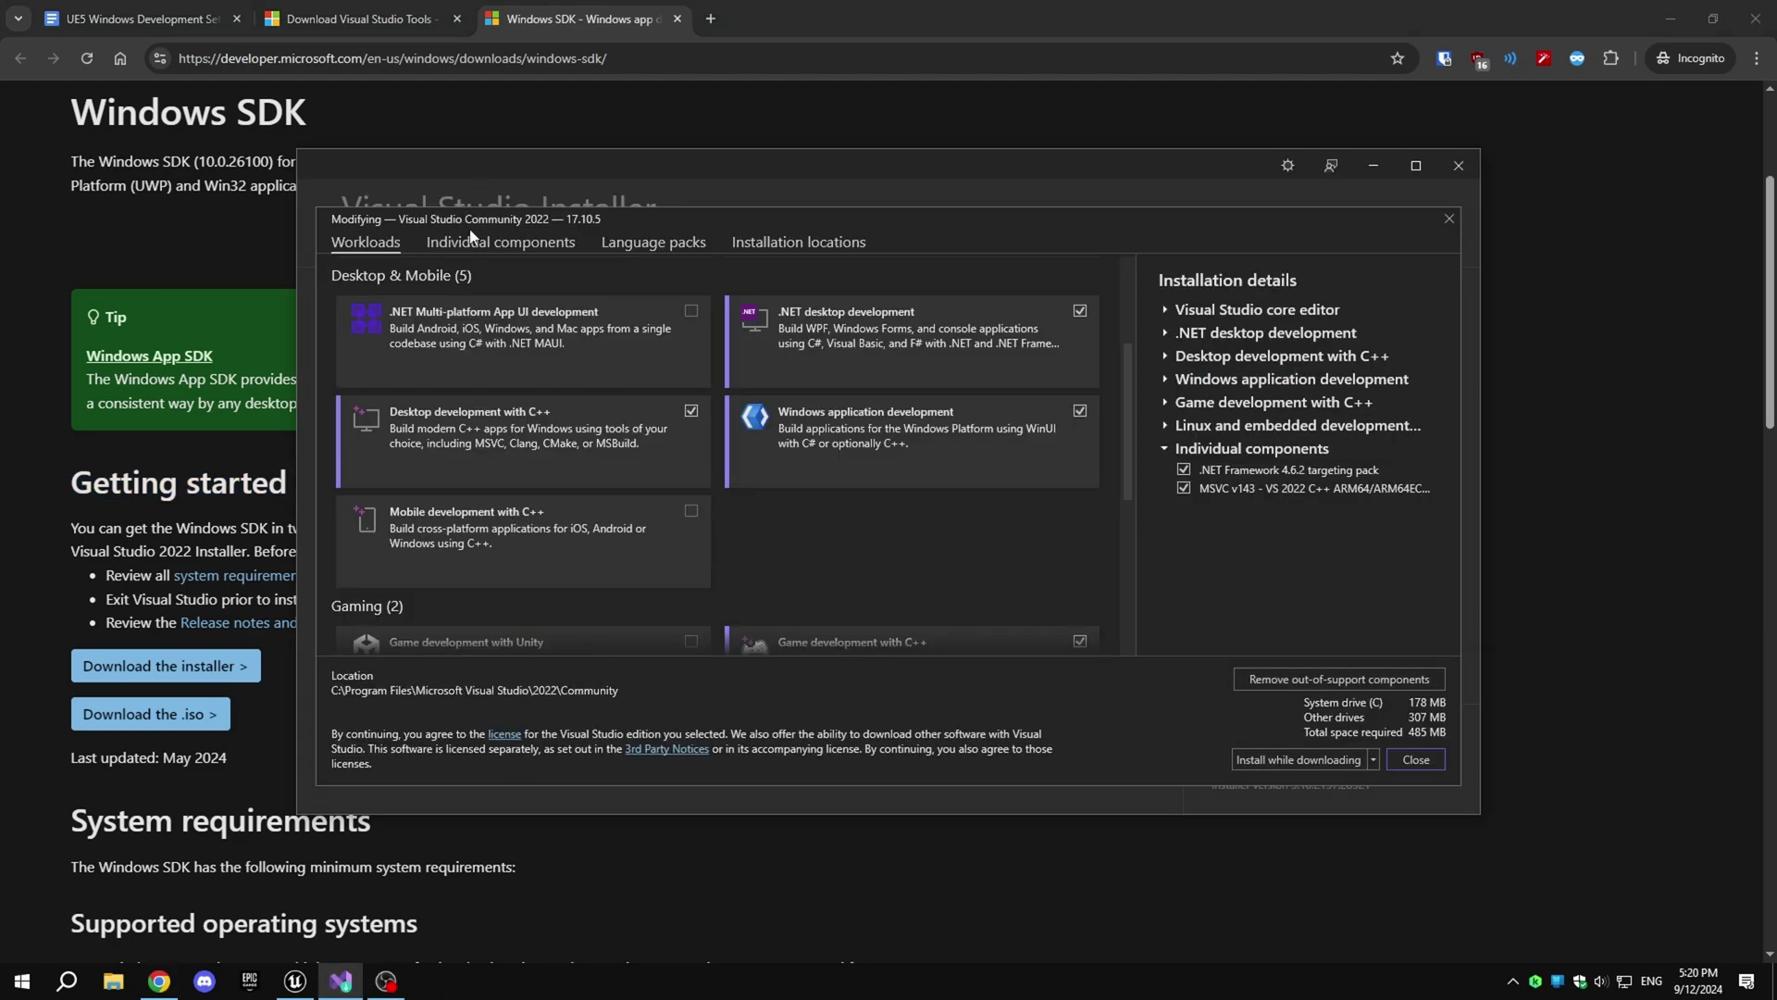
{"action": "scroll", "coordinate": [475, 402], "scroll_direction": "up", "scroll_amount": 2}
{"action": "scroll", "coordinate": [555, 352], "scroll_direction": "up", "scroll_amount": 1}
{"action": "scroll", "coordinate": [722, 417], "scroll_direction": "down", "scroll_amount": 2}
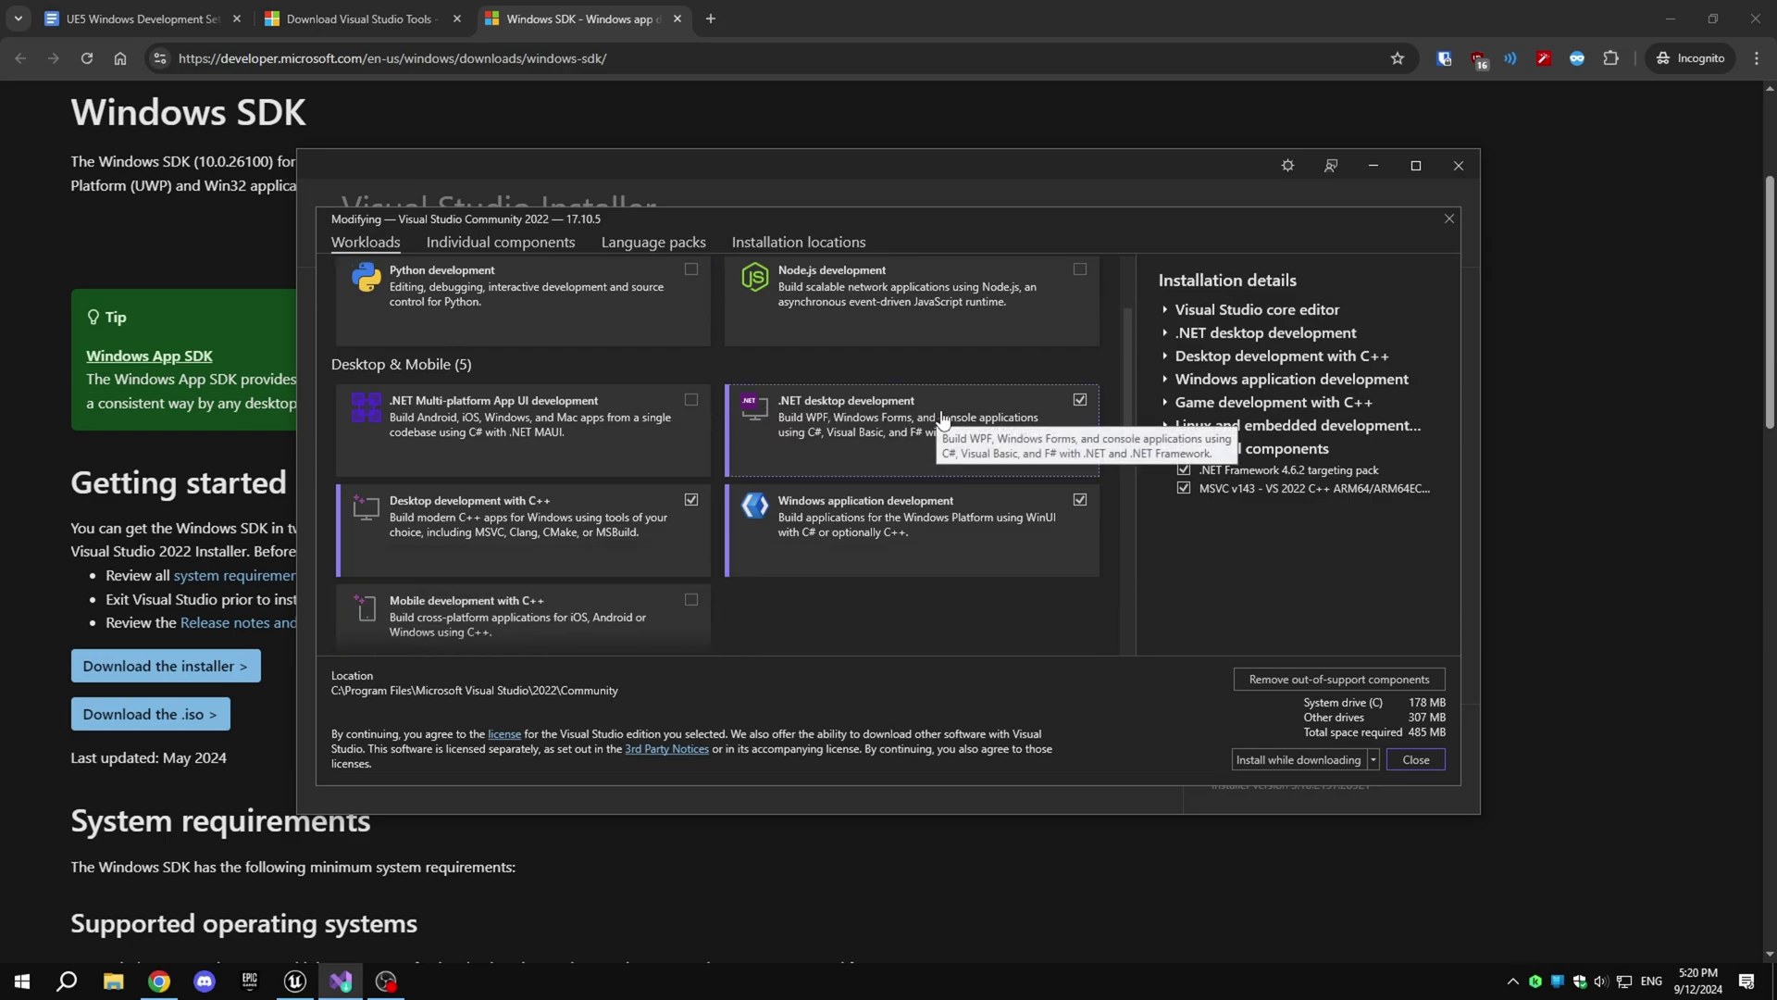
{"action": "scroll", "coordinate": [943, 422], "scroll_direction": "down", "scroll_amount": 1}
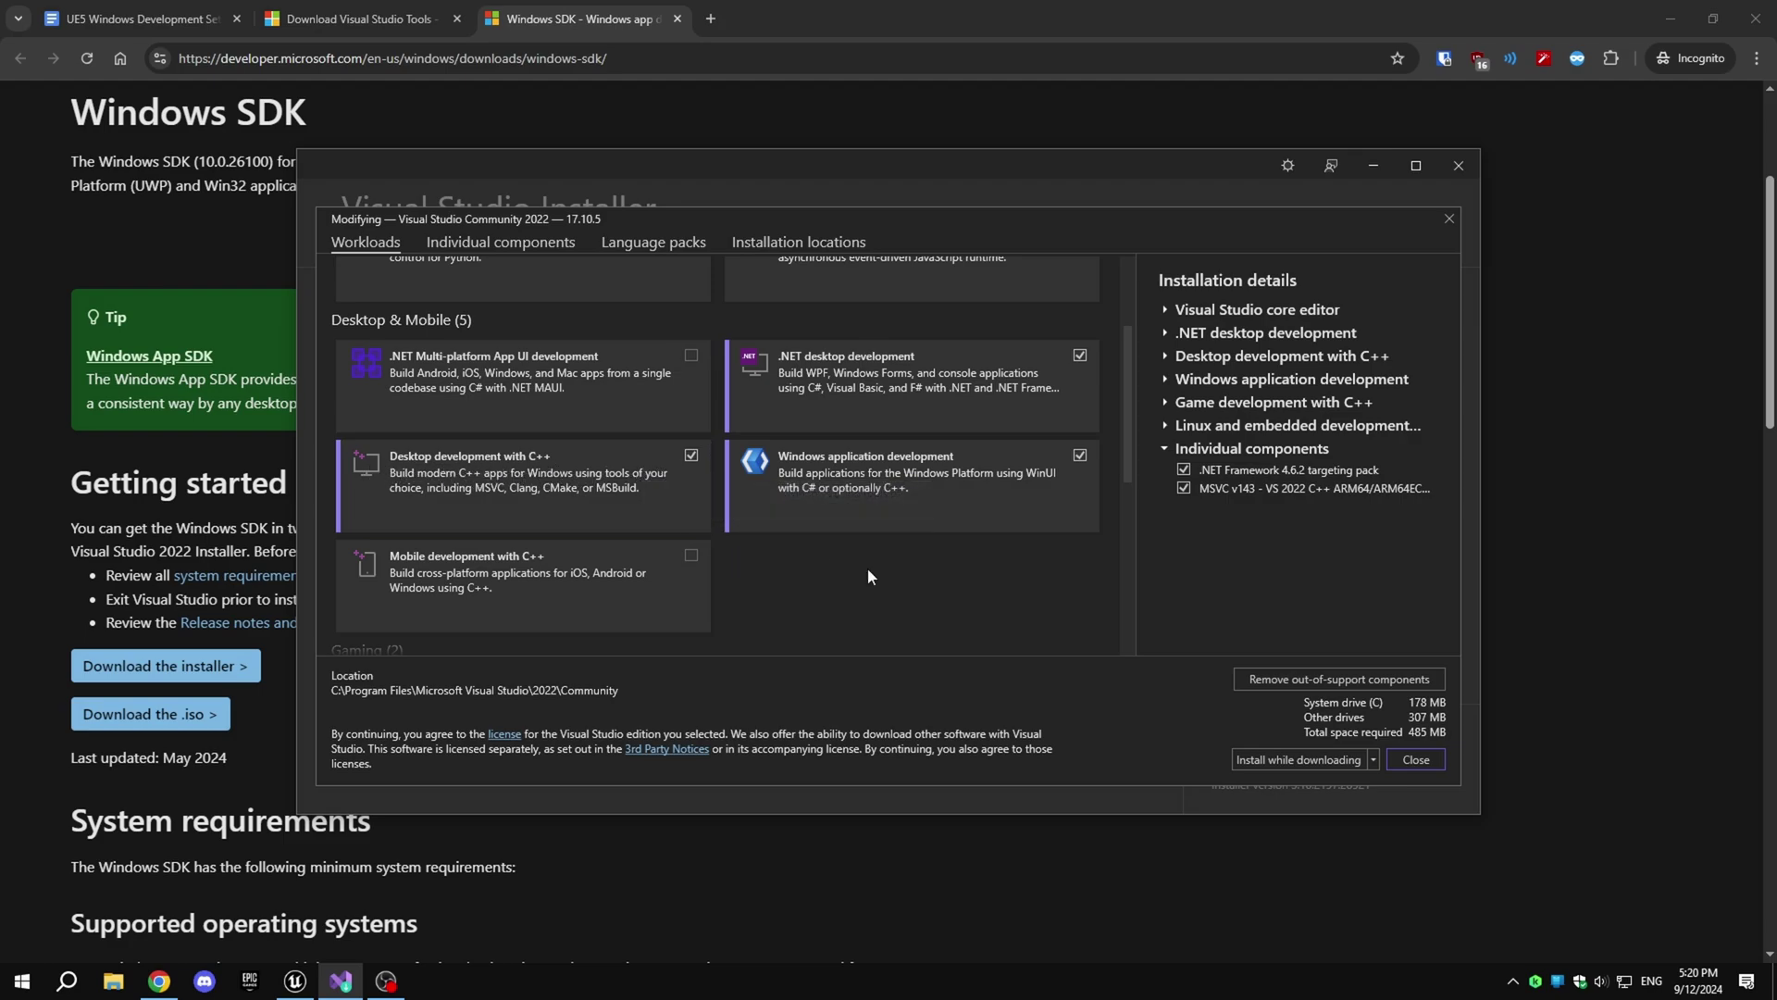
{"action": "scroll", "coordinate": [870, 570], "scroll_direction": "down", "scroll_amount": 4}
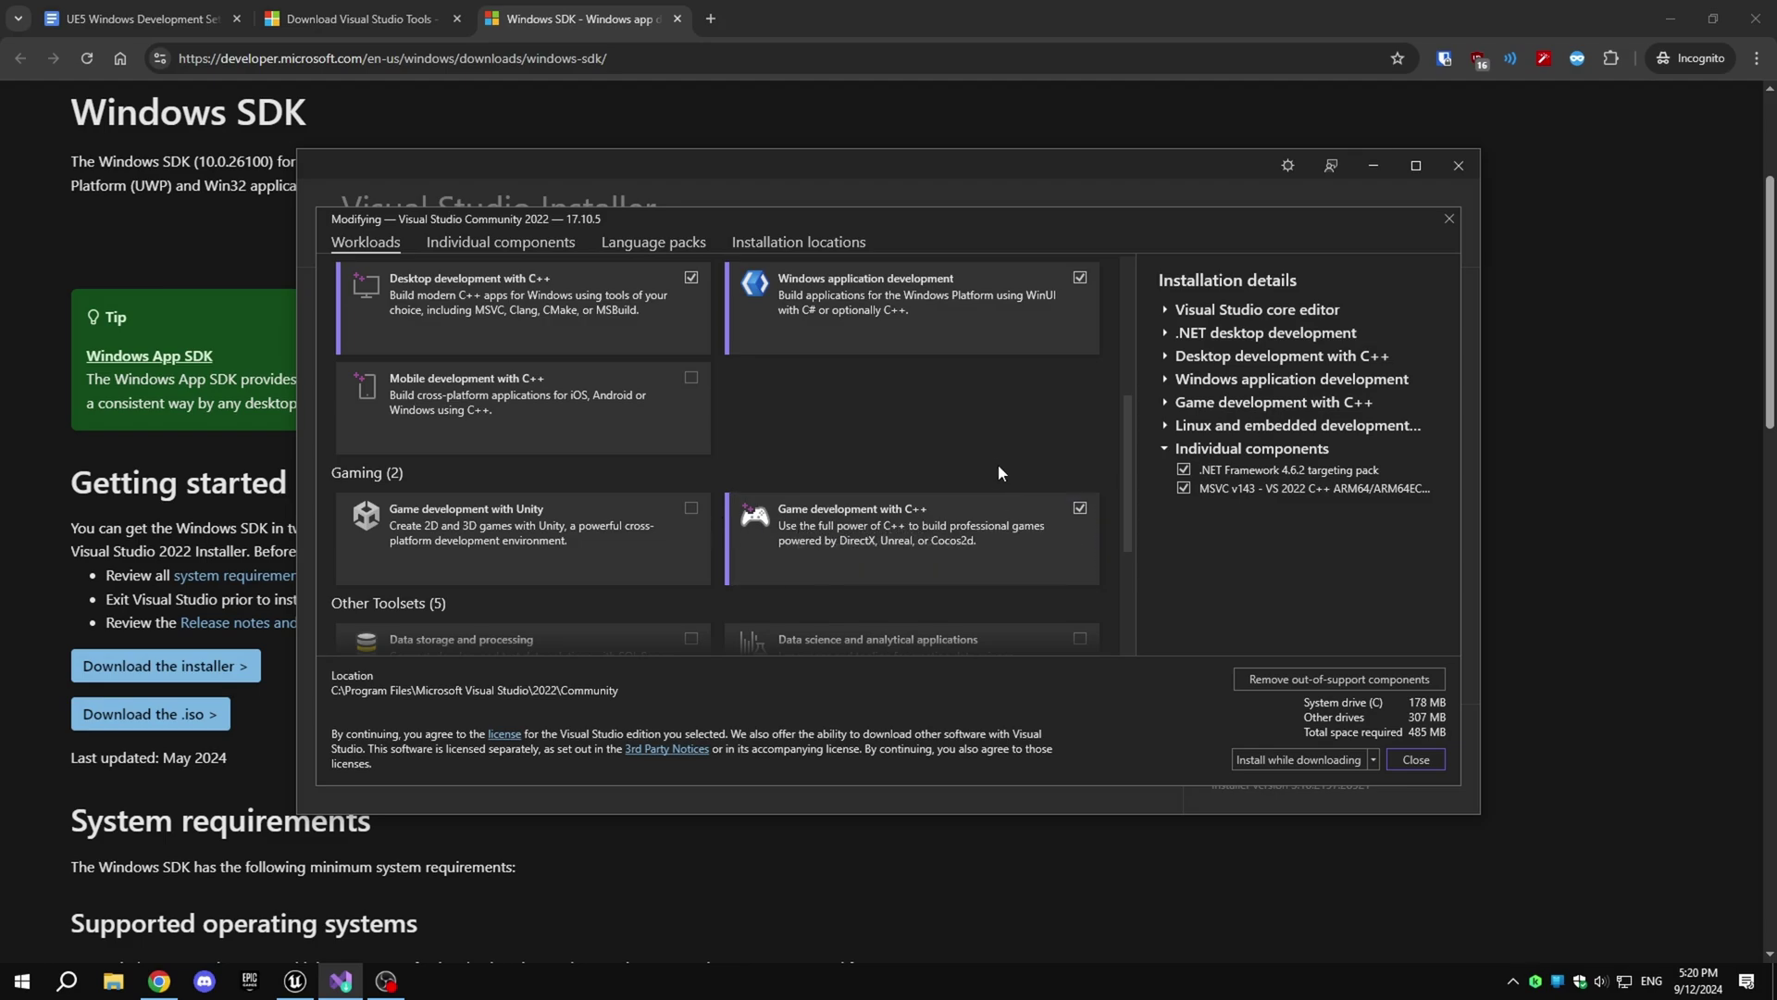
{"action": "scroll", "coordinate": [963, 442], "scroll_direction": "down", "scroll_amount": 1}
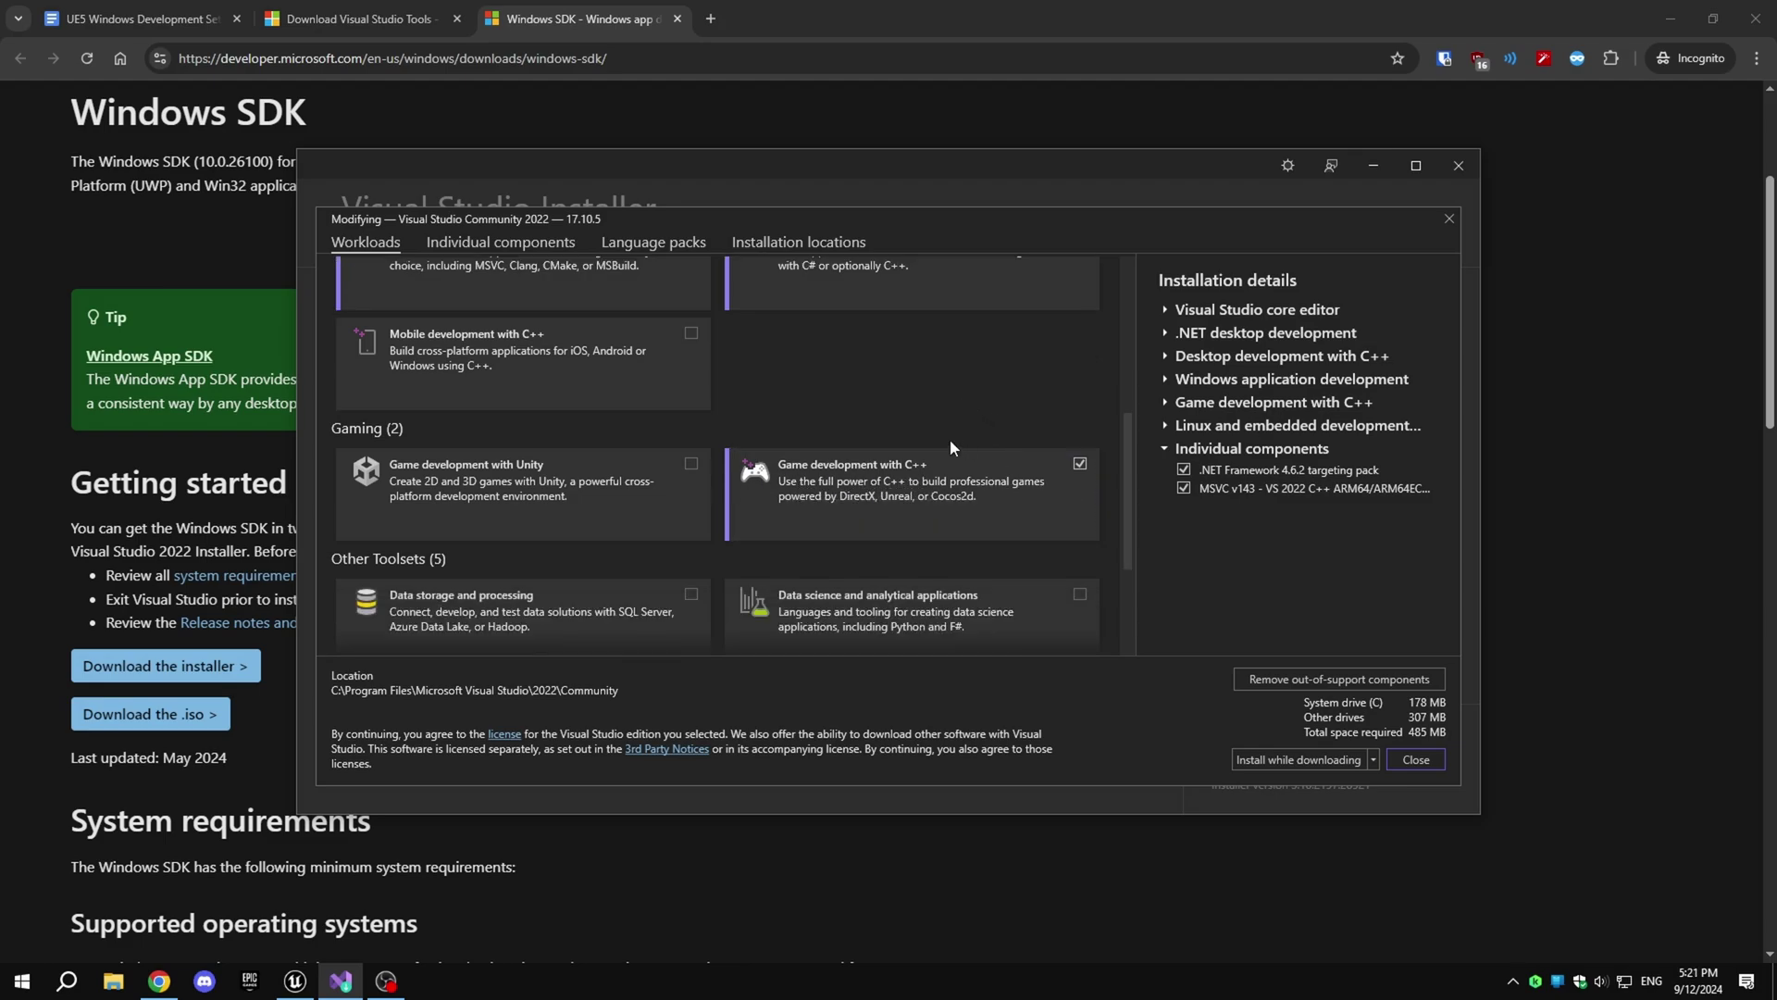
{"action": "left_click", "coordinate": [456, 241]}
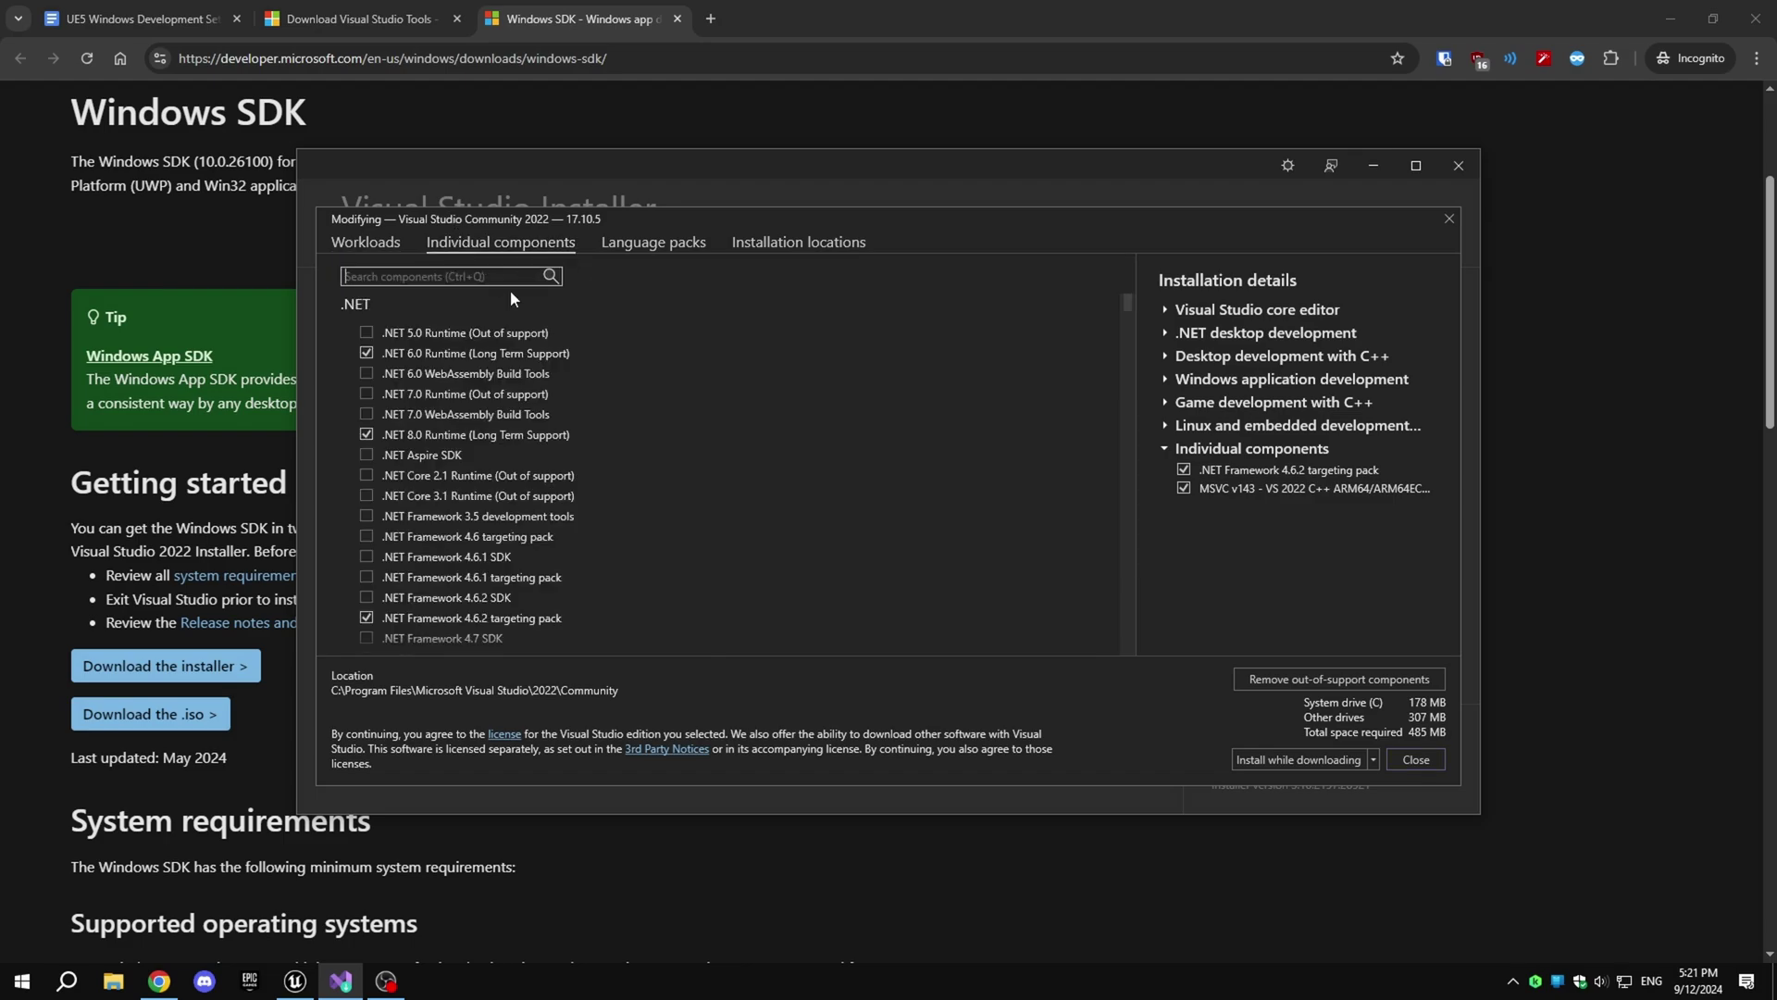
{"action": "type", "text": "Windows SD"}
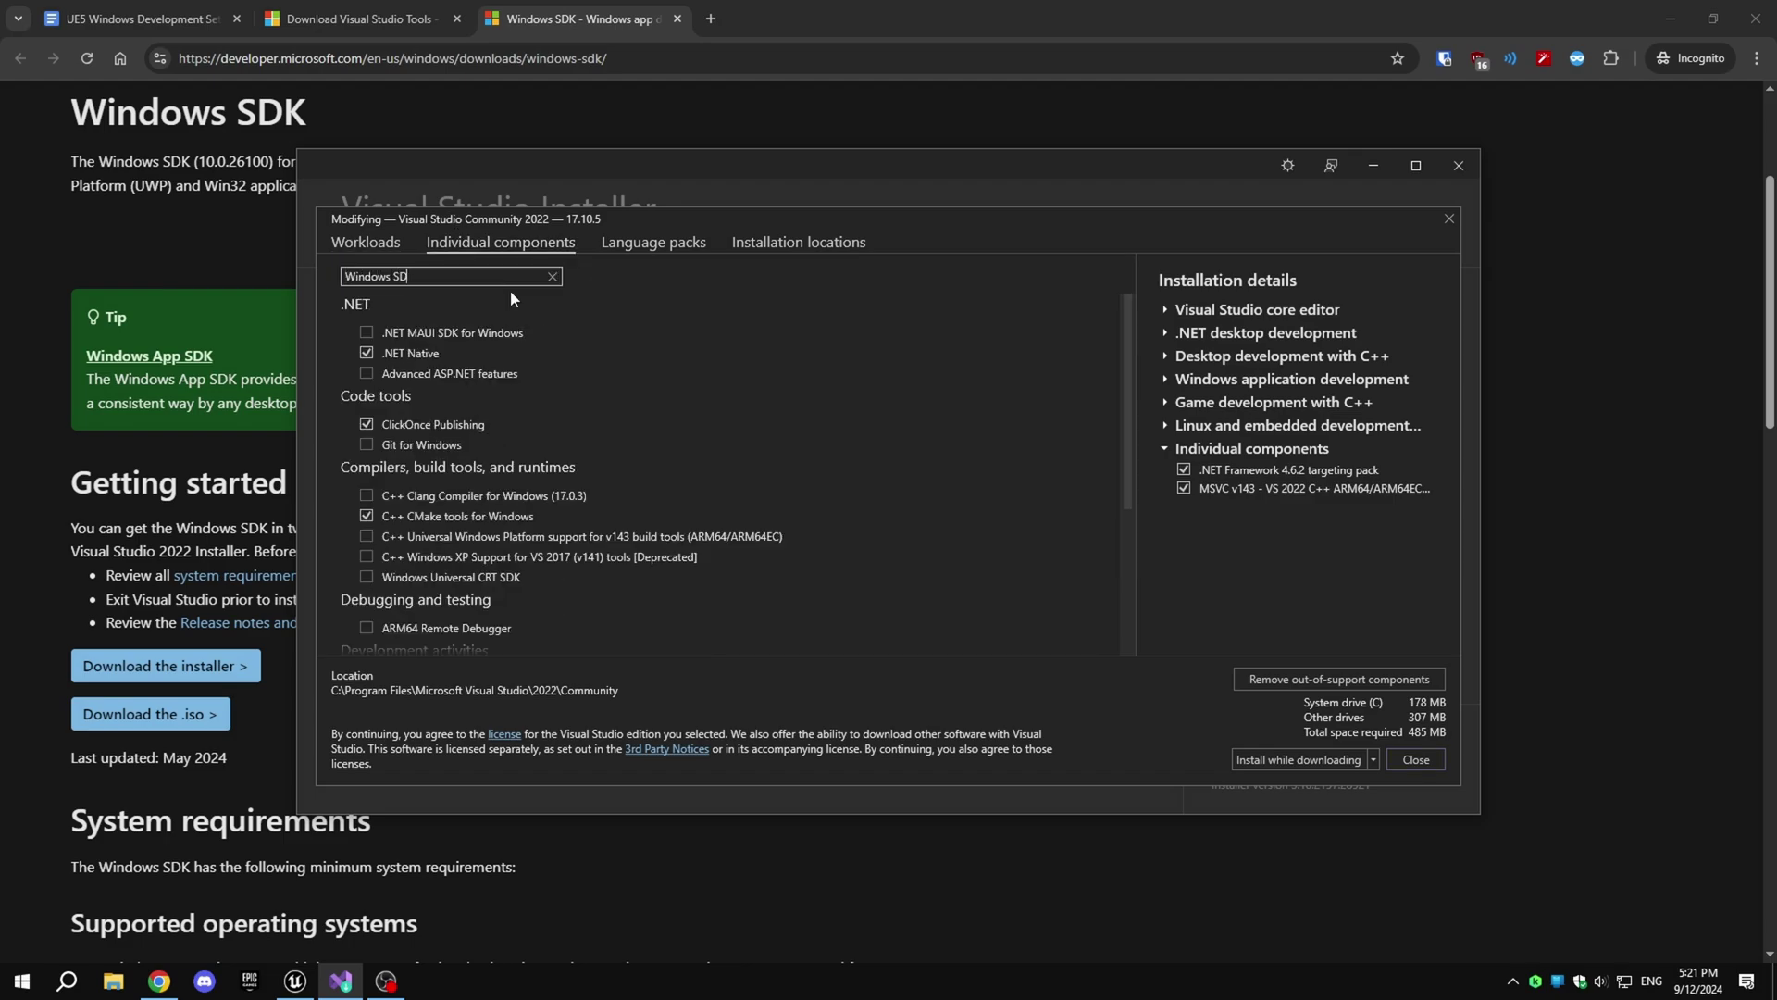
{"action": "type", "text": "K"}
{"action": "left_click", "coordinate": [367, 577]}
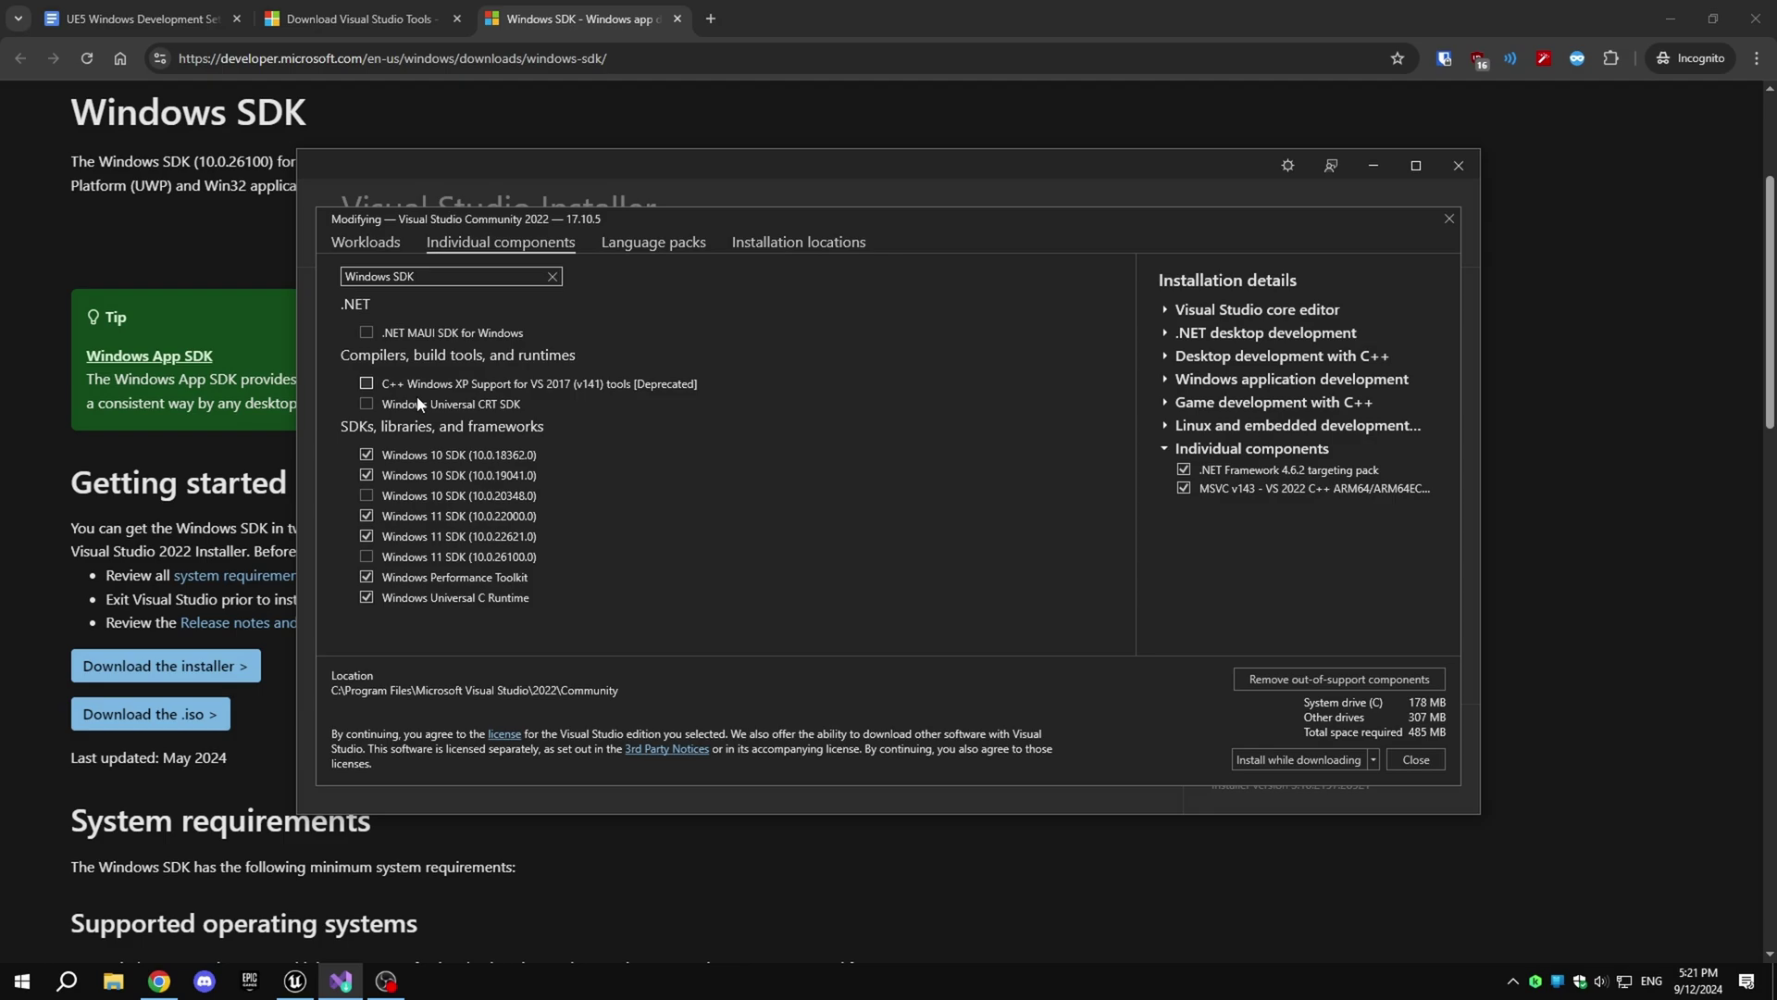
{"action": "left_click_drag", "start_coordinate": [926, 165], "coordinate": [1031, 16]}
{"action": "left_click", "coordinate": [1561, 21]}
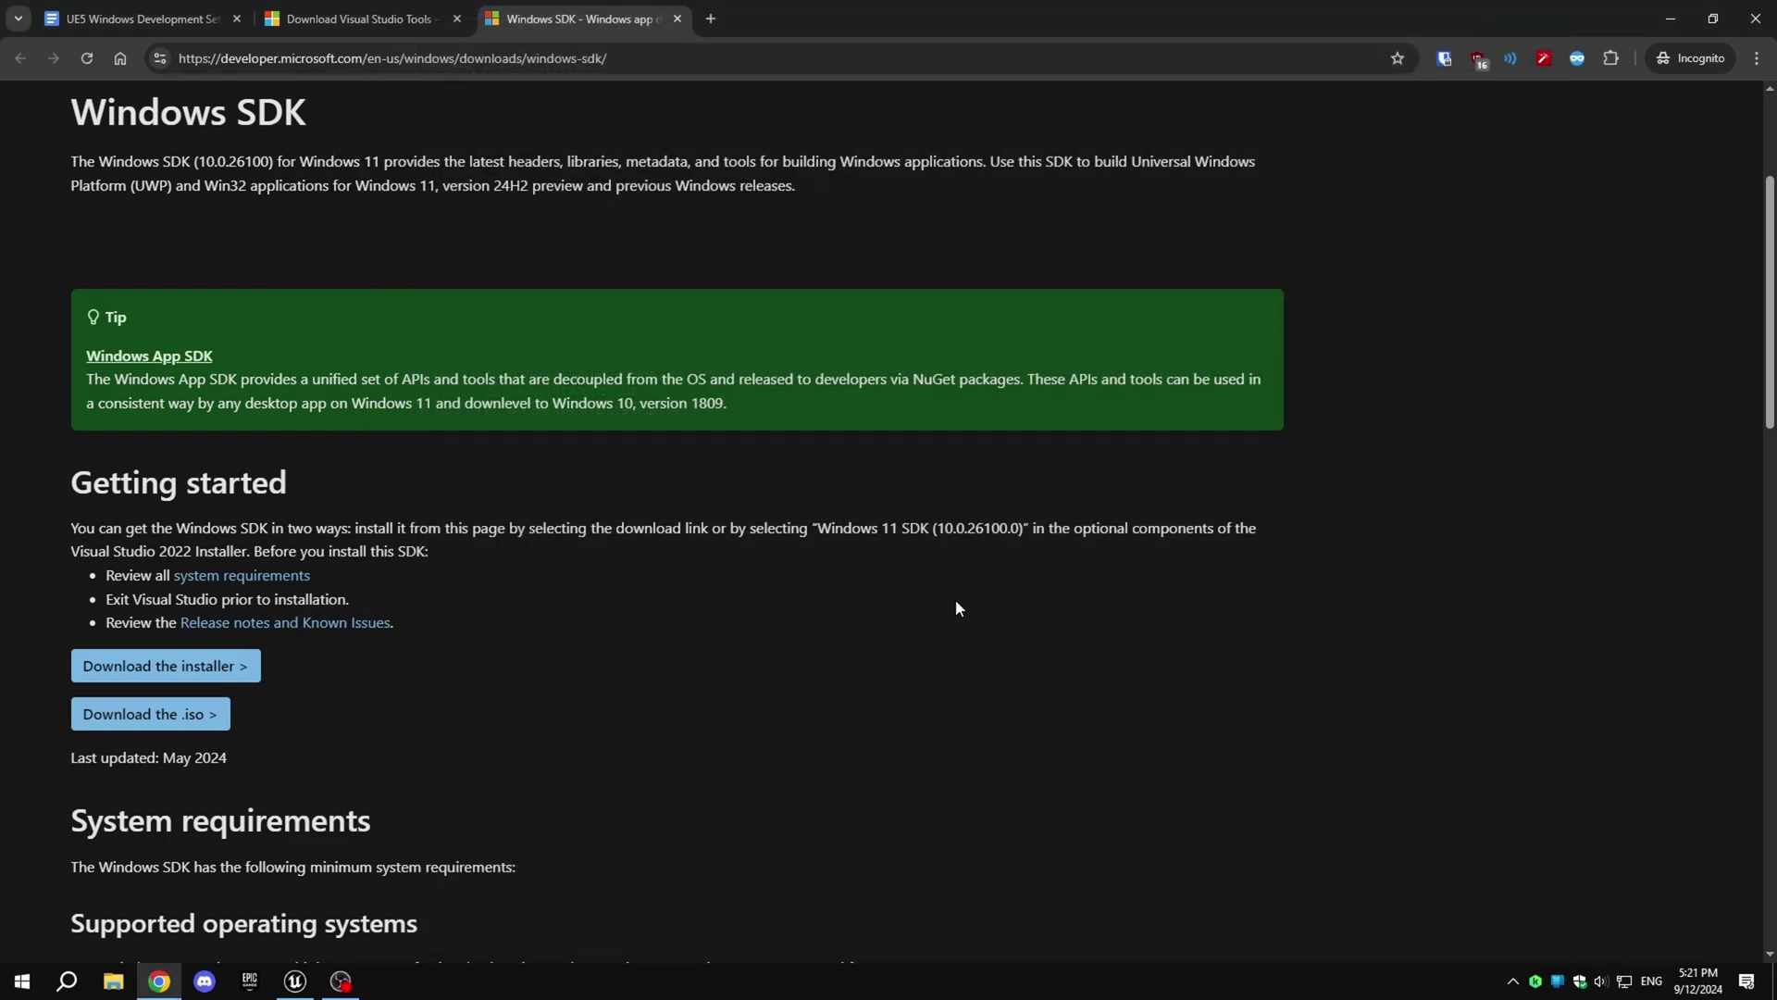
Step: Check in Unreal's Windows platform options that SDK 10.0.18362.0 is installed and allowed
{"action": "left_click", "coordinate": [138, 19]}
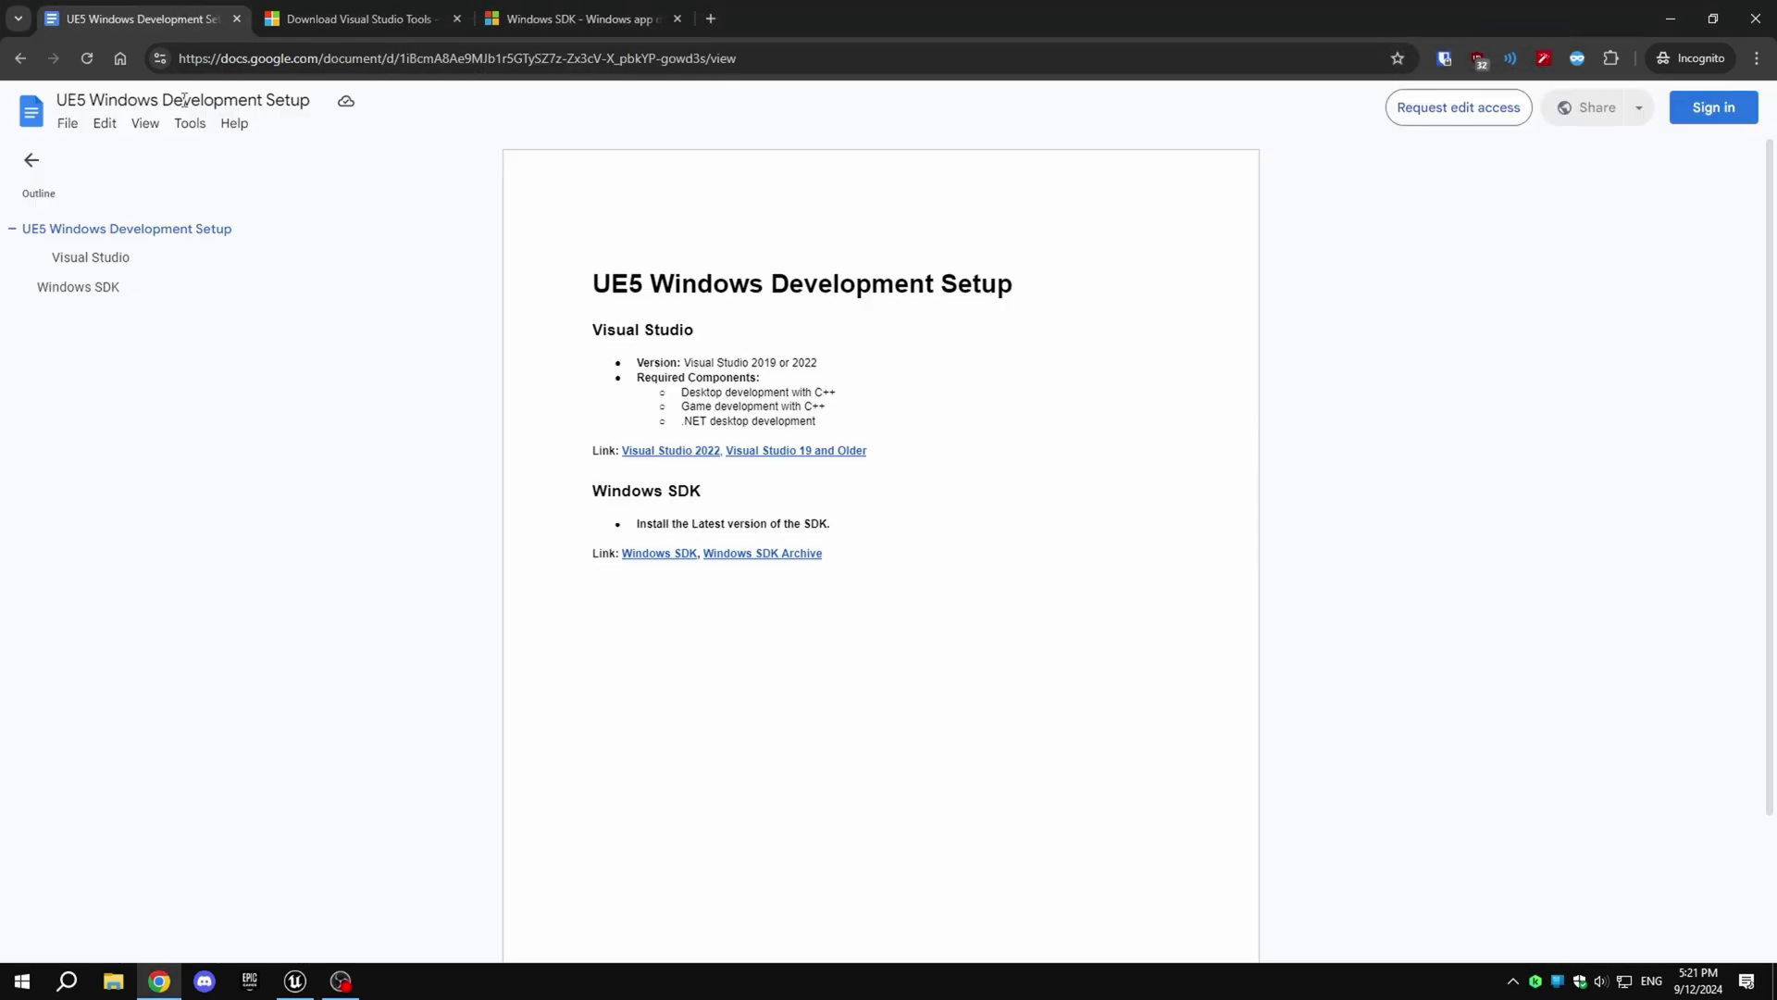
{"action": "left_click", "coordinate": [296, 981]}
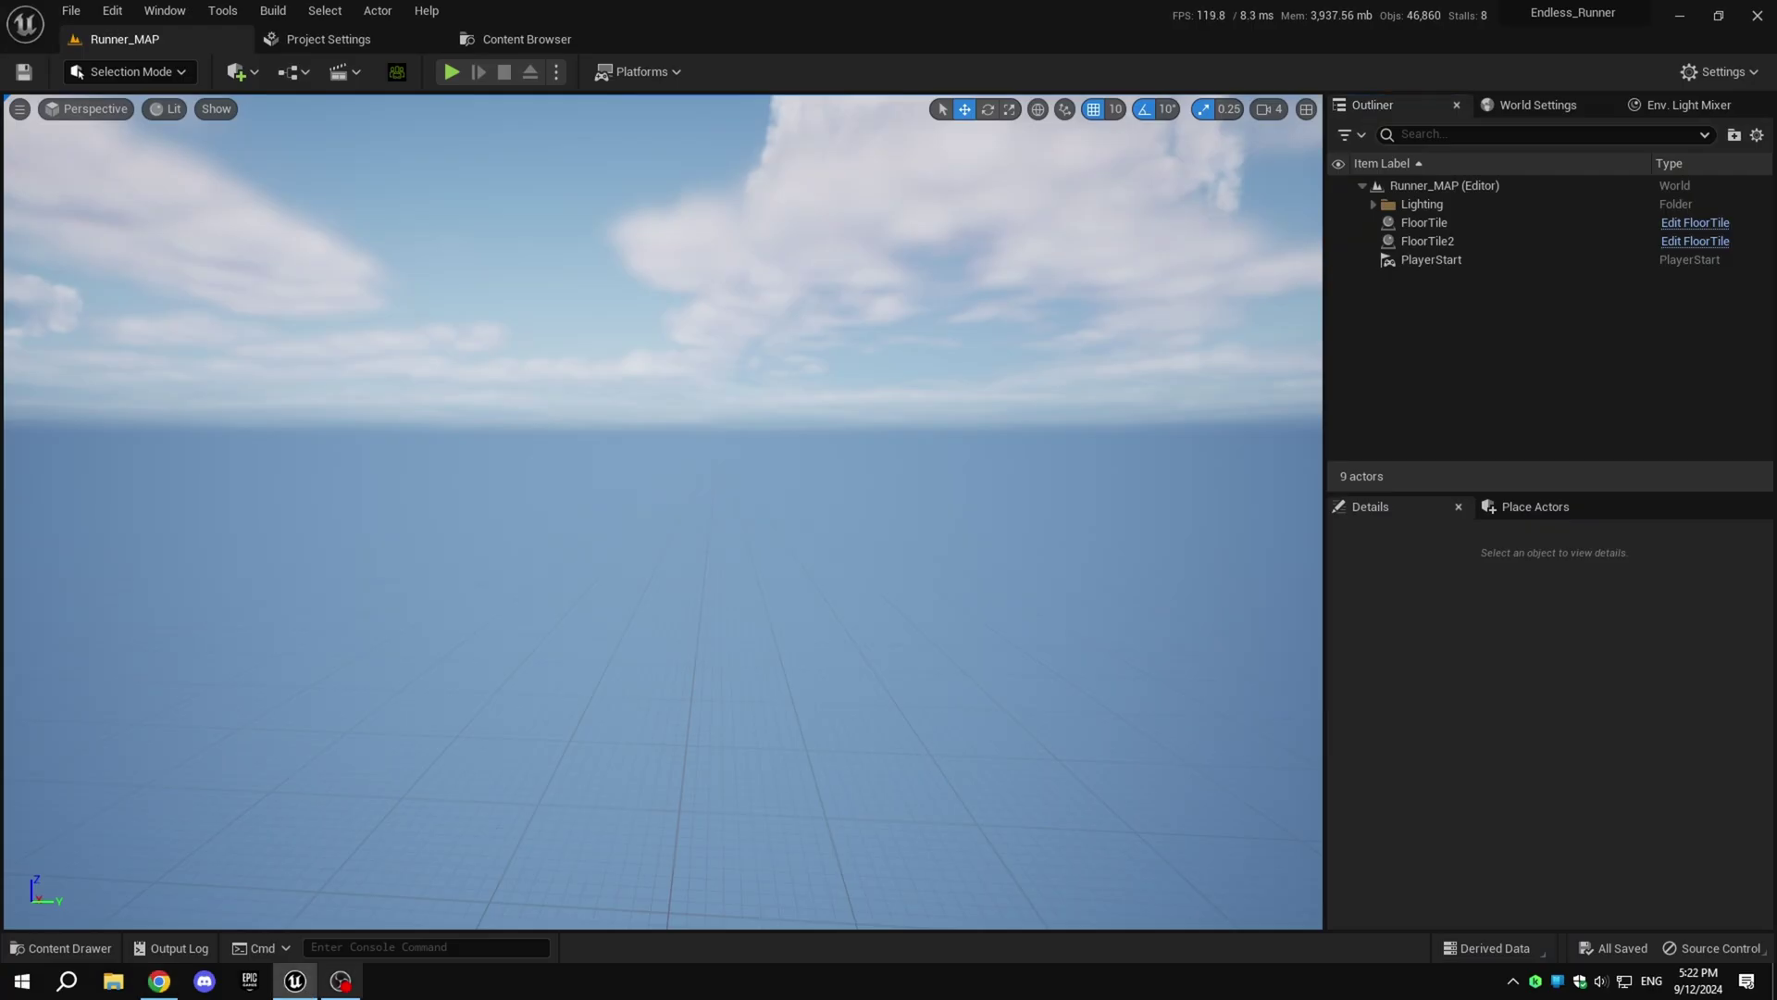
{"action": "left_click", "coordinate": [678, 68]}
{"action": "mouse_move", "coordinate": [717, 322]}
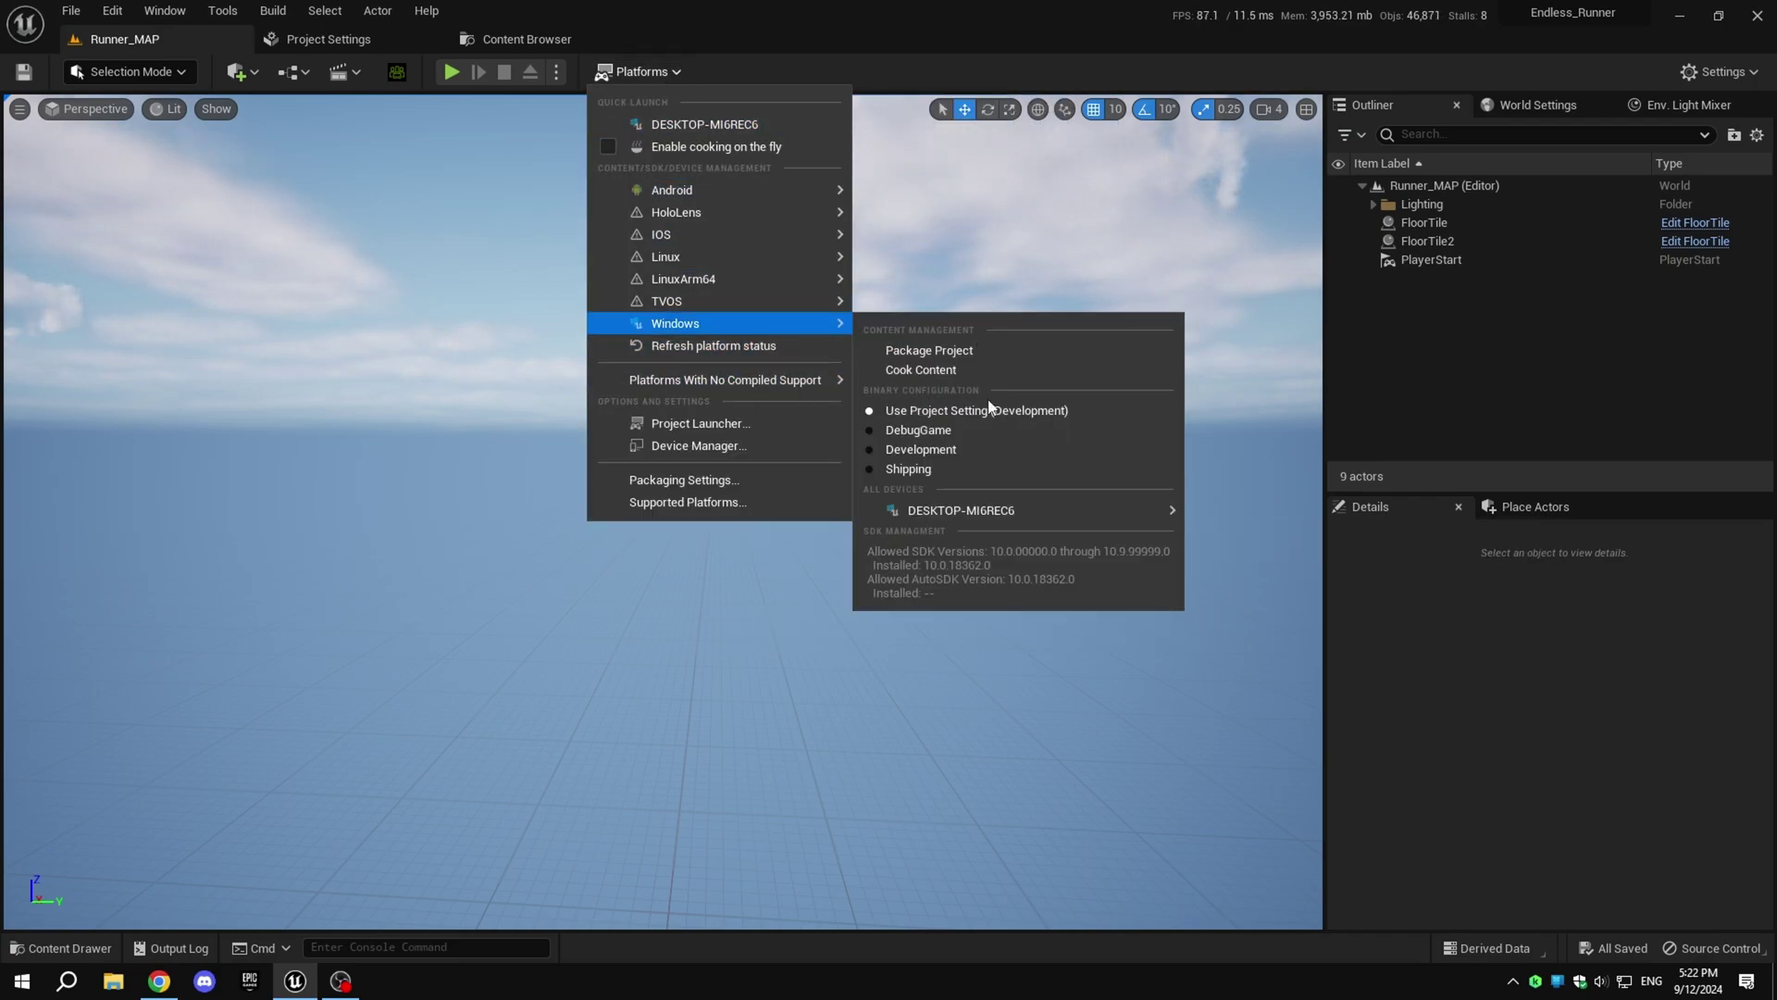
{"action": "mouse_move", "coordinate": [886, 574]}
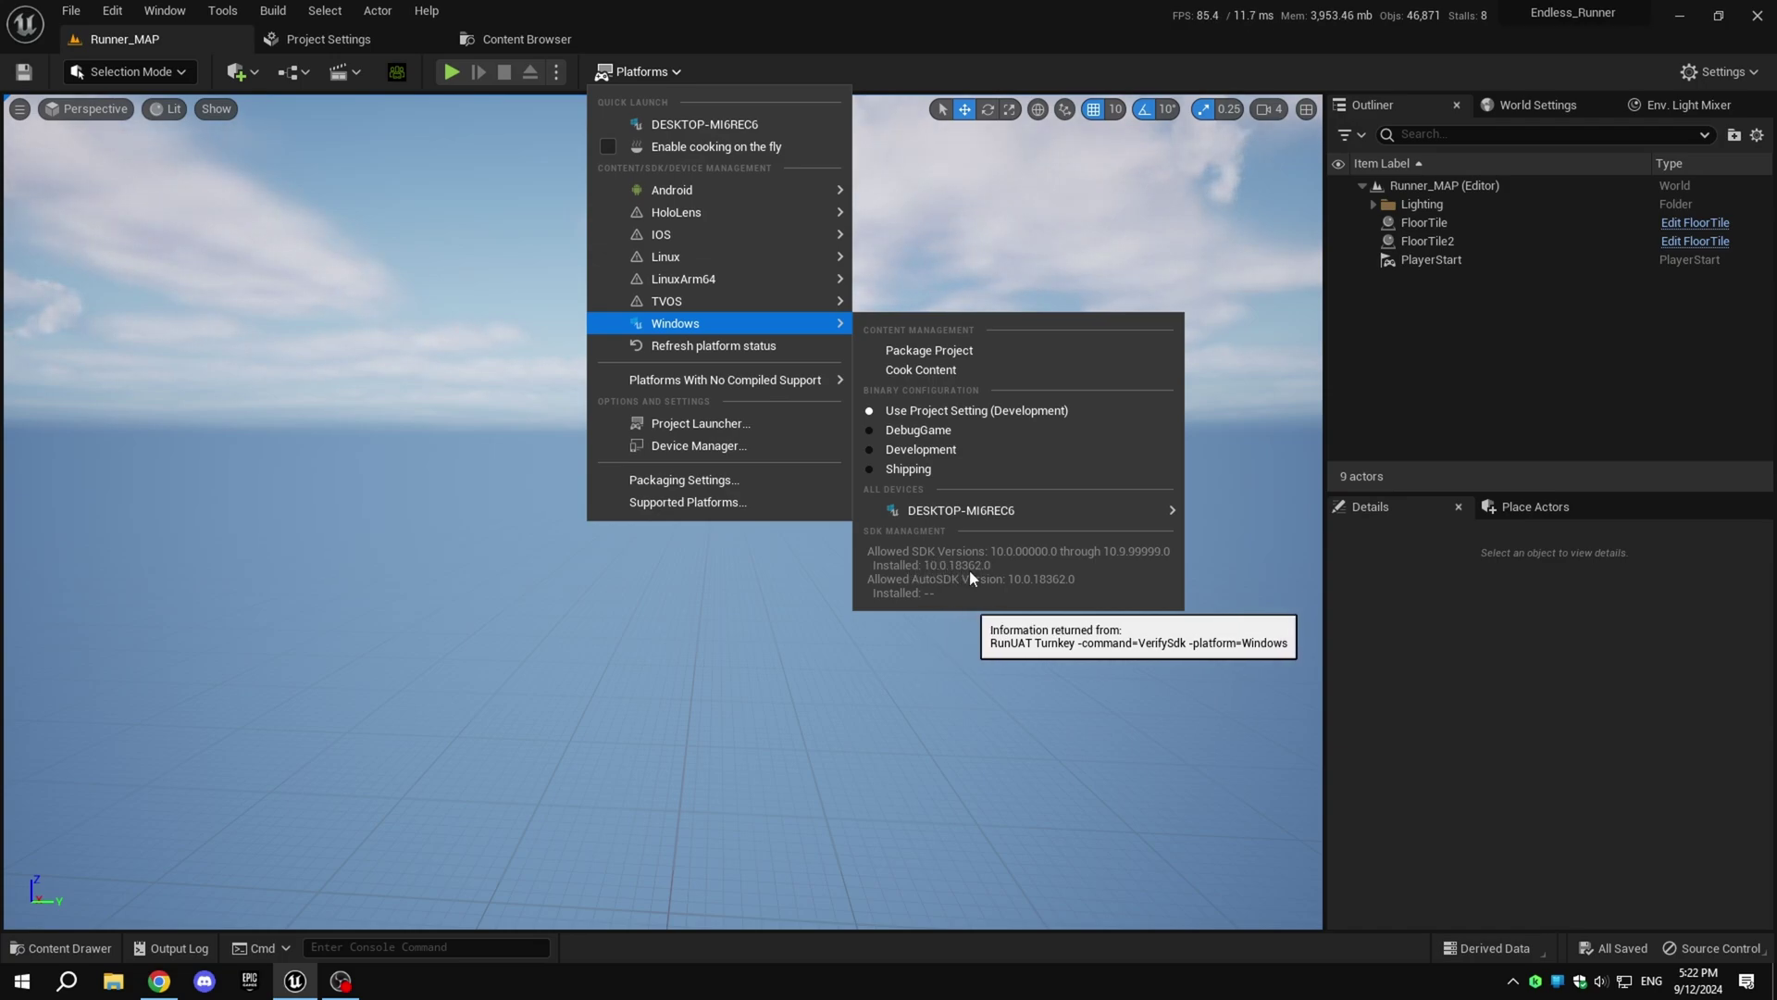
Step: Set Game Default Map to MainMenu under Project Settings > Maps & Modes
{"action": "left_click", "coordinate": [247, 37]}
{"action": "left_click", "coordinate": [324, 38]}
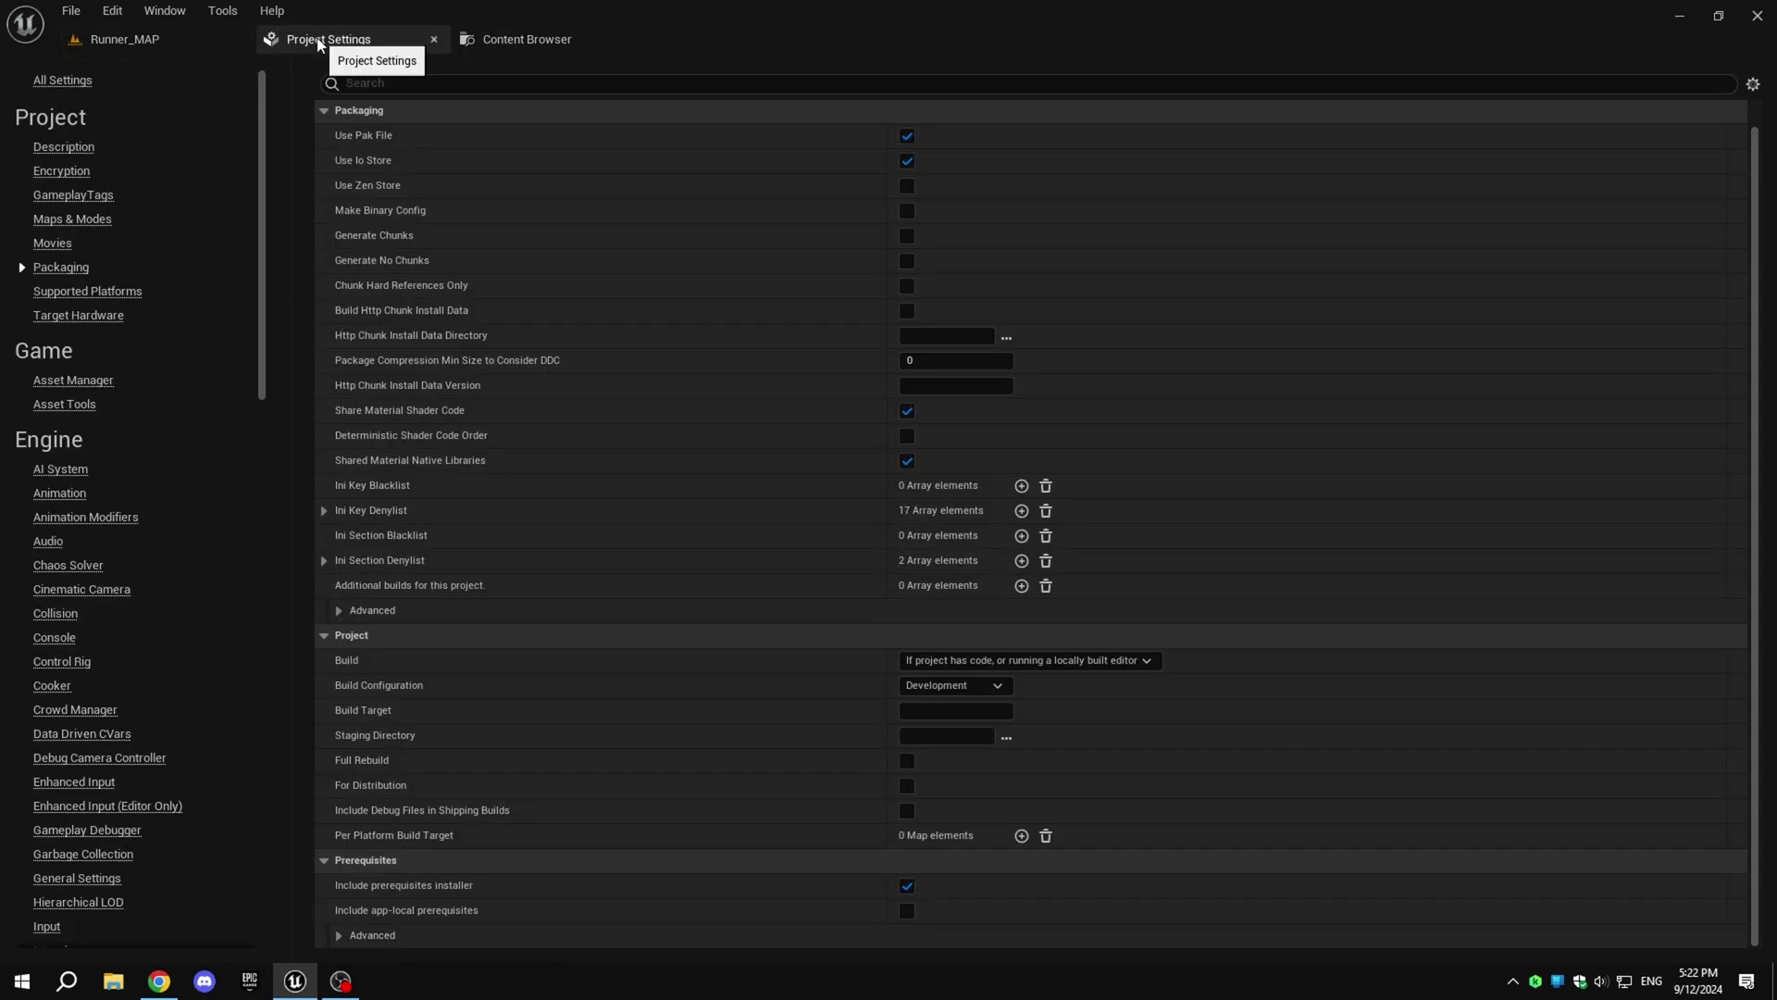
{"action": "left_click", "coordinate": [70, 84]}
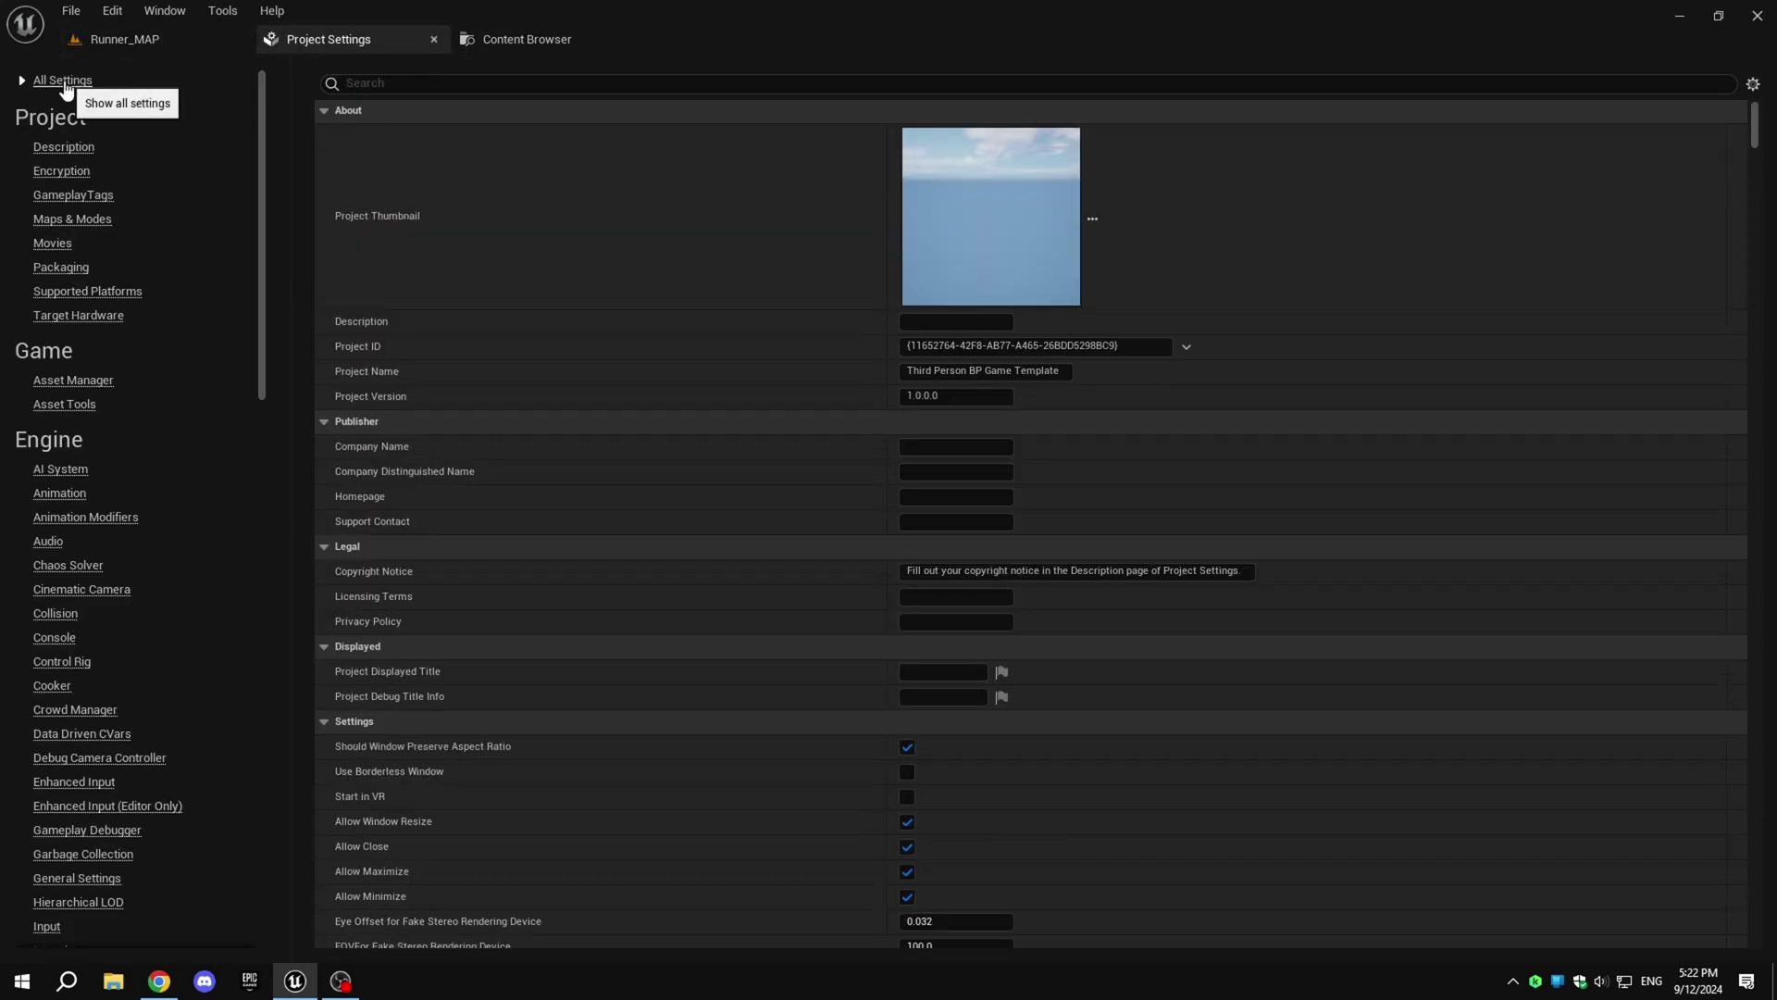
{"action": "left_click", "coordinate": [78, 147]}
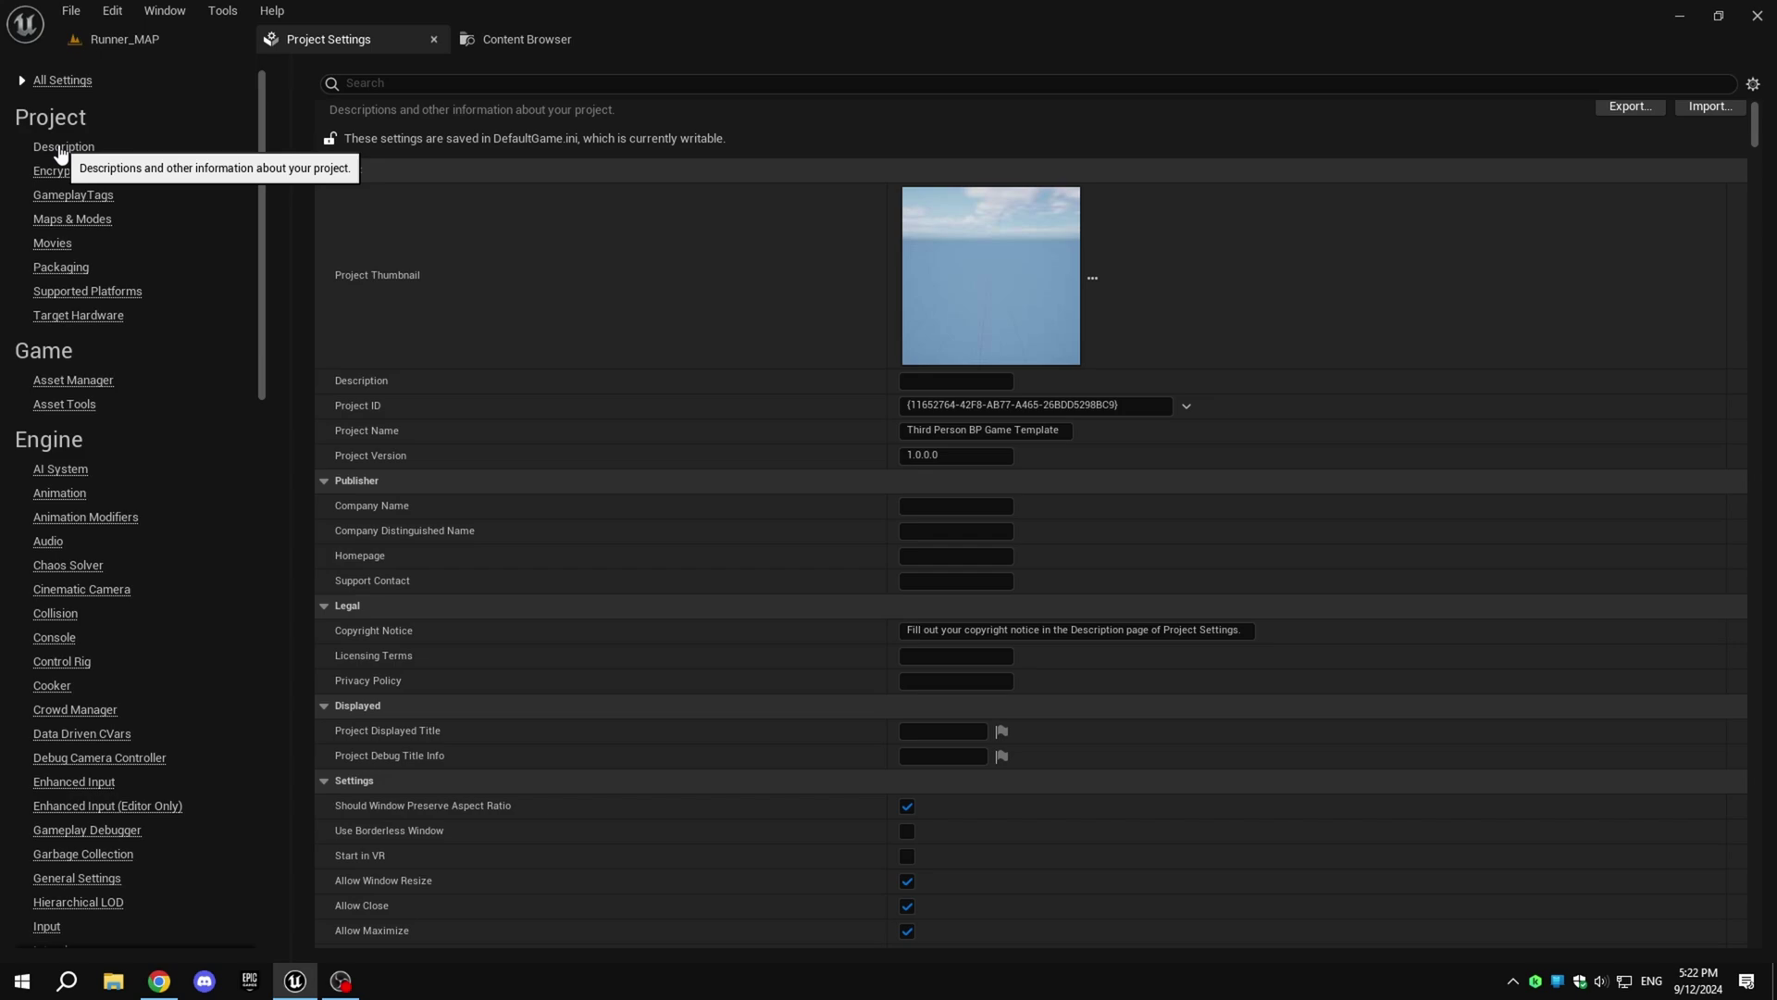
{"action": "left_click", "coordinate": [51, 220]}
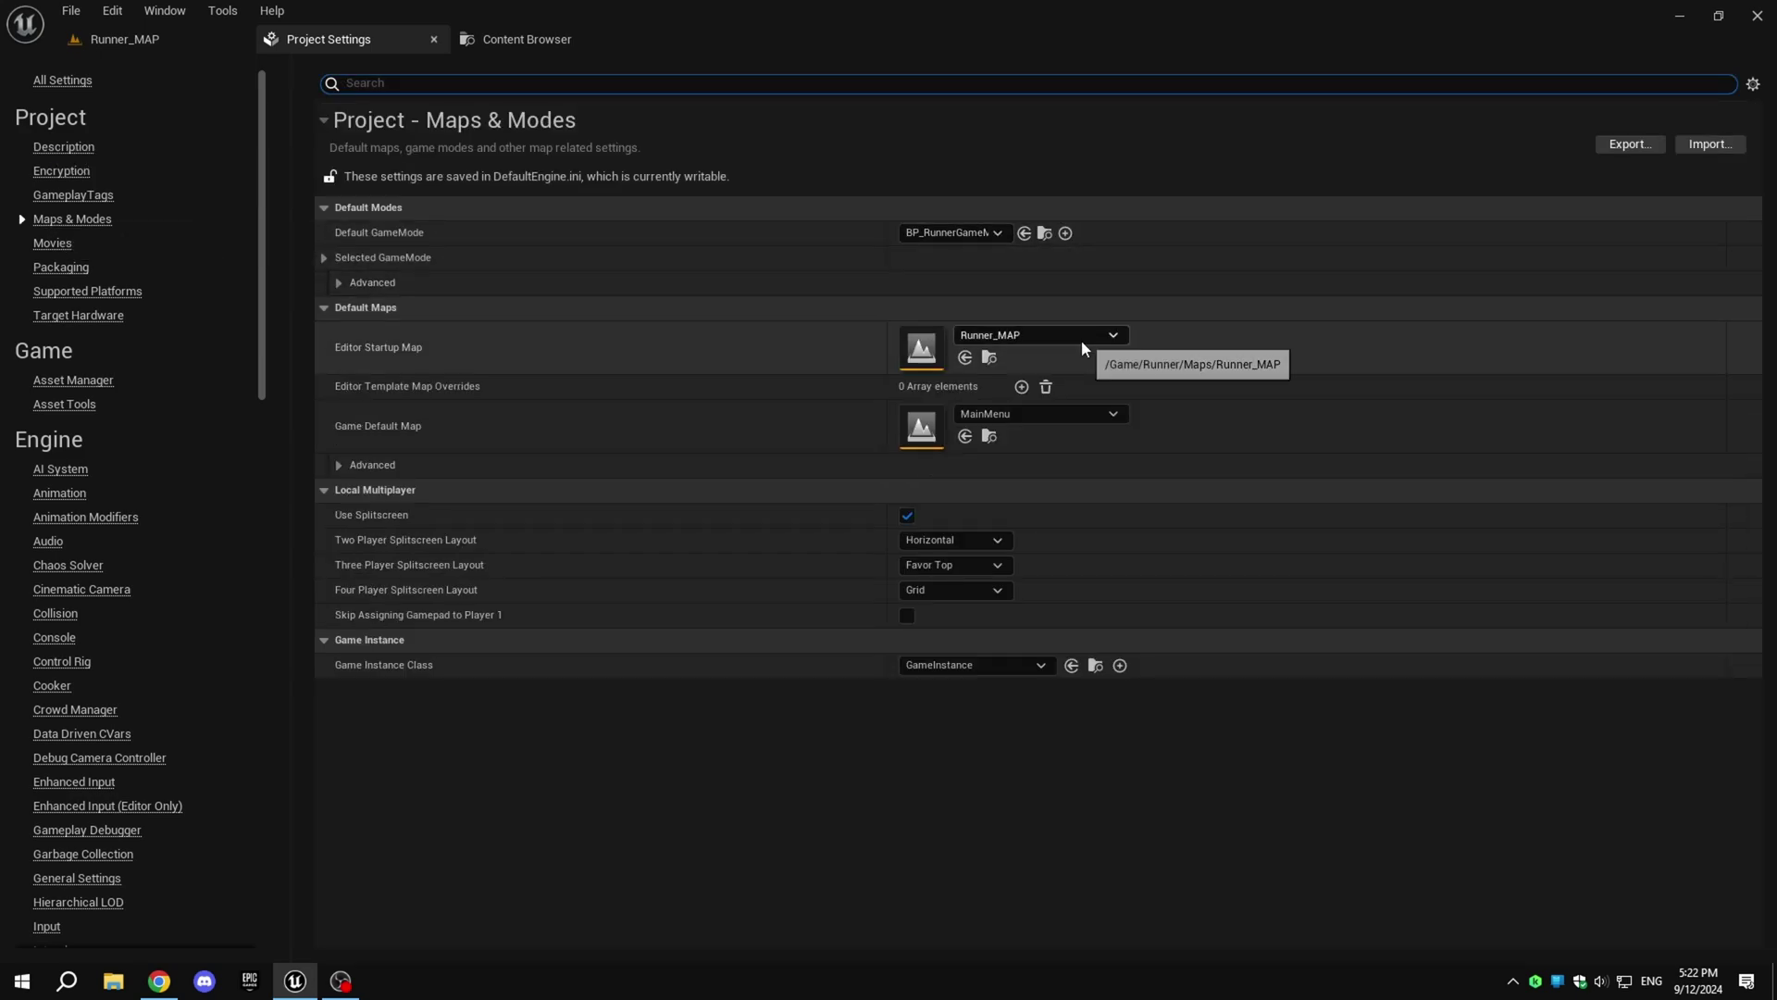
{"action": "left_click", "coordinate": [1079, 415]}
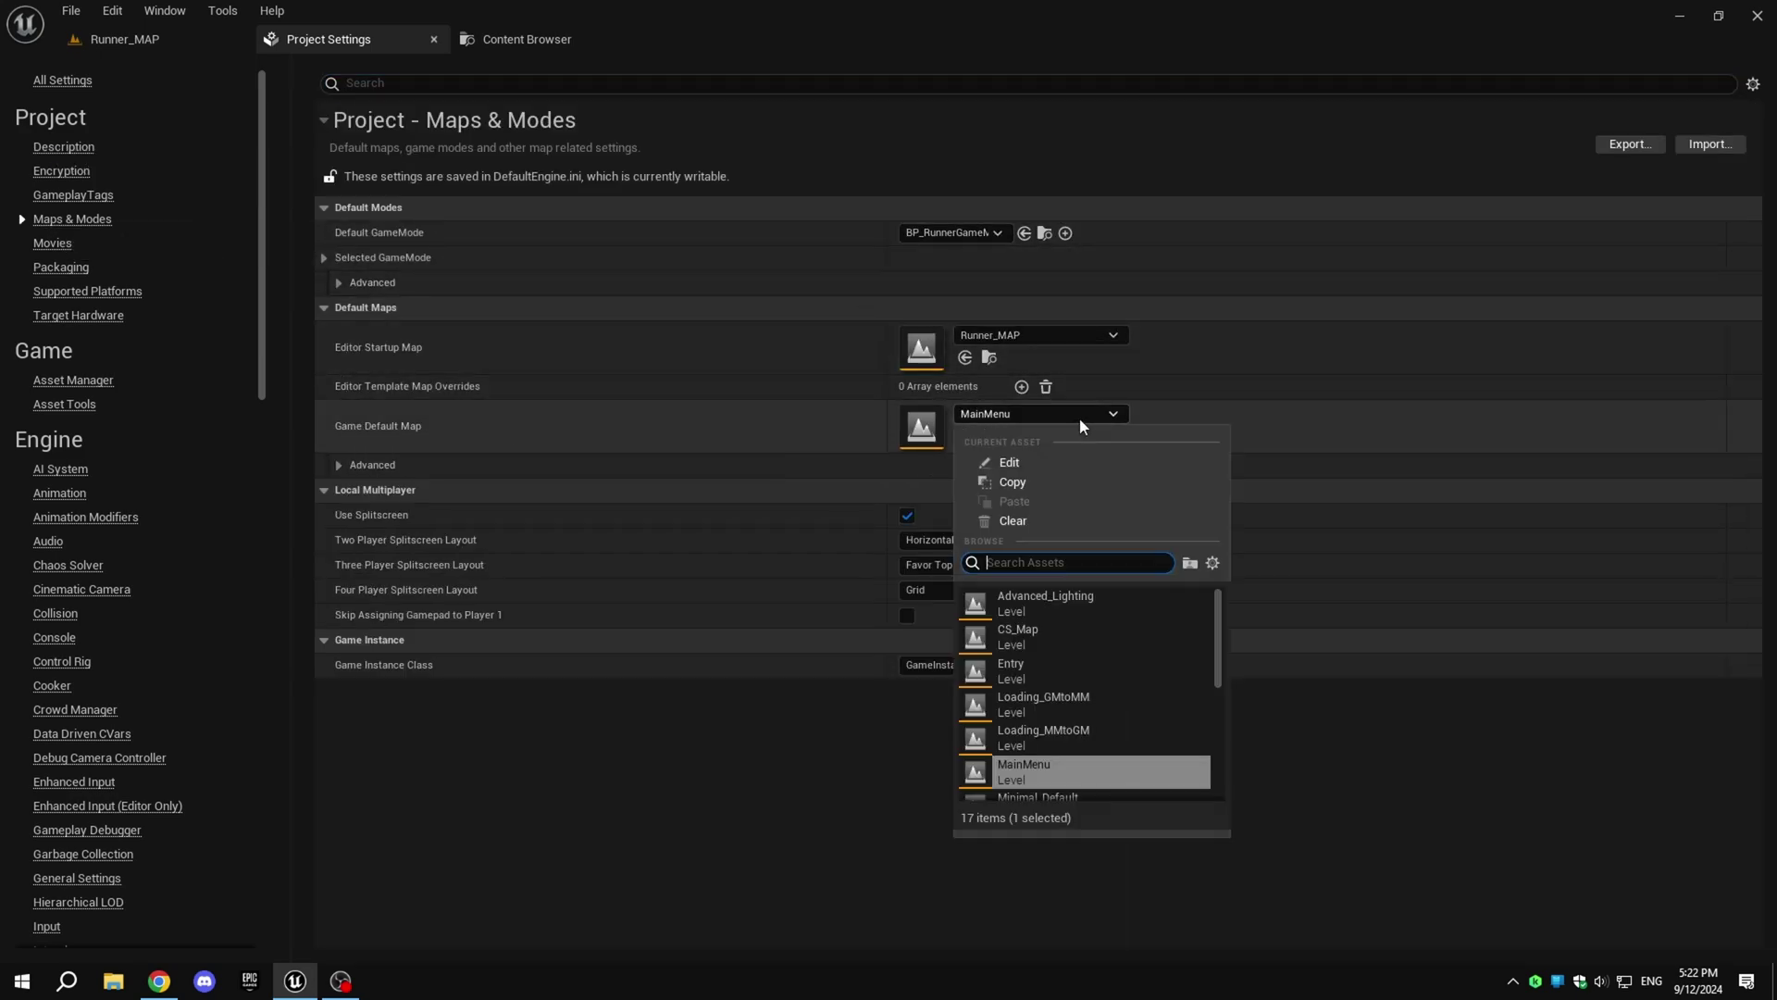
{"action": "left_click", "coordinate": [1019, 771]}
{"action": "left_click", "coordinate": [639, 843]}
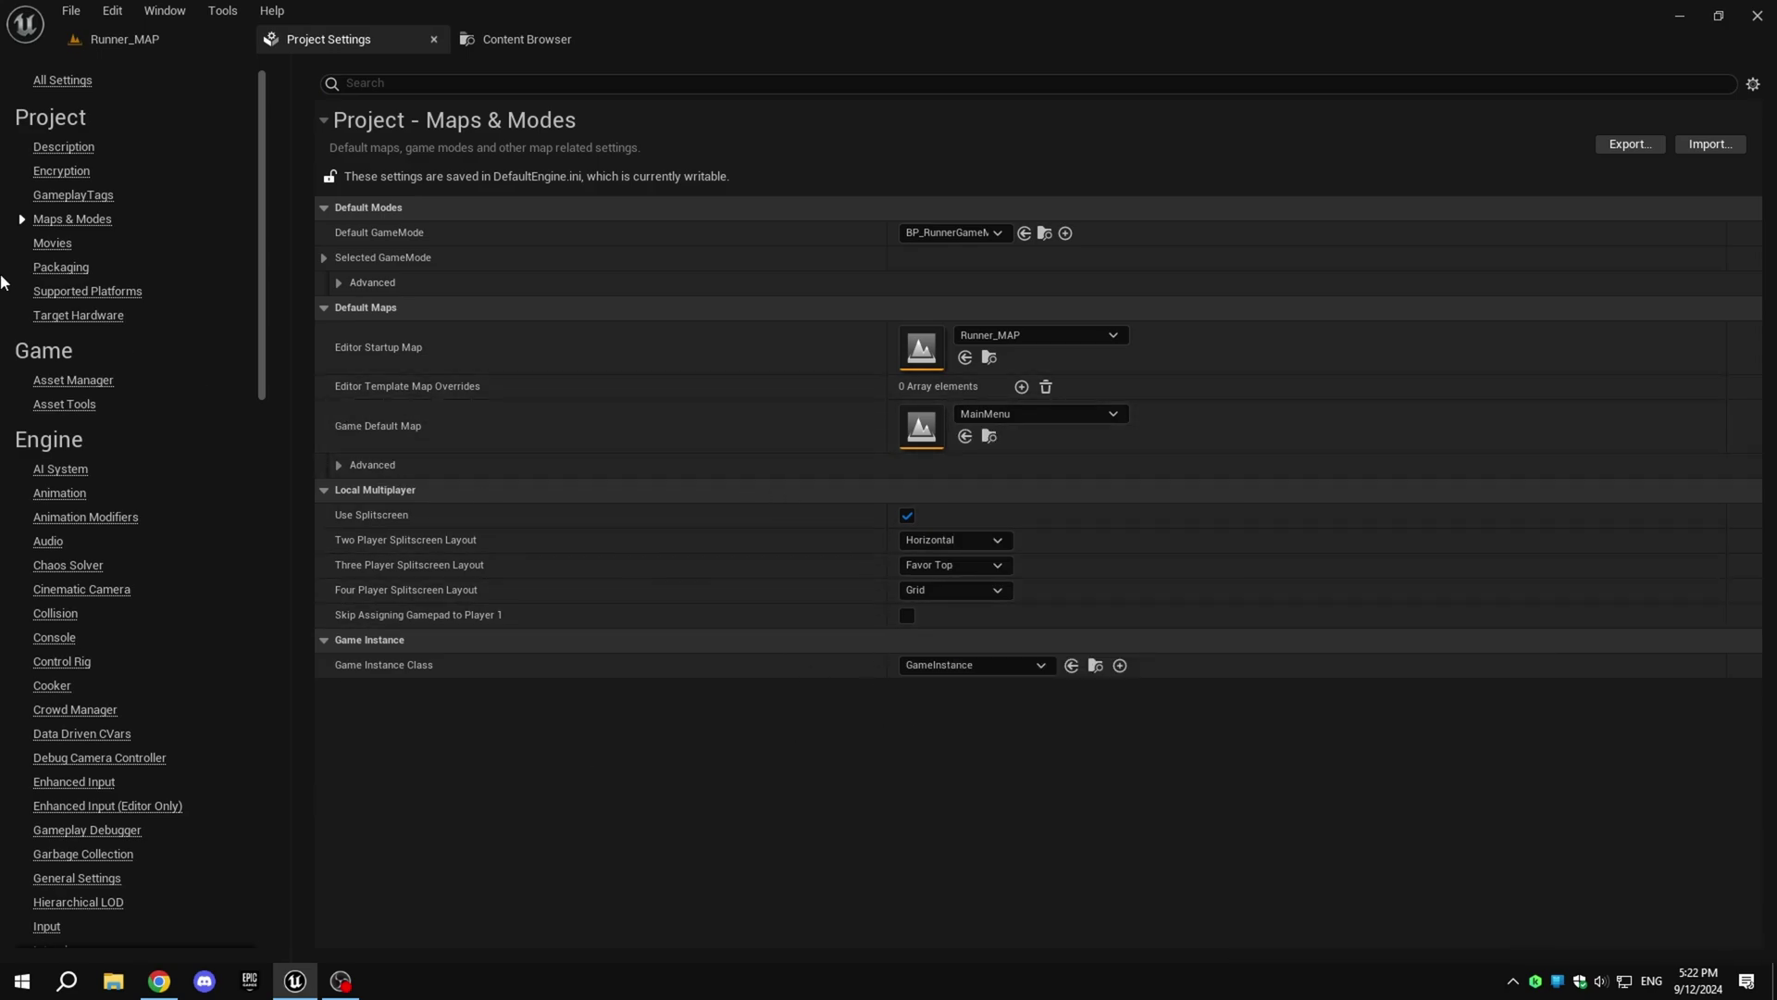
Step: Add CS_Map.umap from Runner/Maps as the first entry in Packaging's maps to include
{"action": "left_click", "coordinate": [41, 243]}
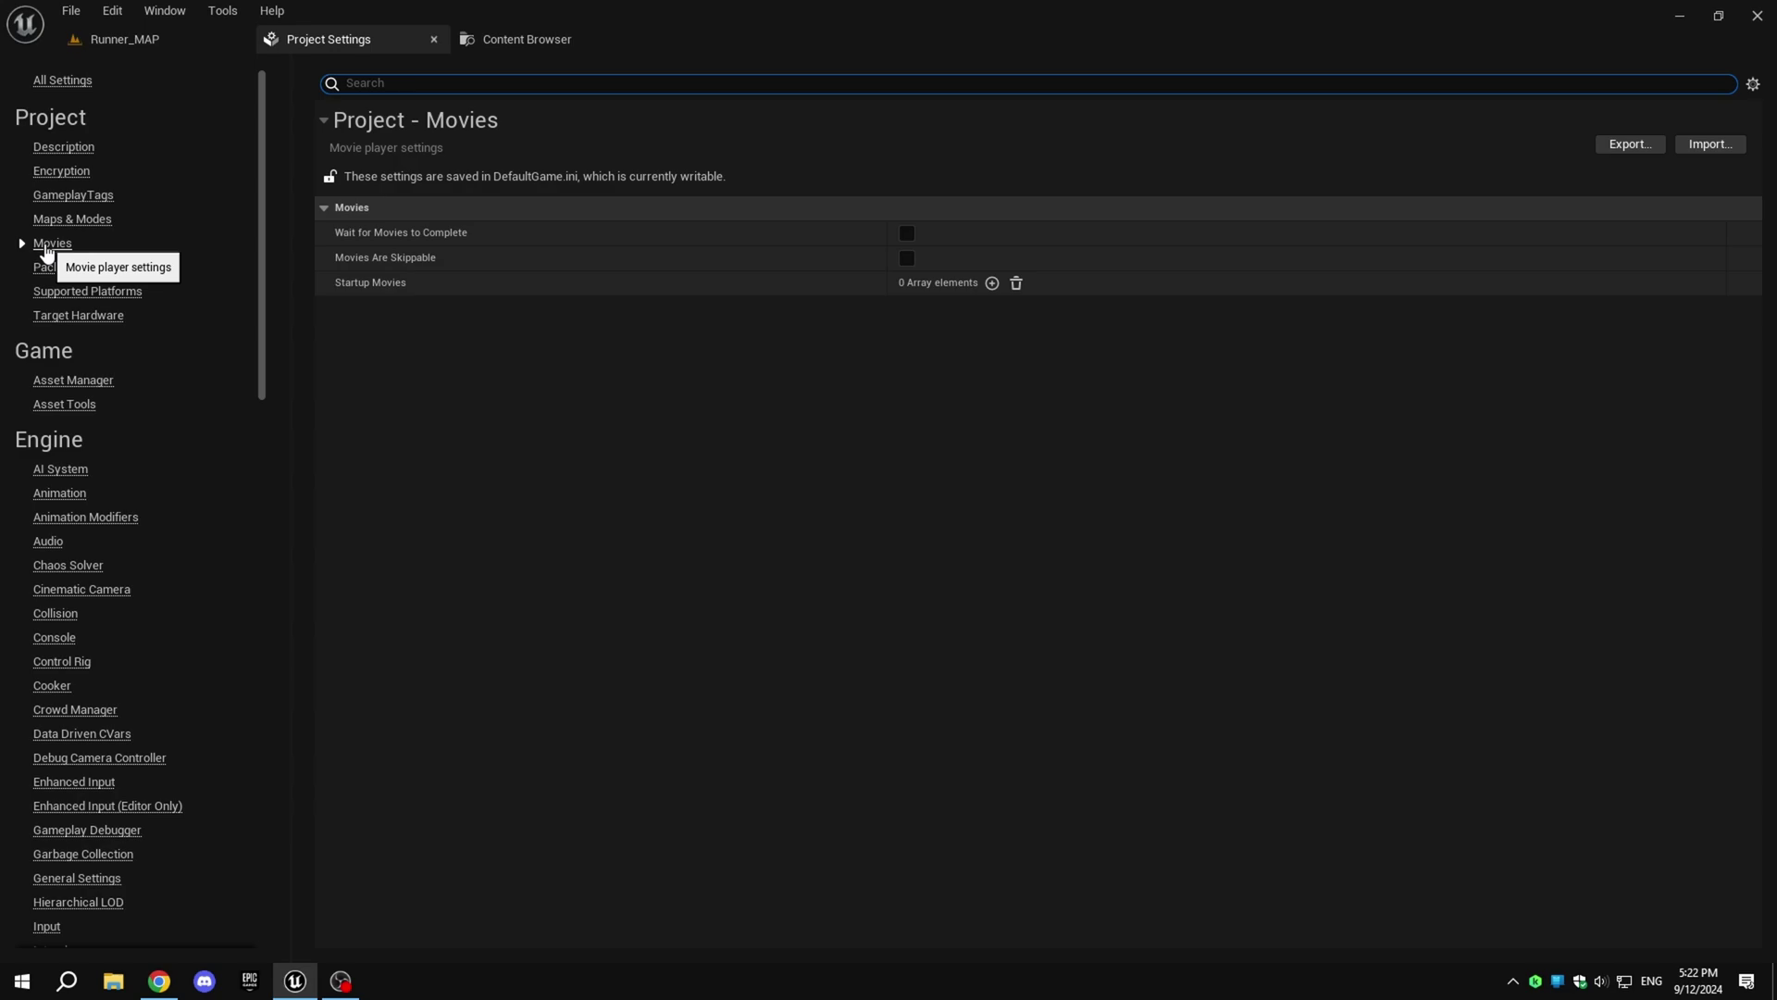
{"action": "left_click", "coordinate": [44, 268]}
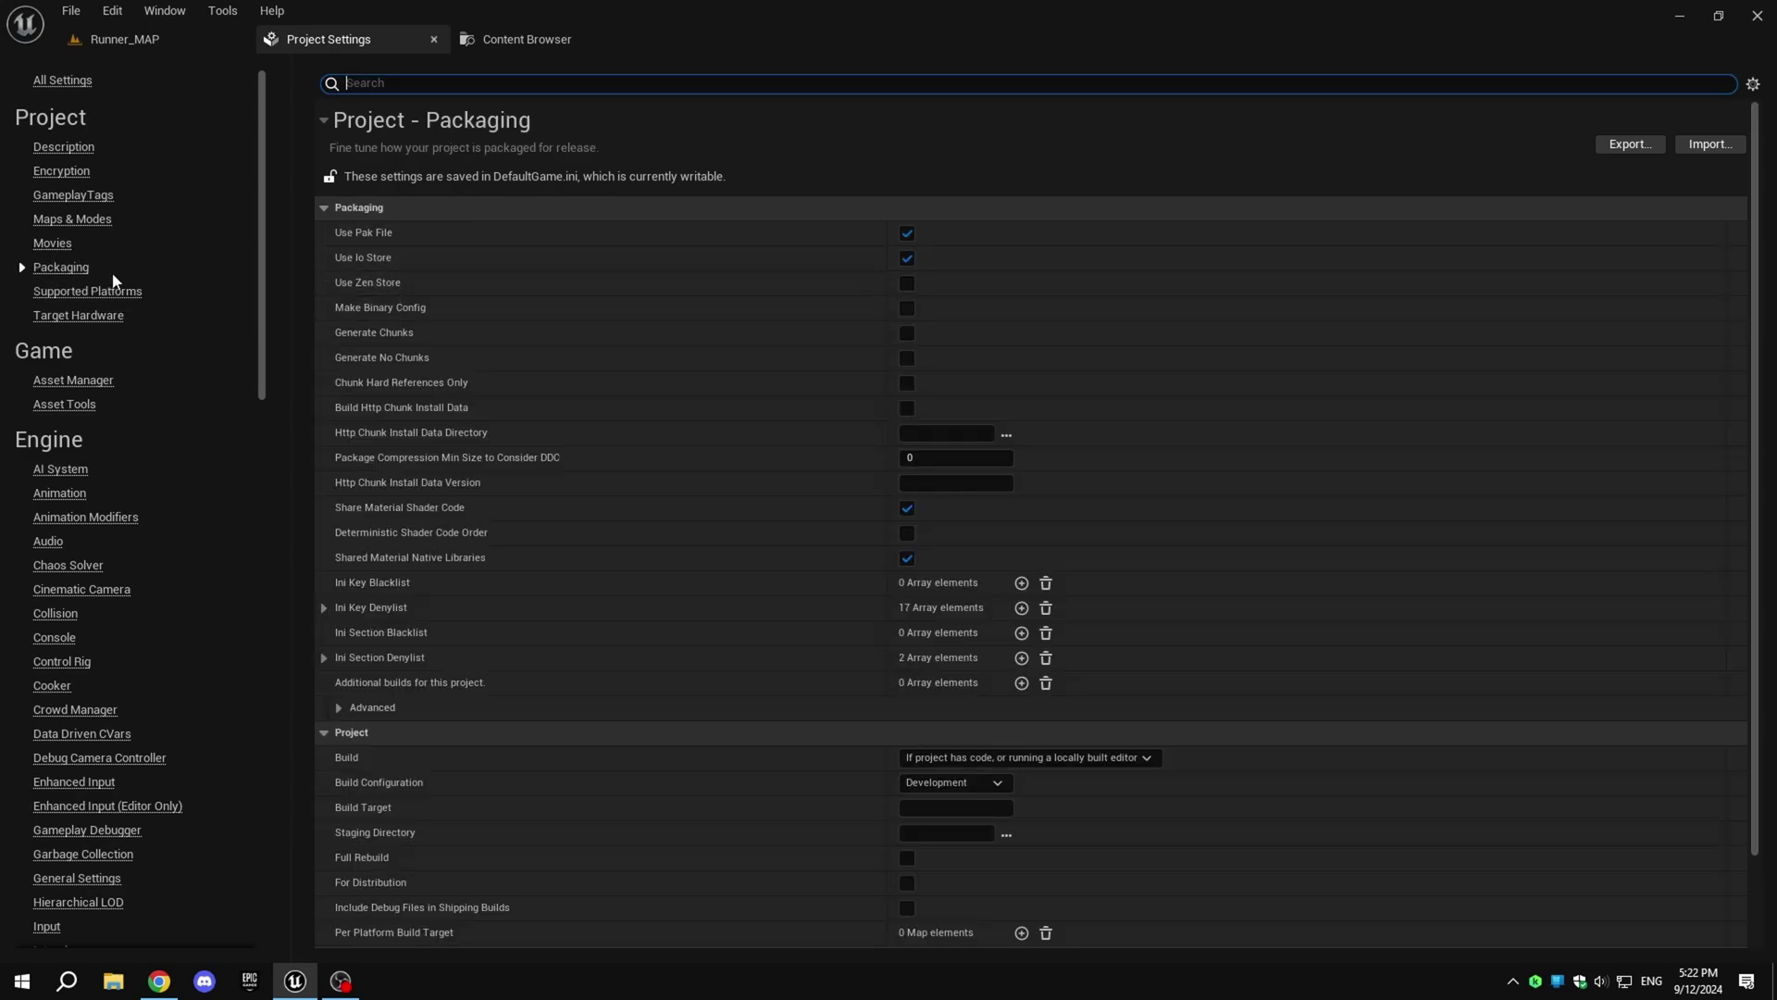
{"action": "left_click", "coordinate": [339, 708]}
{"action": "scroll", "coordinate": [463, 535], "scroll_direction": "down", "scroll_amount": 10}
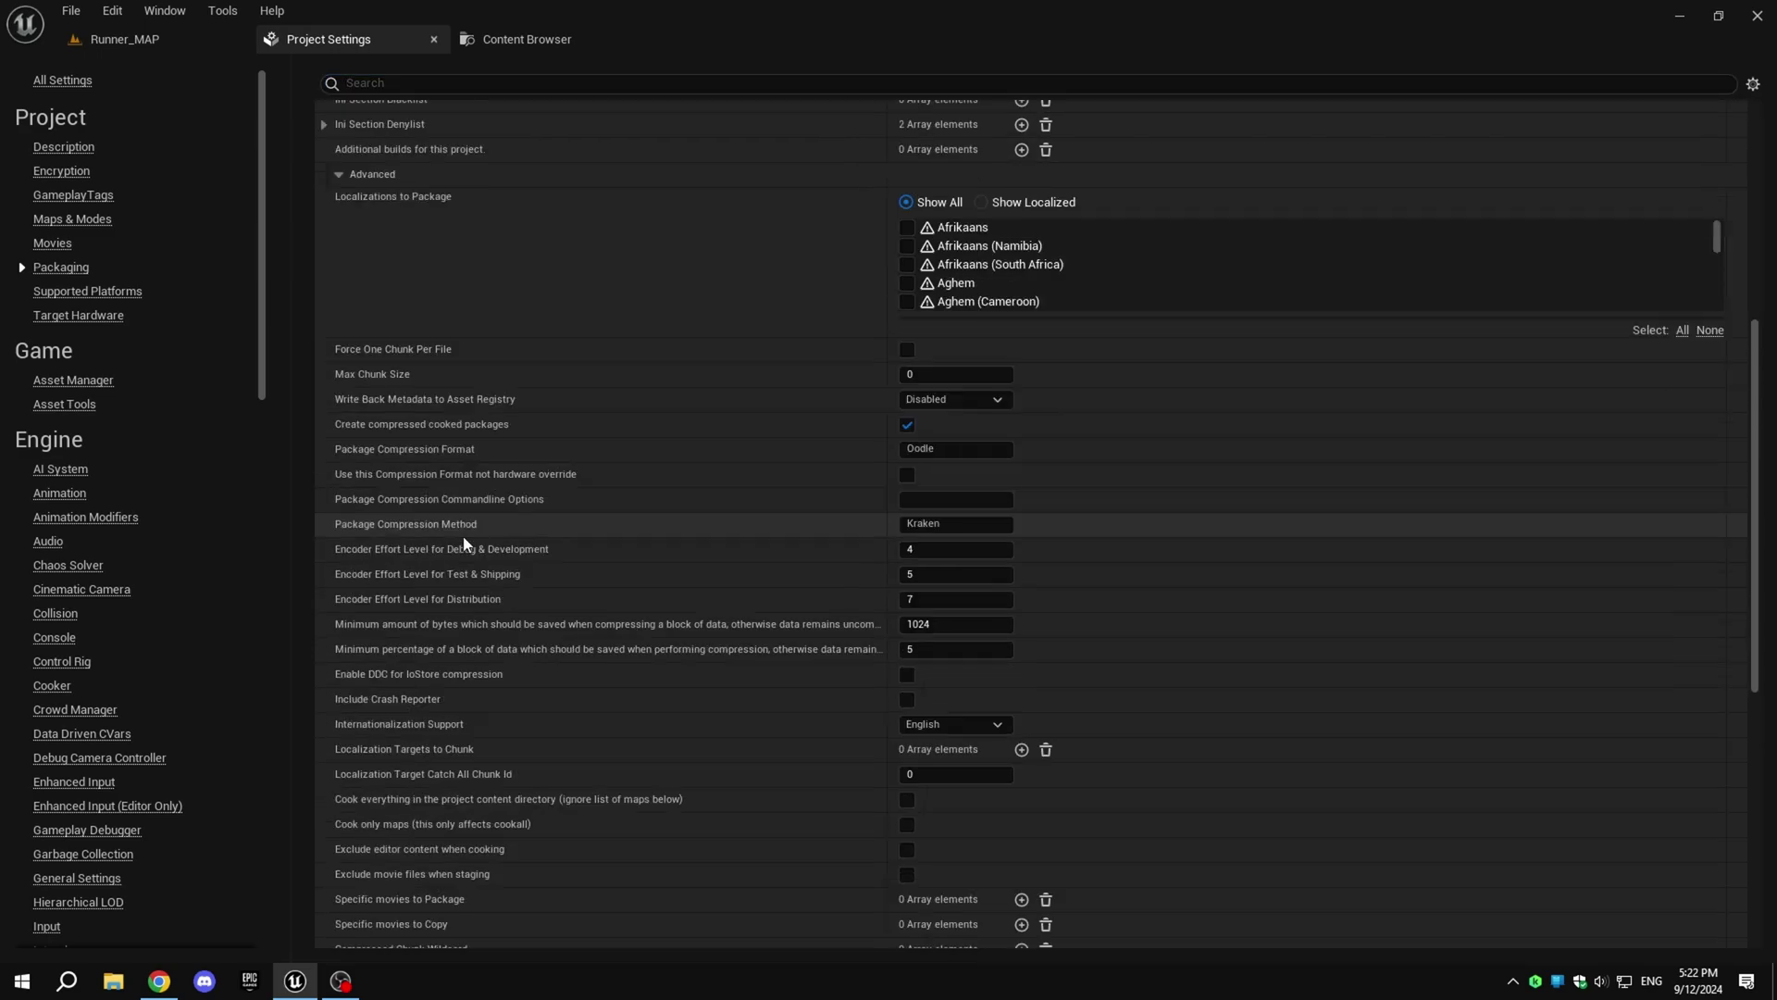
{"action": "scroll", "coordinate": [463, 535], "scroll_direction": "down", "scroll_amount": 3}
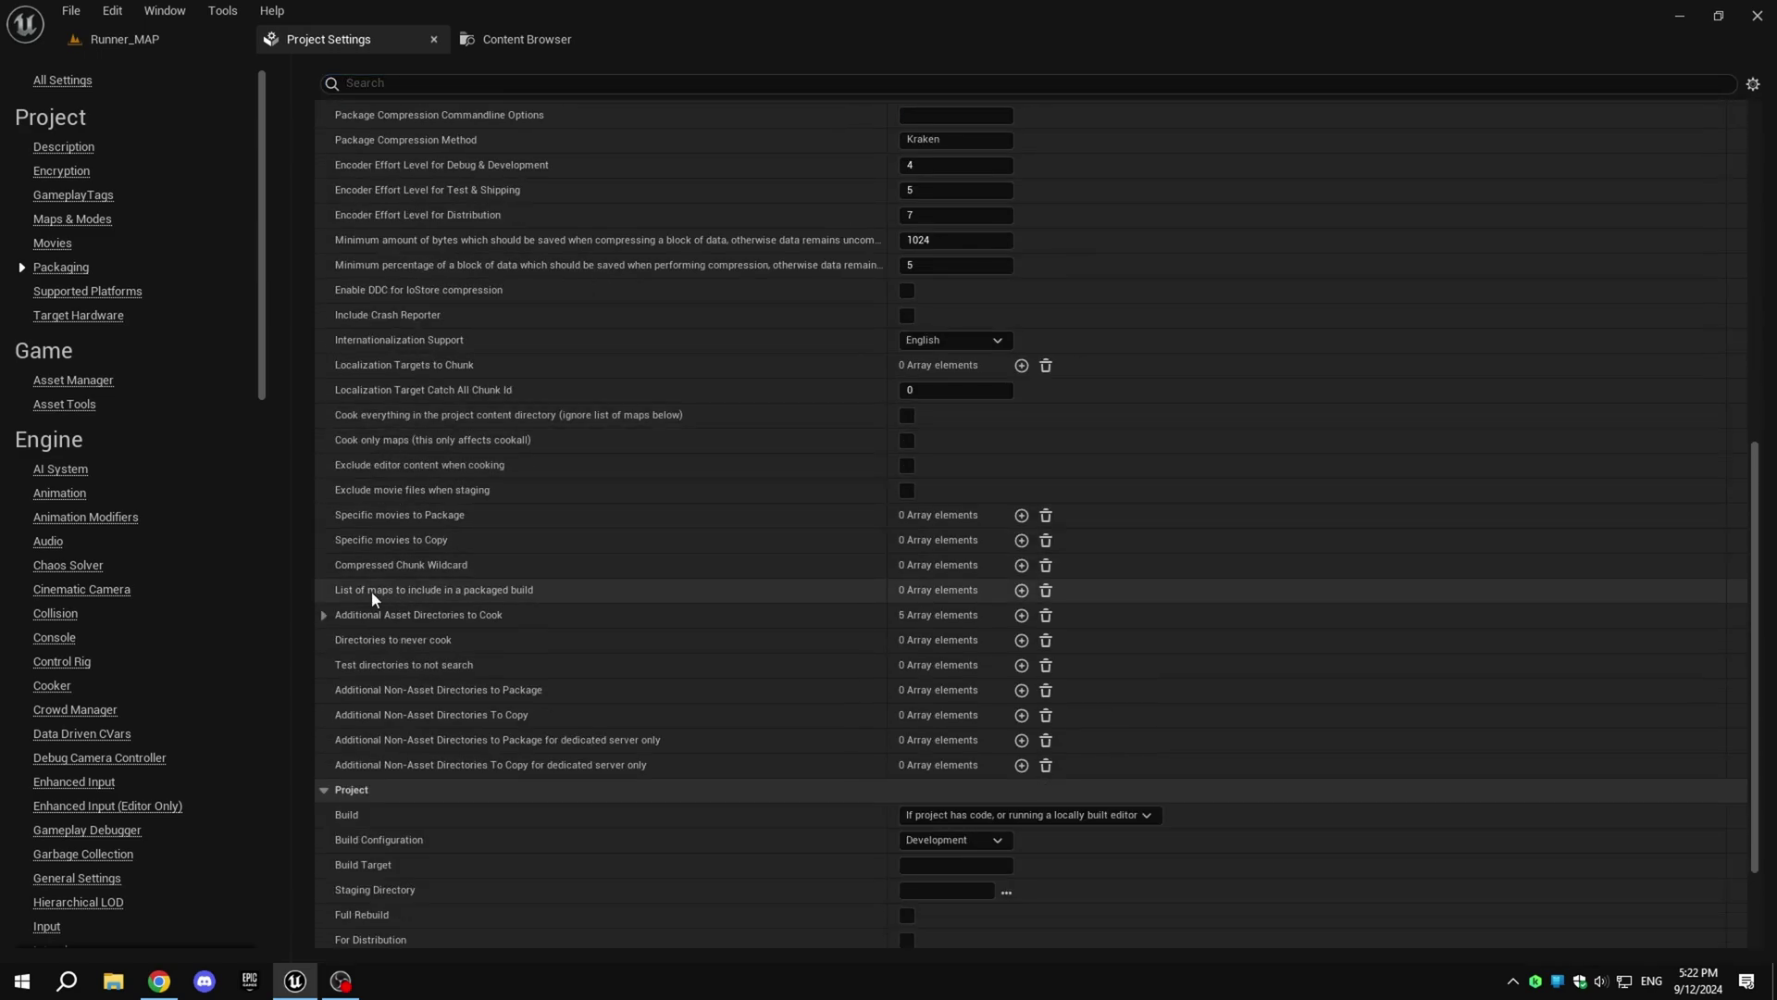
{"action": "left_click", "coordinate": [1023, 593]}
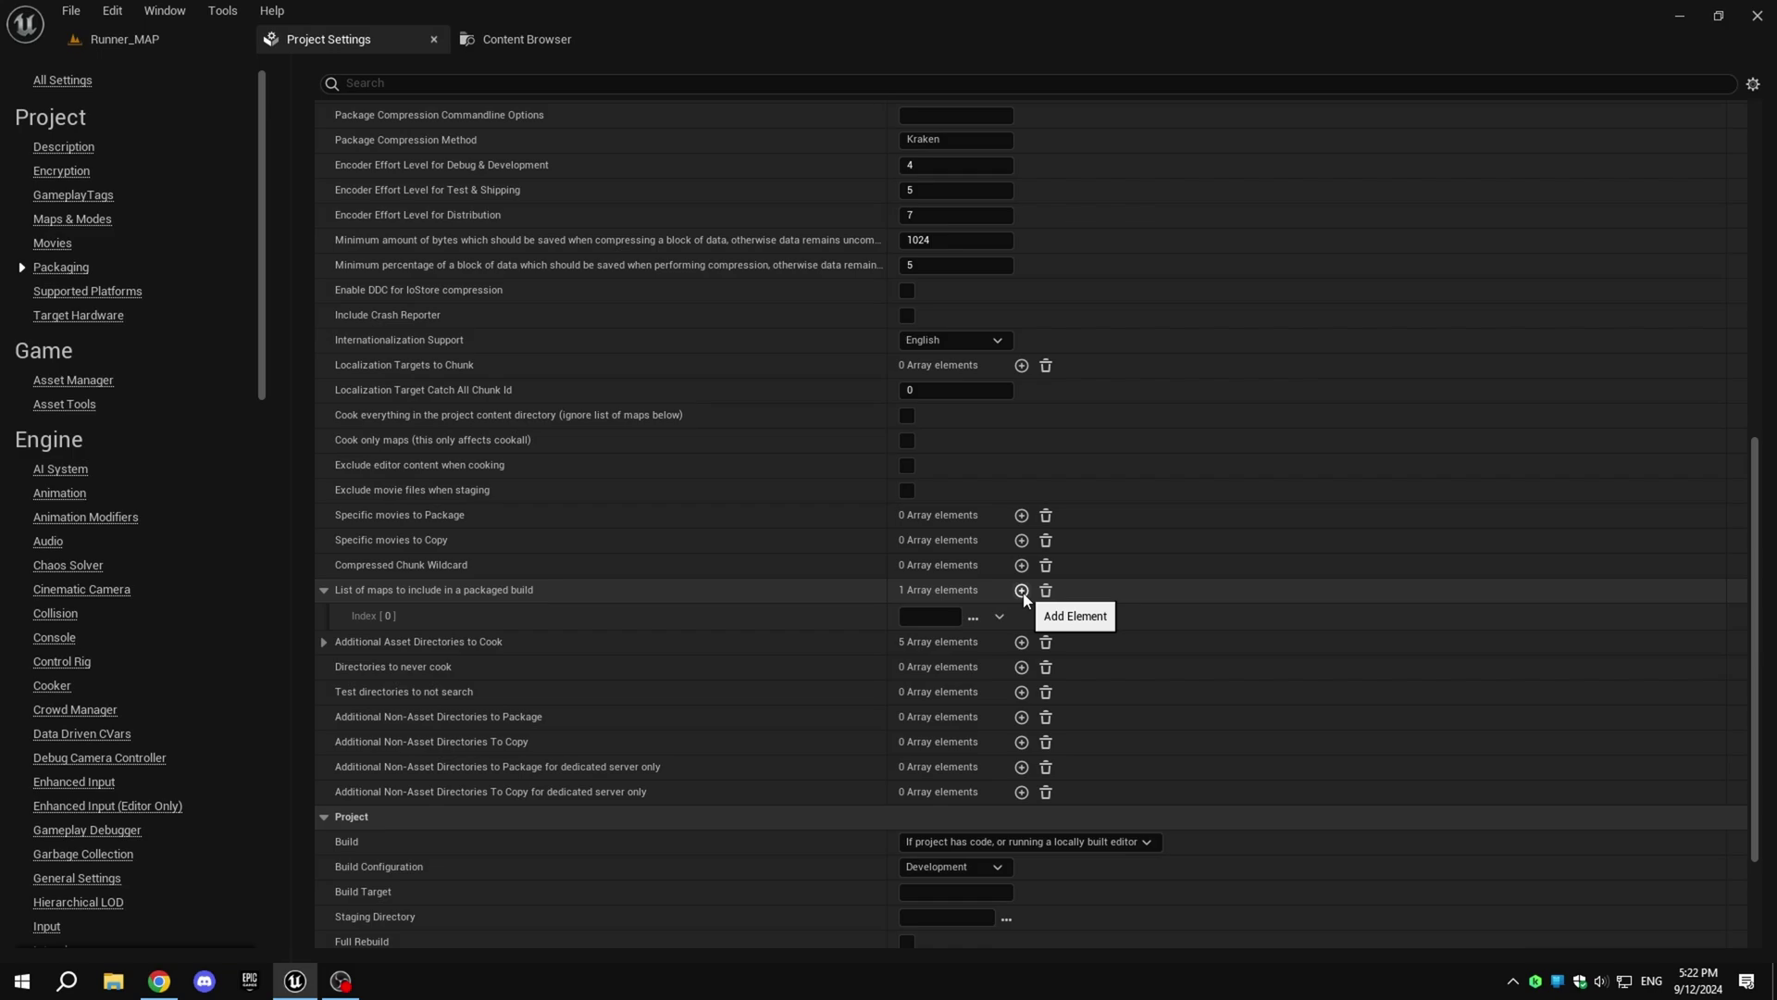
{"action": "left_click", "coordinate": [972, 618]}
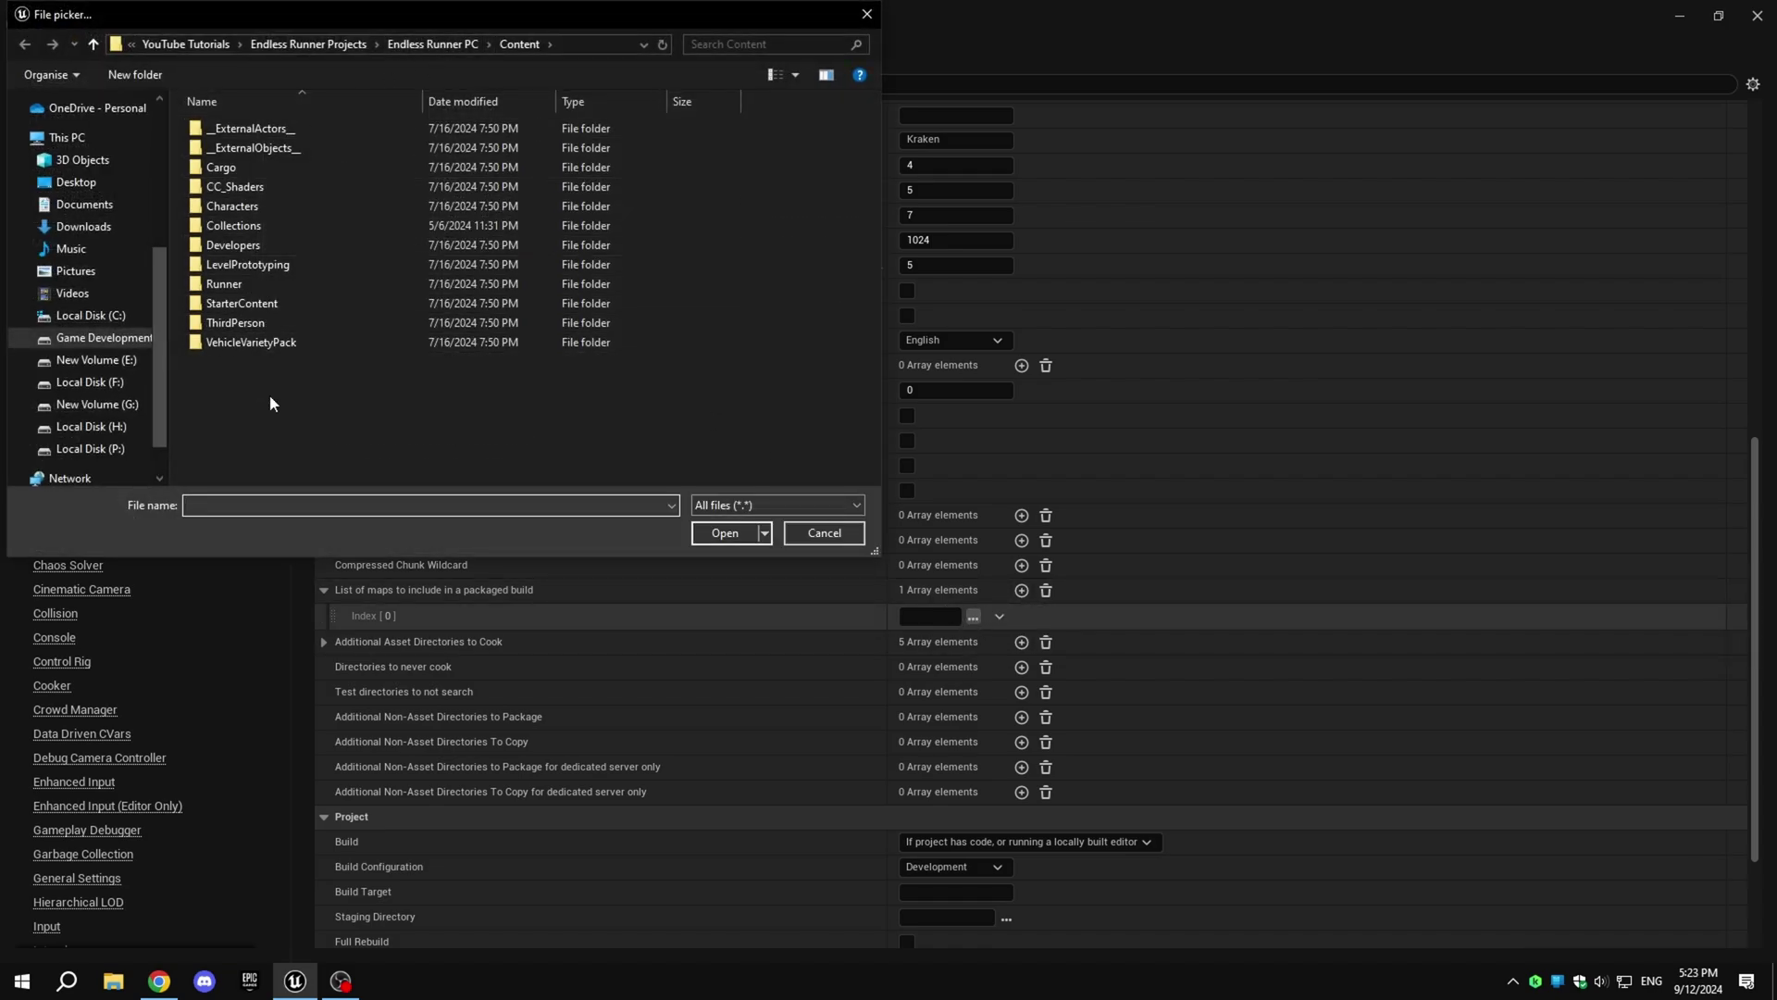
{"action": "double_click", "coordinate": [237, 283]}
{"action": "double_click", "coordinate": [227, 205]}
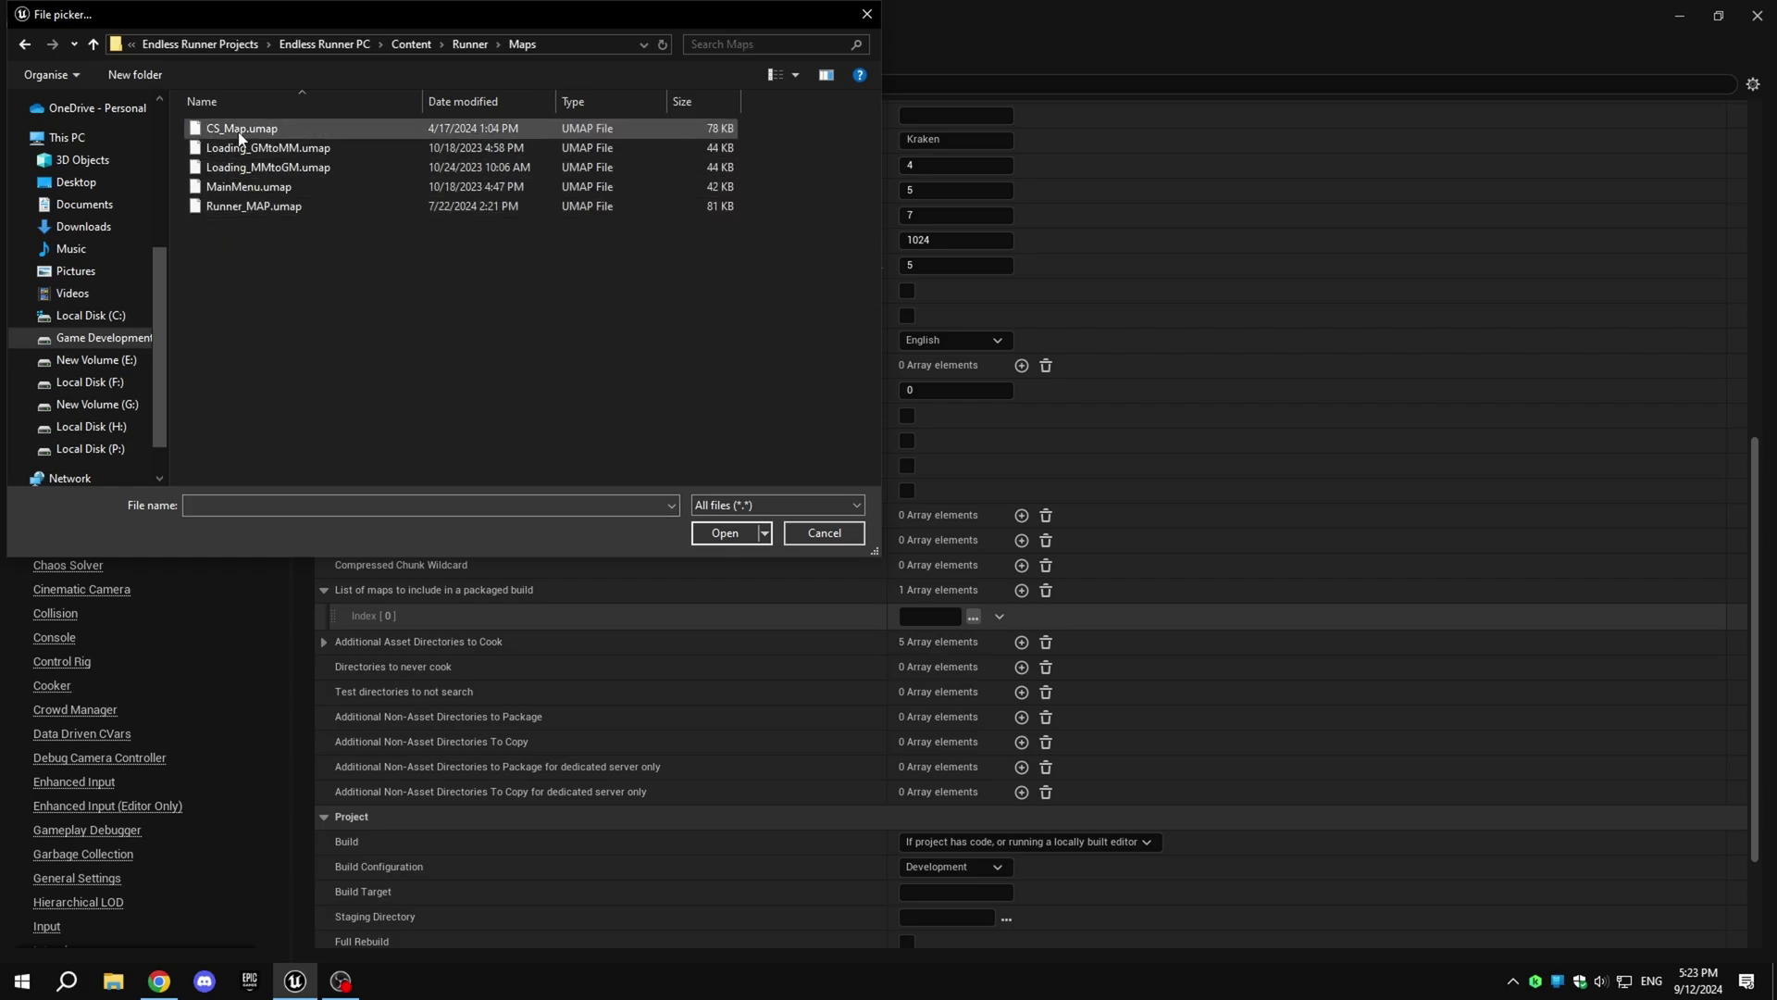
{"action": "left_click", "coordinate": [240, 128]}
{"action": "left_click", "coordinate": [725, 532]}
Step: Add three more map entries and set the second and third to Loading_GMtoMM and Loading_MMtoGM
{"action": "left_click", "coordinate": [1021, 590]}
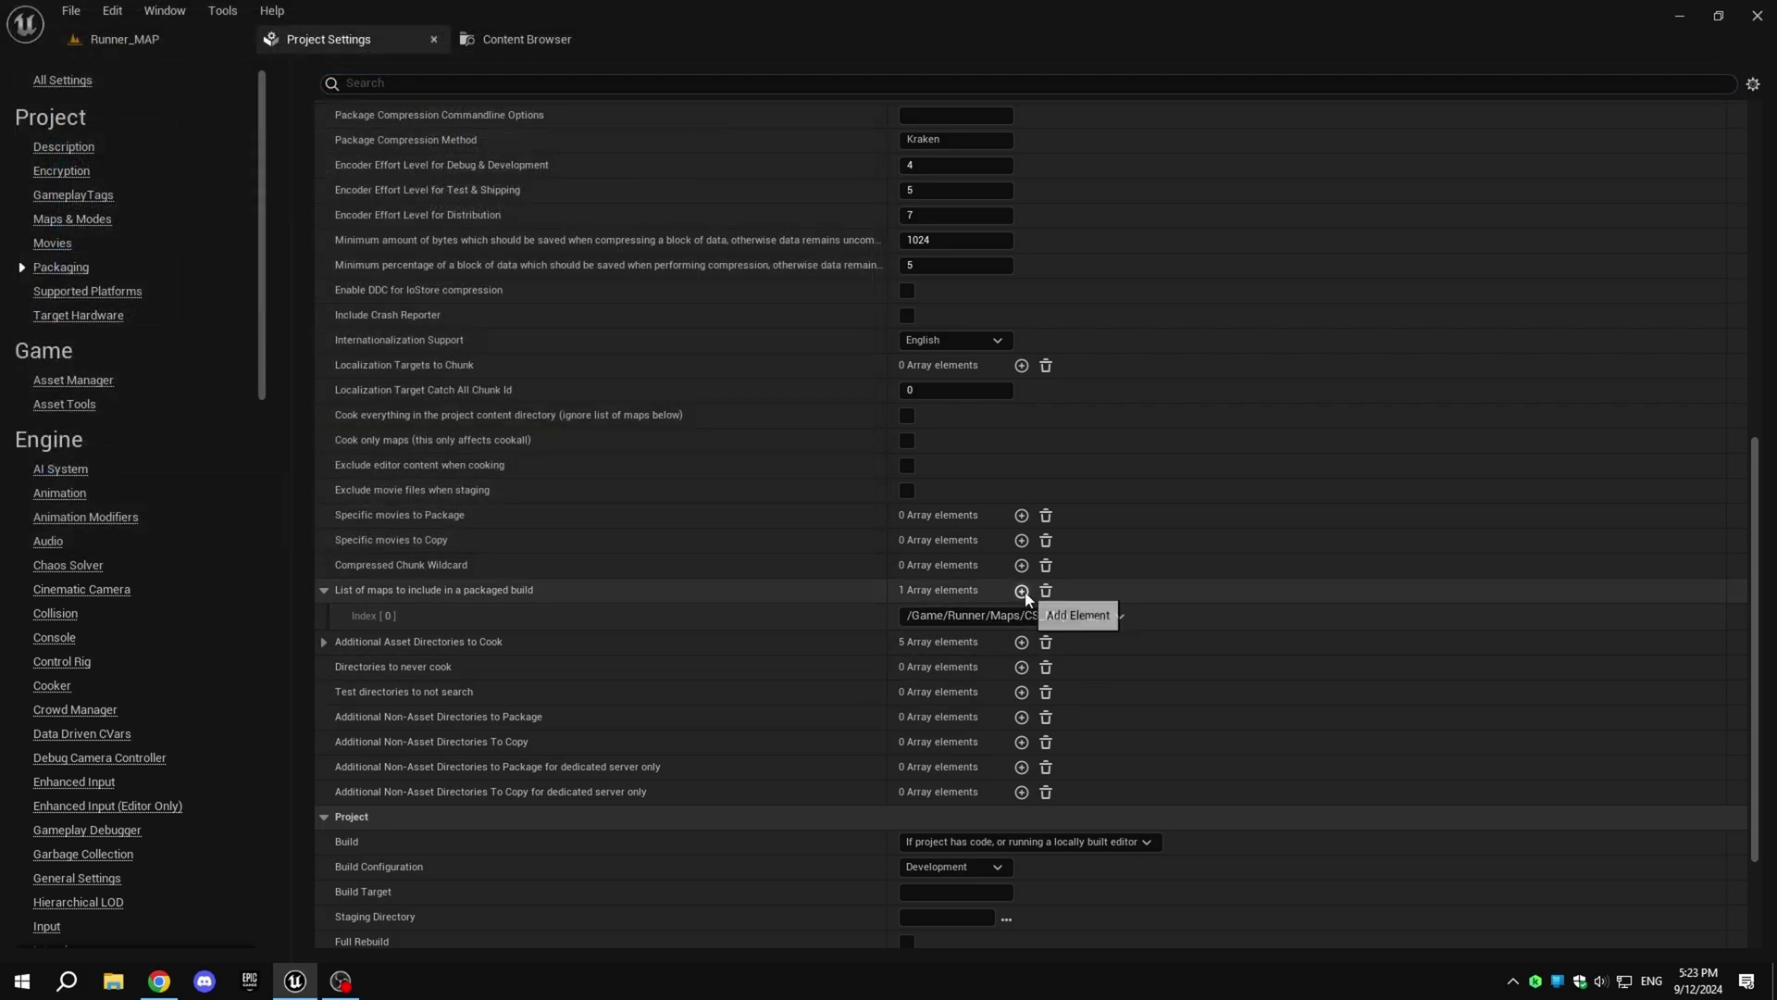
{"action": "left_click", "coordinate": [1021, 590]}
{"action": "left_click", "coordinate": [1021, 590]}
{"action": "left_click", "coordinate": [1022, 590]}
{"action": "left_click", "coordinate": [973, 644]}
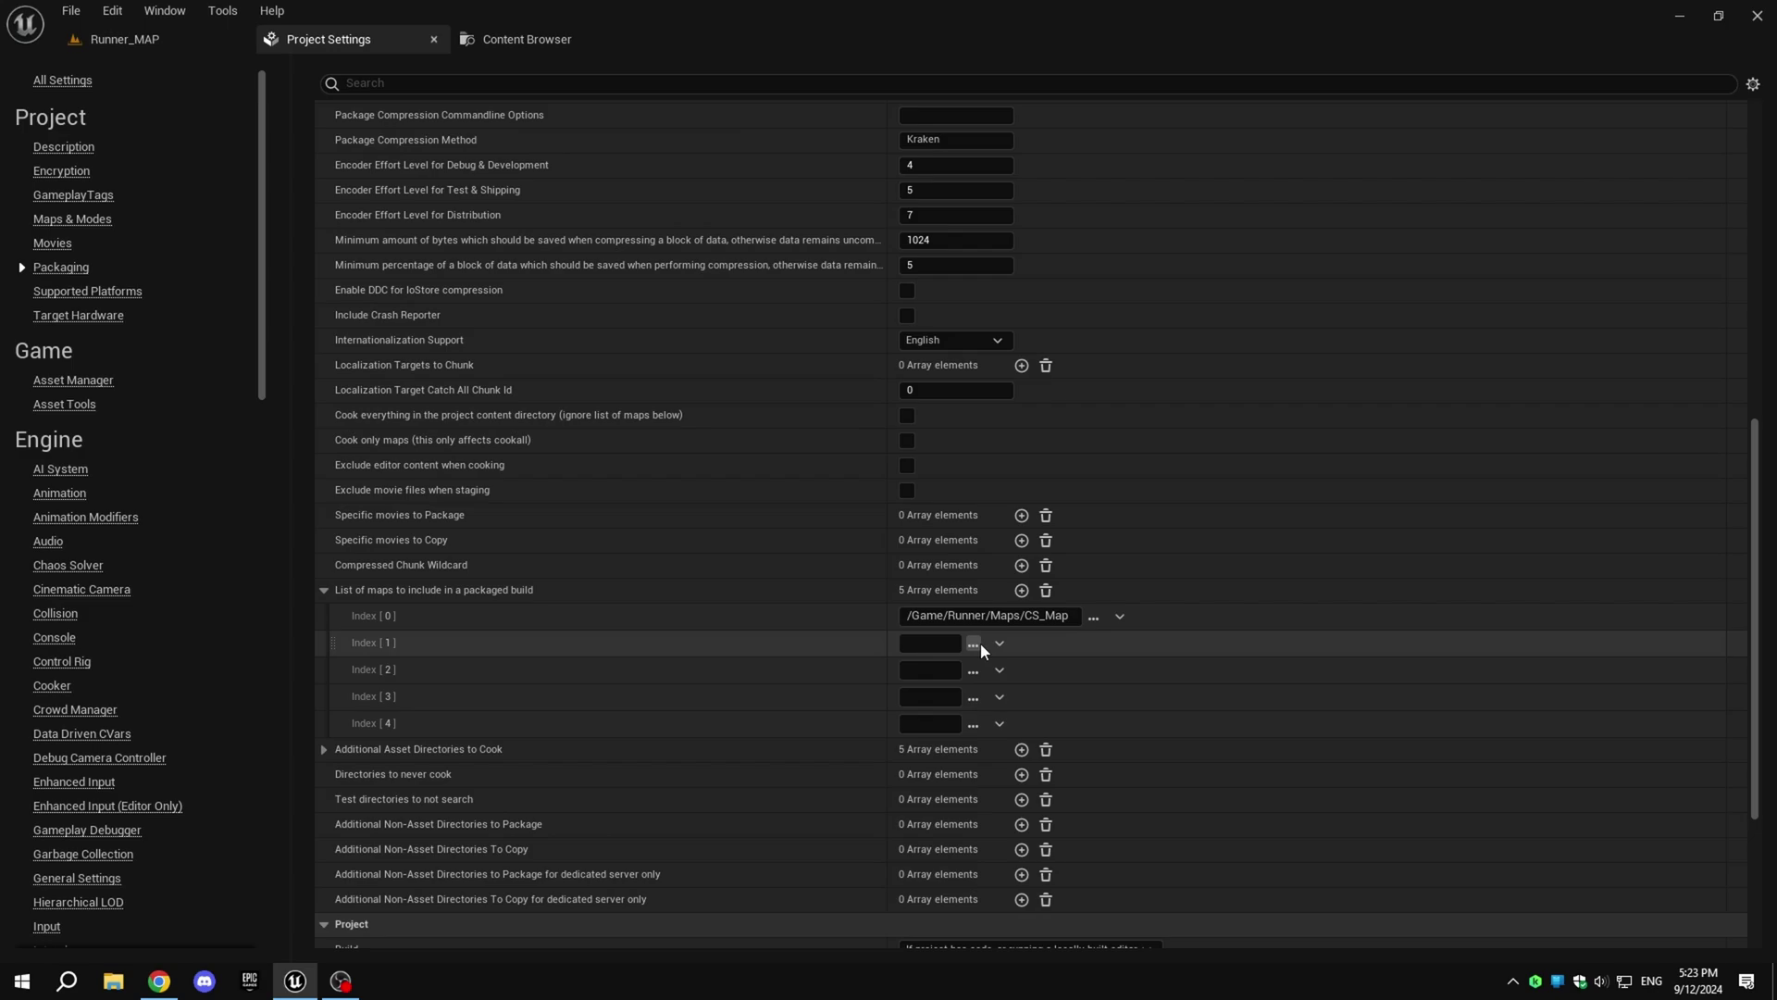
{"action": "left_click", "coordinate": [267, 147]}
{"action": "left_click", "coordinate": [725, 532]}
{"action": "left_click", "coordinate": [973, 669]}
{"action": "left_click", "coordinate": [290, 167]}
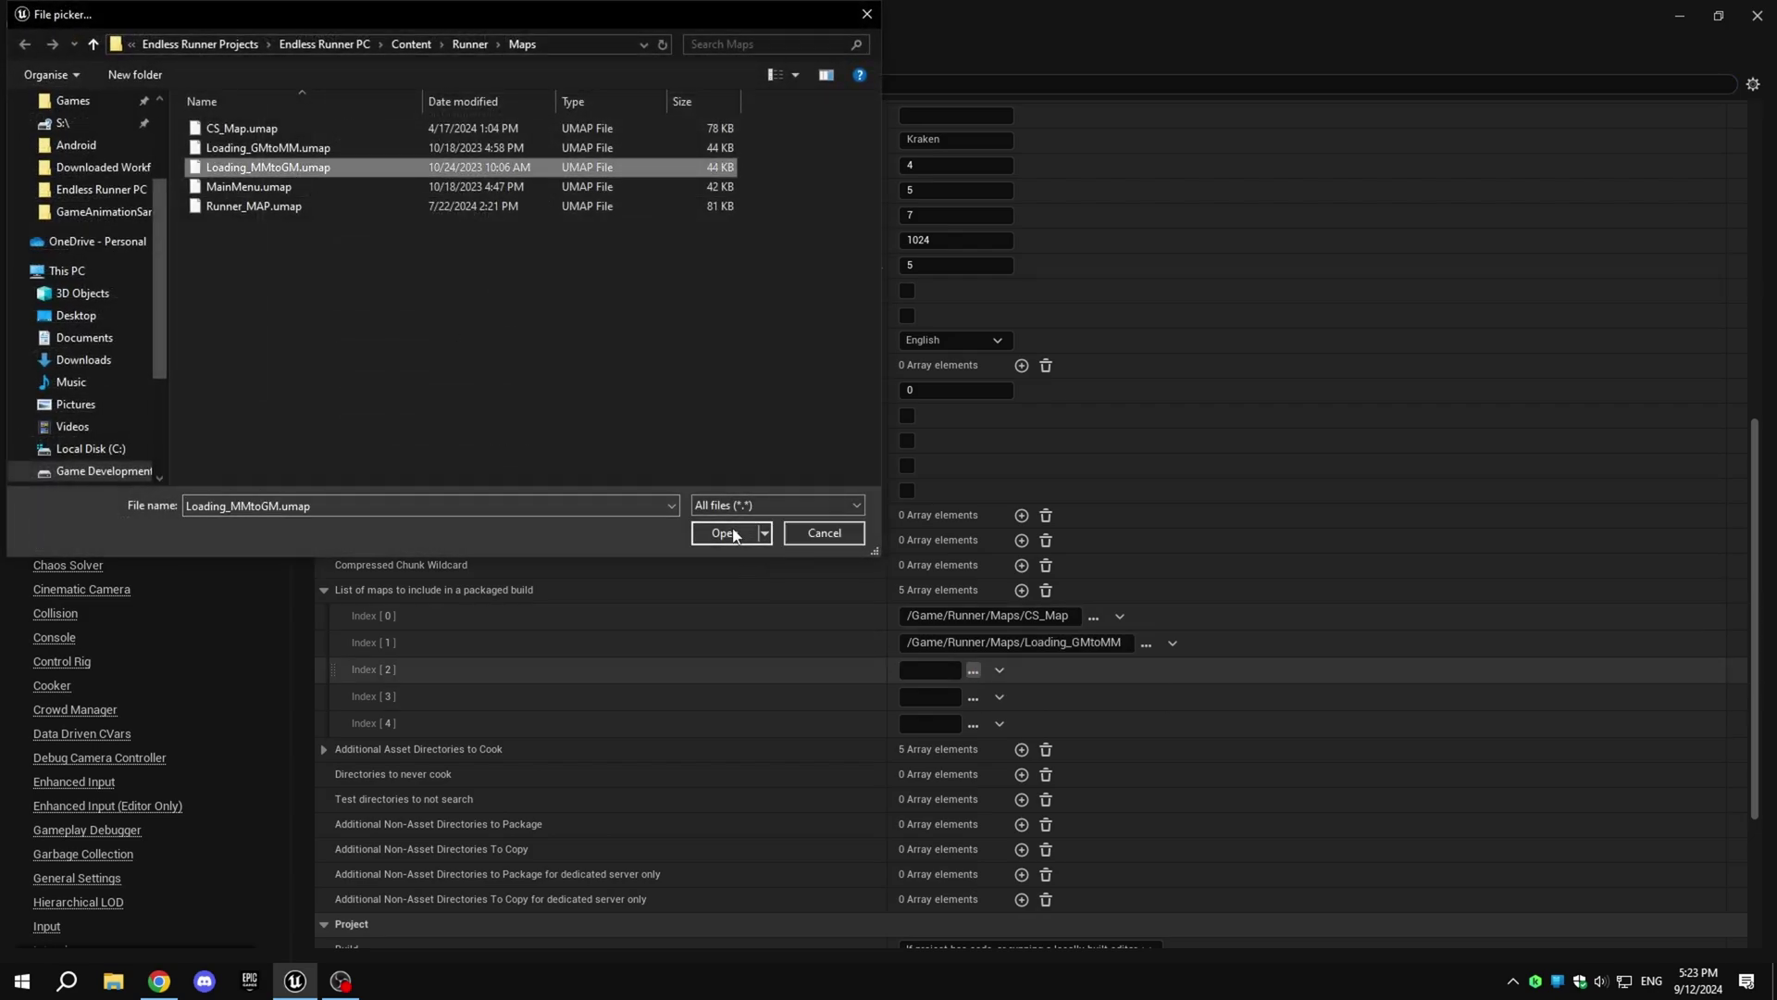
{"action": "left_click", "coordinate": [725, 533]}
Step: Set the fourth and fifth map entries to MainMenu and Runner_MAP
{"action": "left_click", "coordinate": [973, 696]}
{"action": "left_click", "coordinate": [277, 187]}
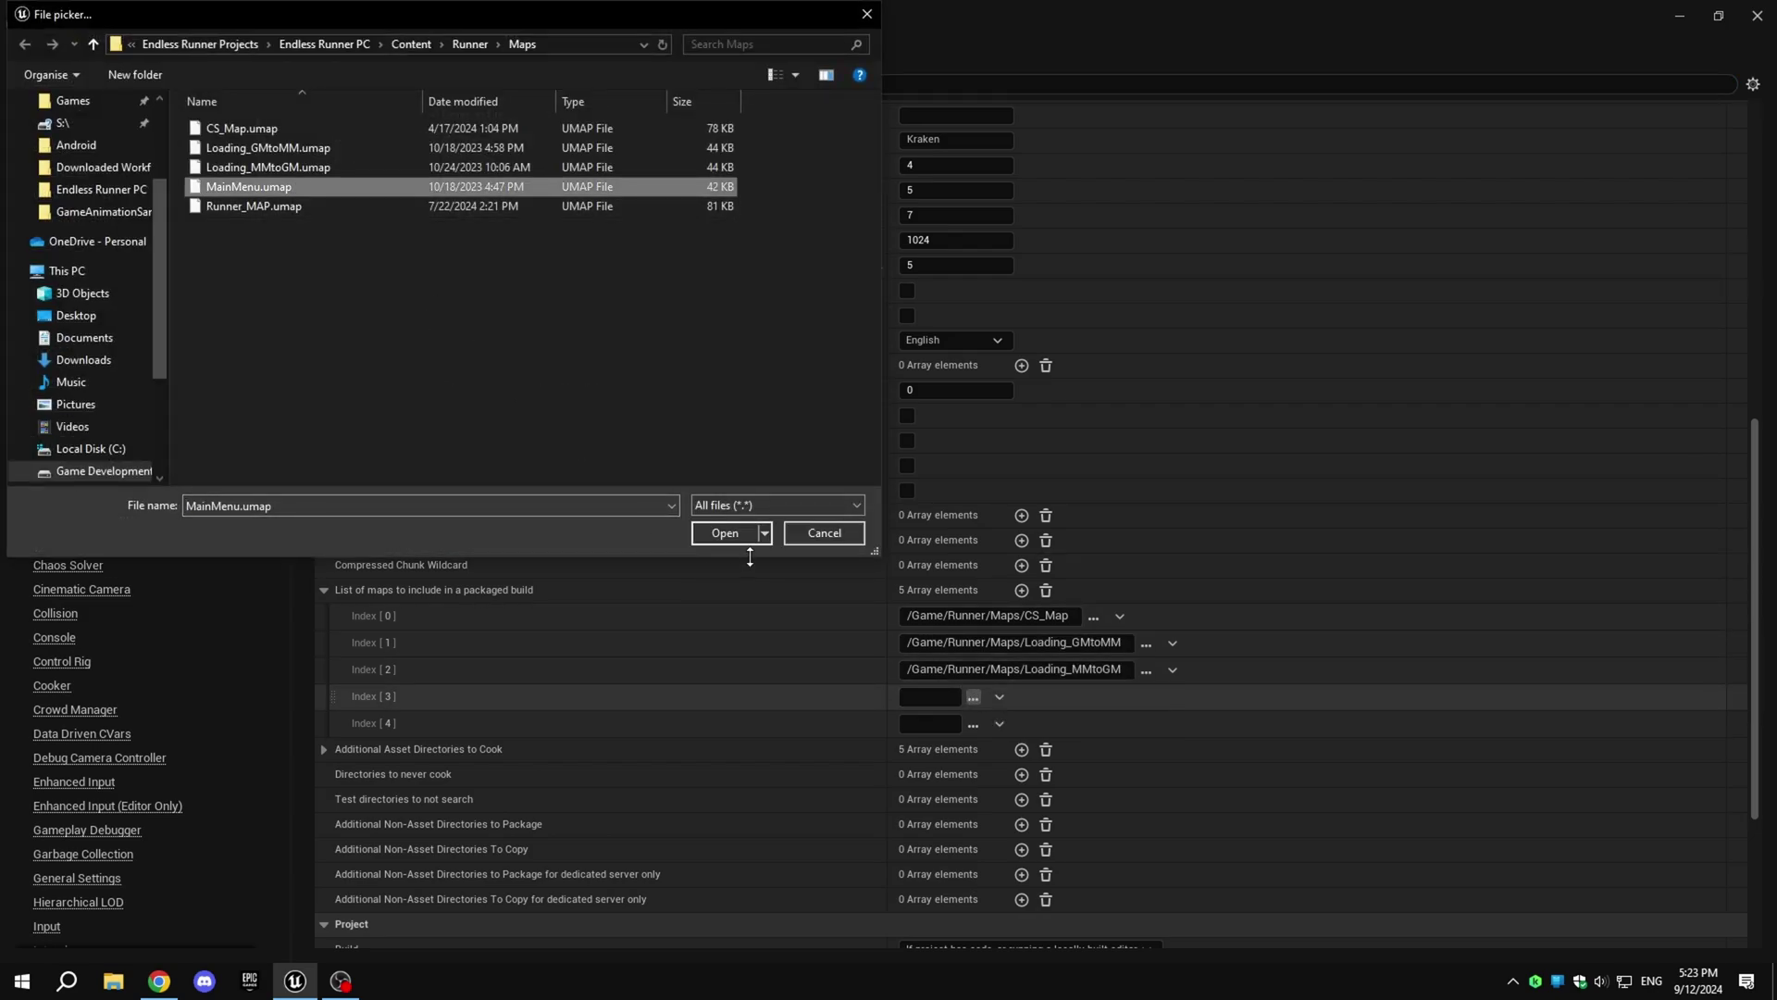
{"action": "left_click", "coordinate": [725, 532]}
{"action": "left_click", "coordinate": [973, 723]}
{"action": "left_click", "coordinate": [1139, 423]}
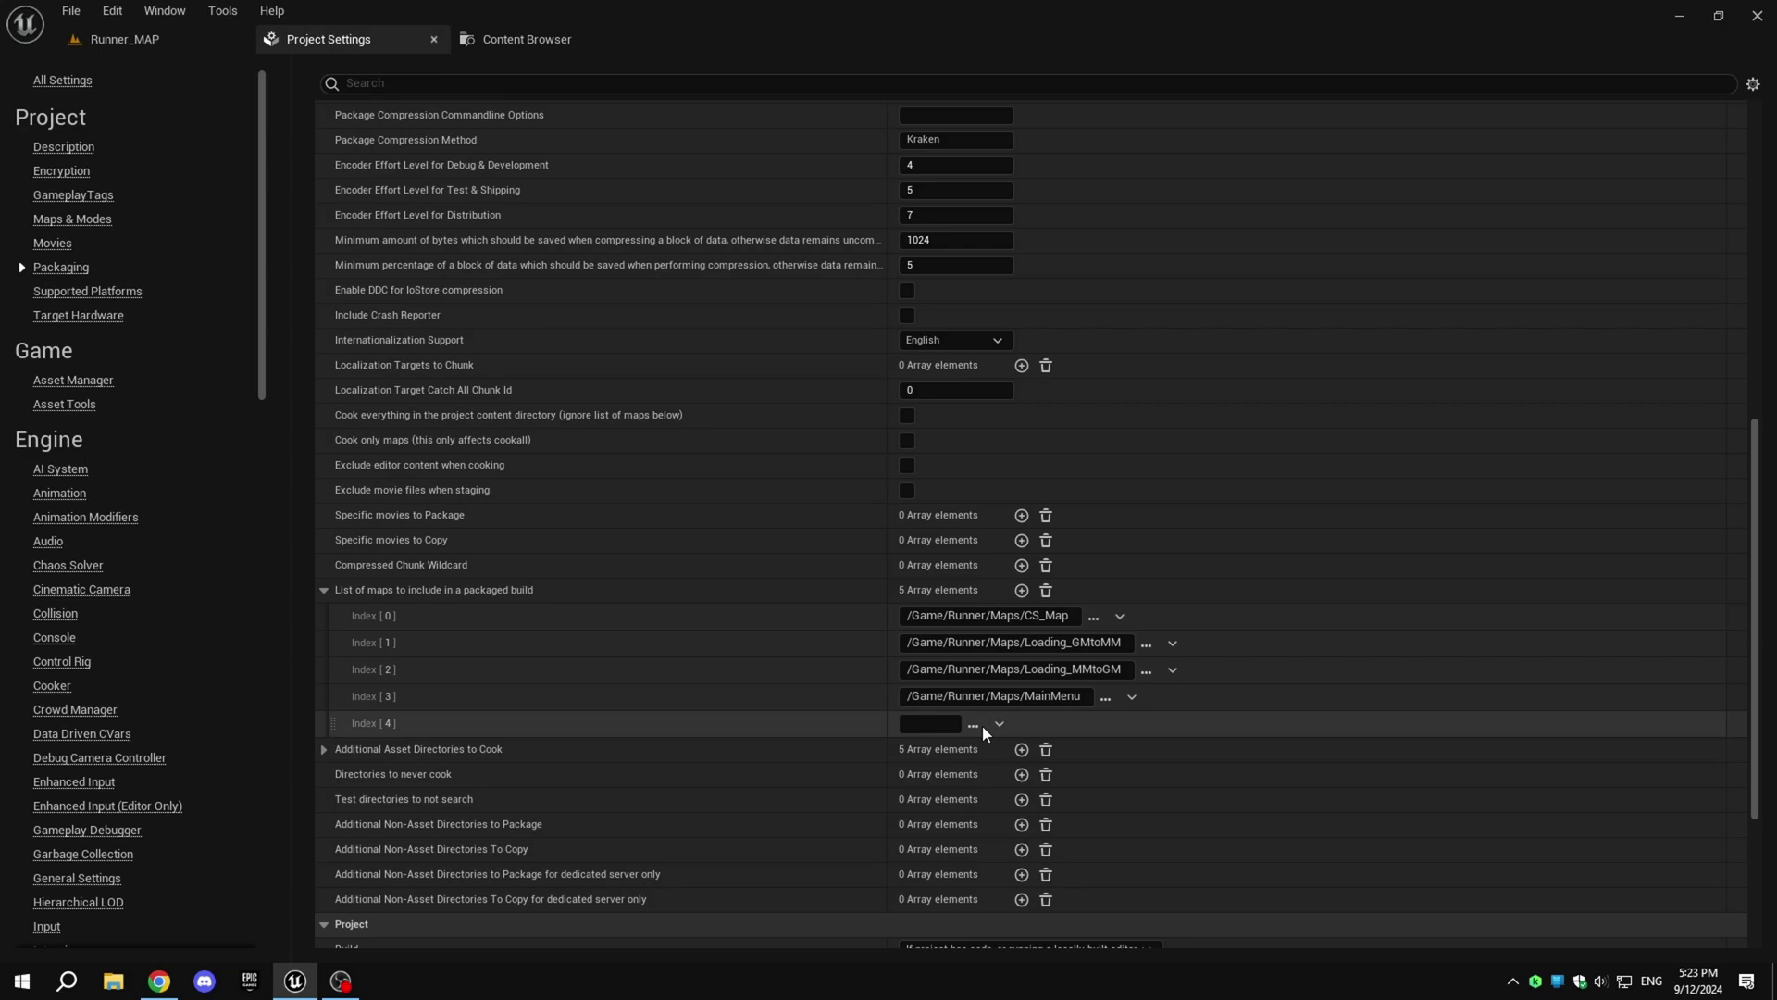
{"action": "left_click", "coordinate": [973, 723]}
{"action": "left_click", "coordinate": [278, 207]}
{"action": "left_click", "coordinate": [724, 532]}
Step: Add /Game/VehicleVarietyPack to the directories never to cook
{"action": "scroll", "coordinate": [406, 613], "scroll_direction": "down", "scroll_amount": 2}
{"action": "scroll", "coordinate": [420, 598], "scroll_direction": "up", "scroll_amount": 2}
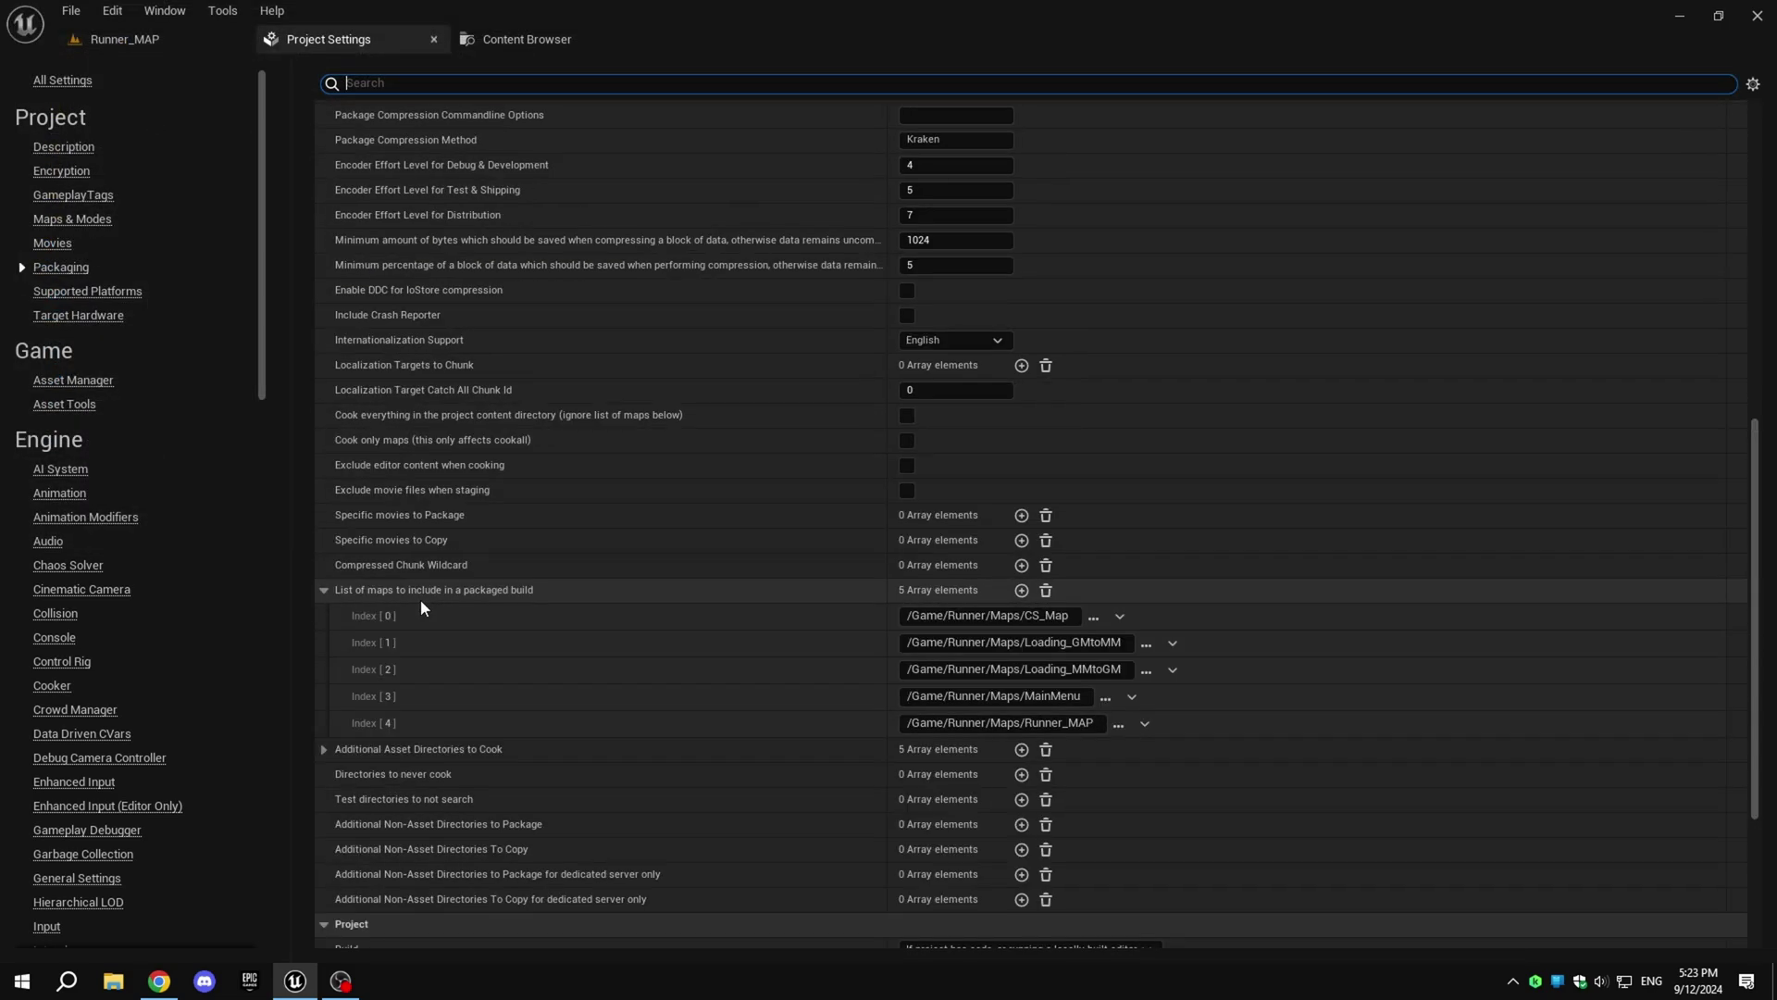
{"action": "scroll", "coordinate": [422, 607], "scroll_direction": "down", "scroll_amount": 2}
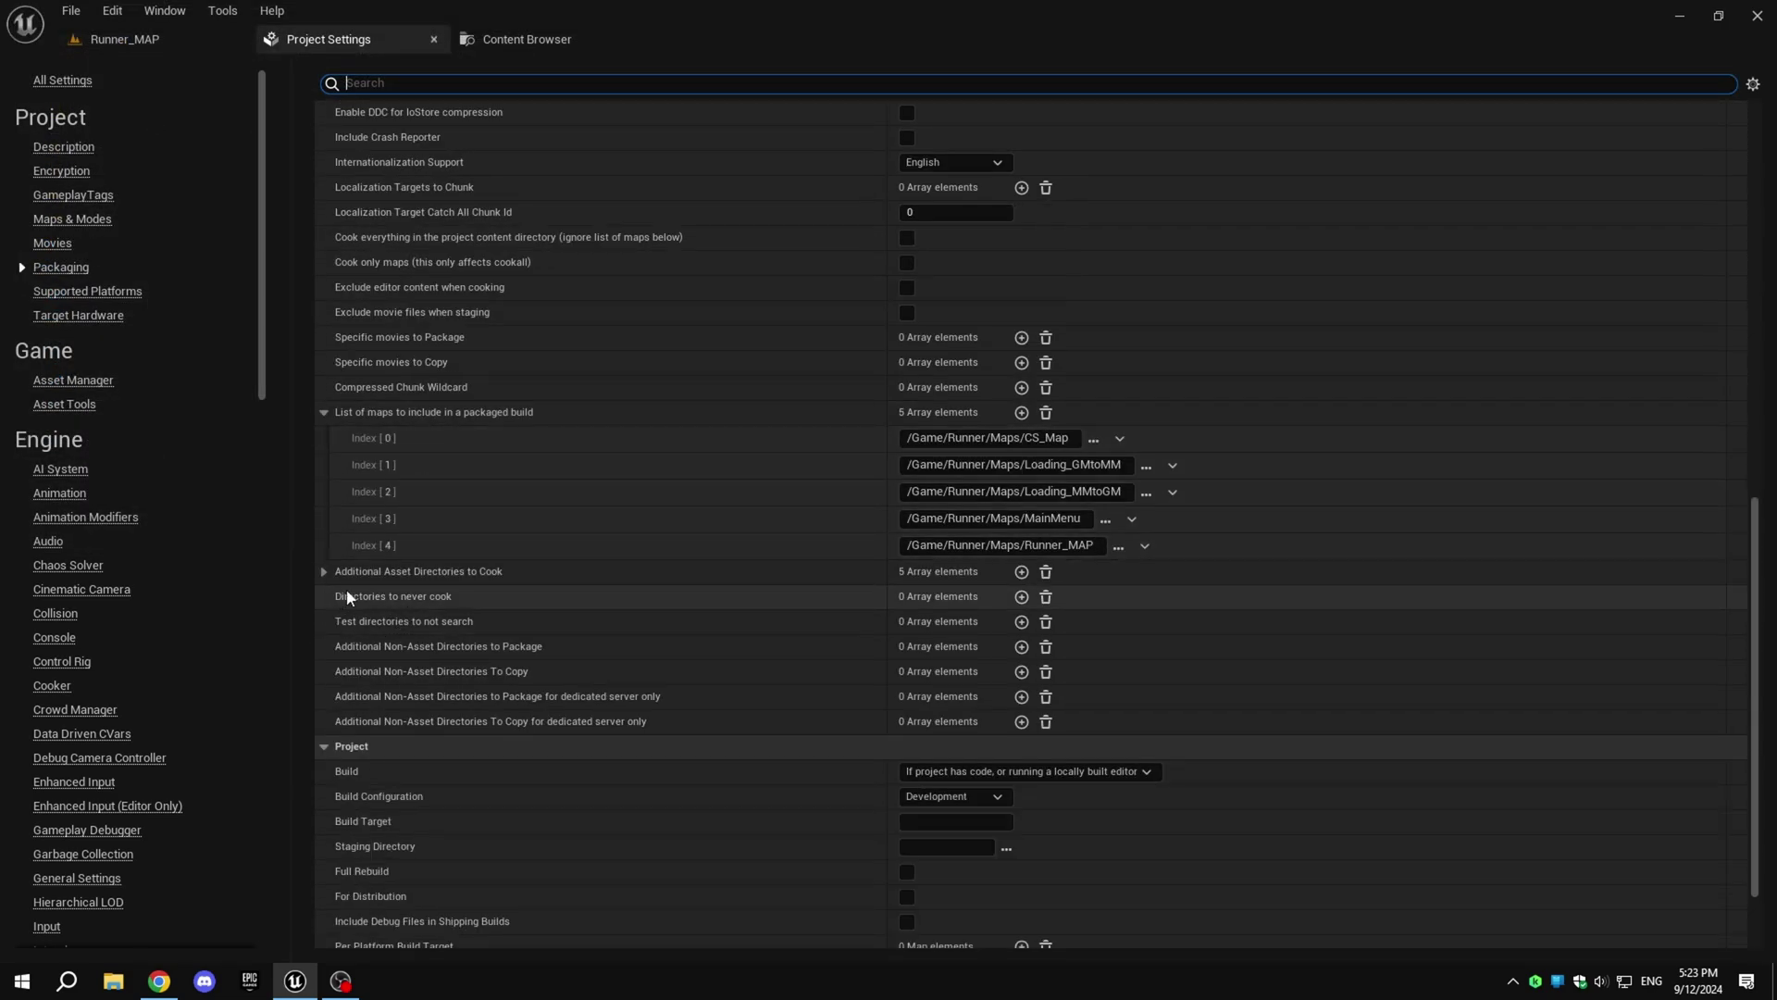
{"action": "left_click", "coordinate": [1022, 598]}
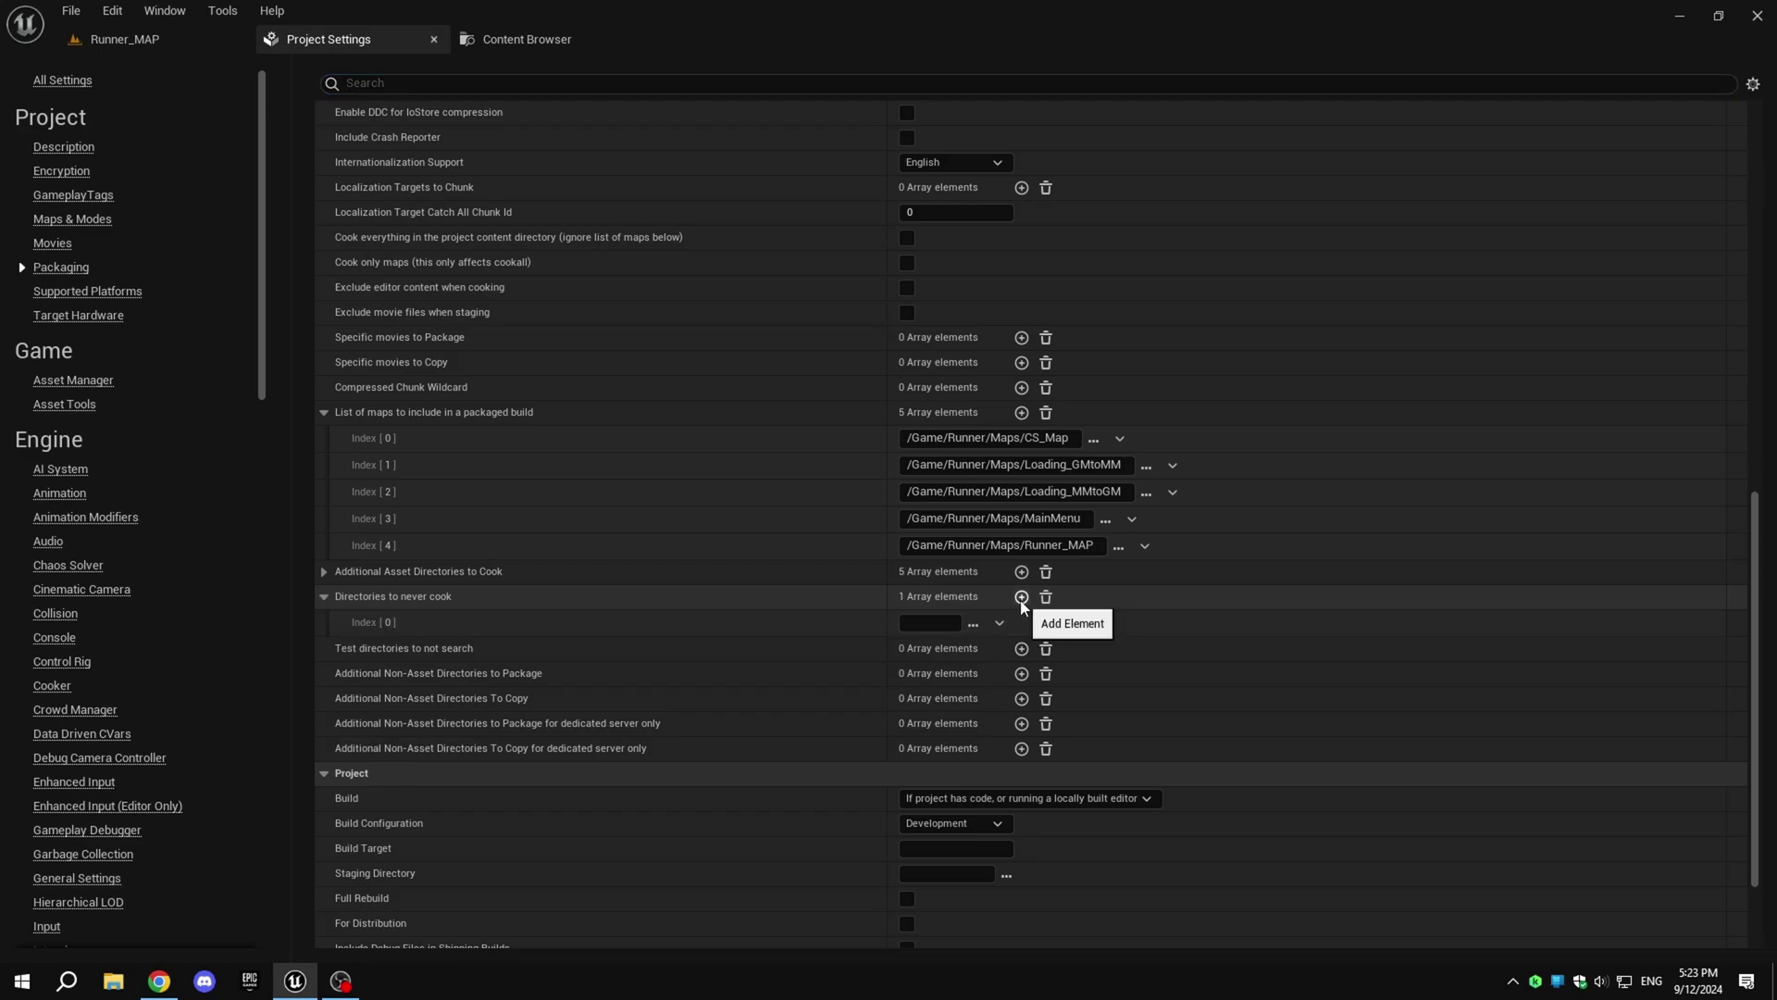
{"action": "left_click", "coordinate": [969, 623]}
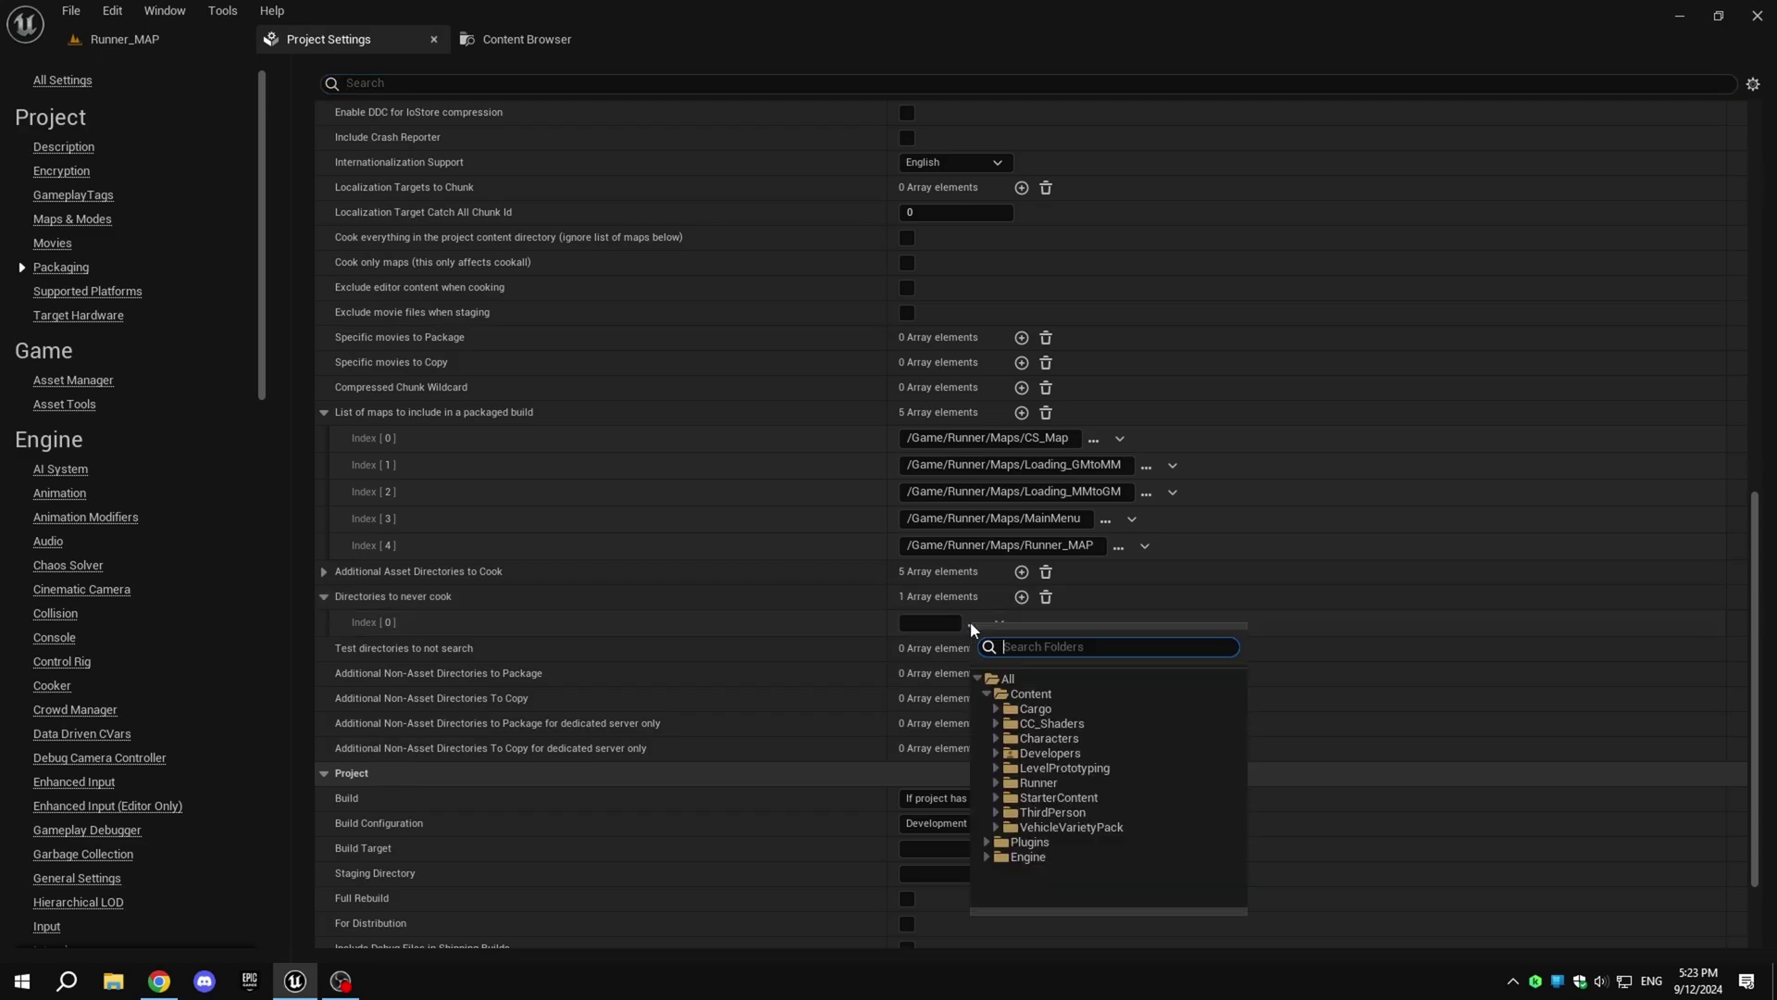
{"action": "left_click", "coordinate": [1035, 823]}
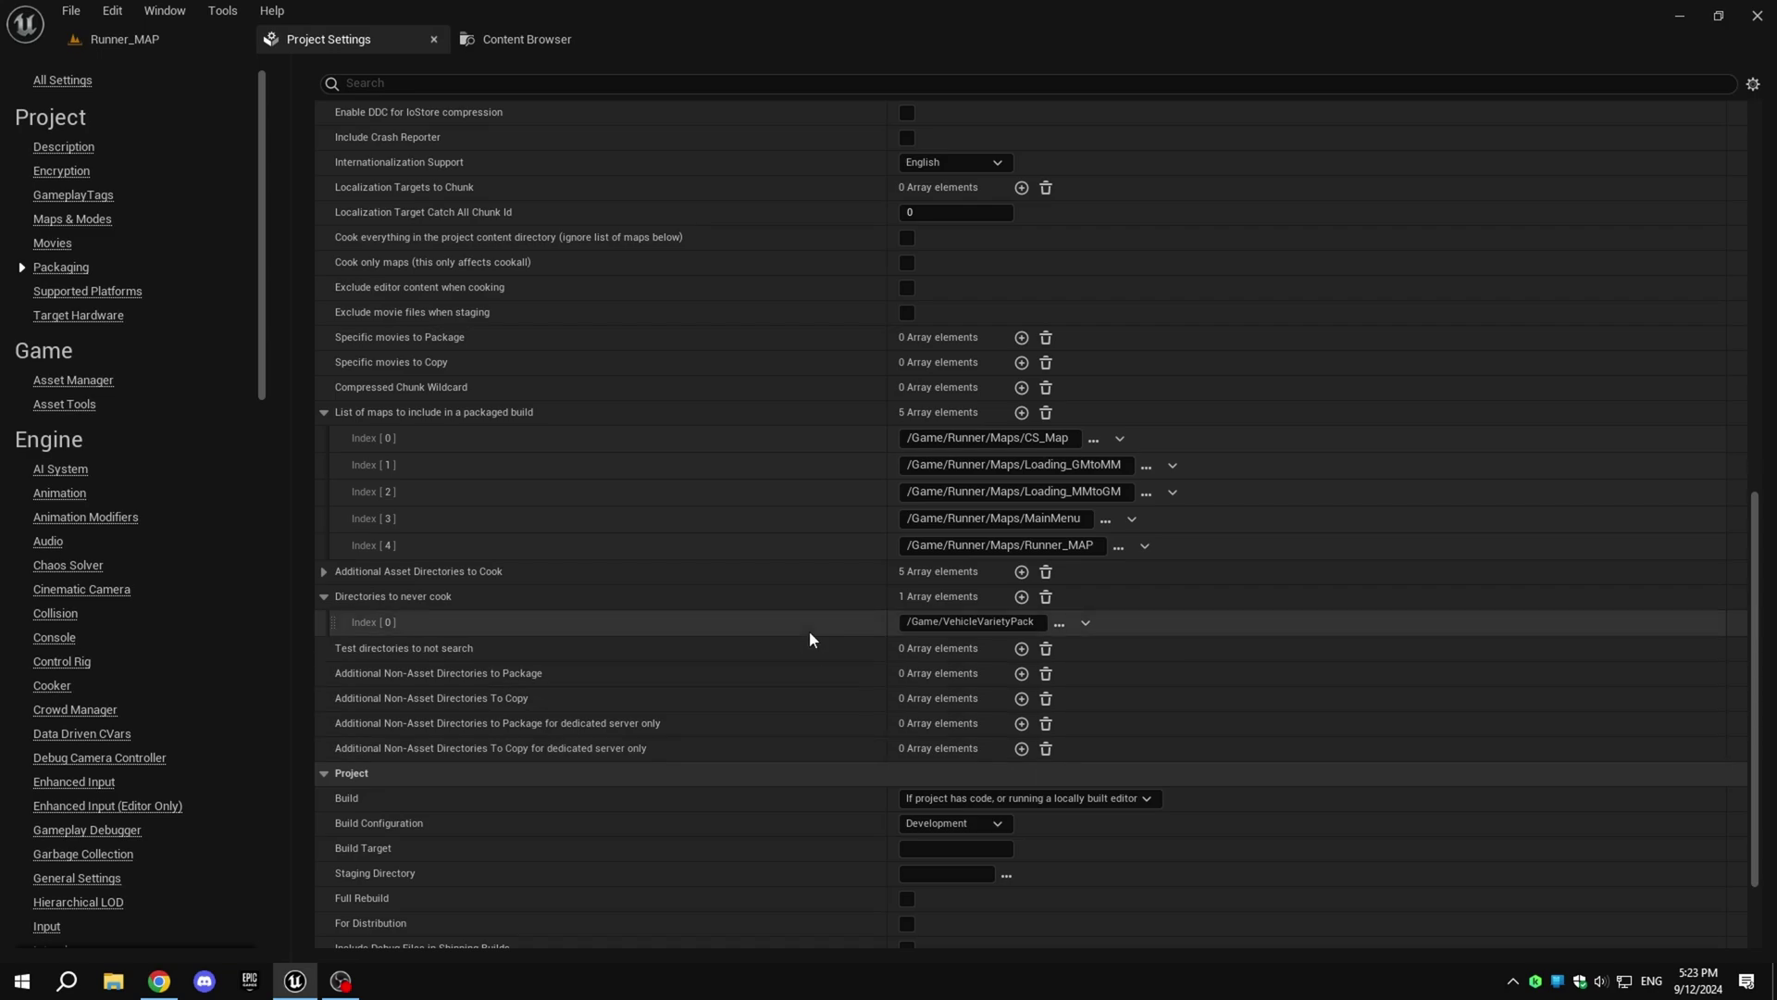
Step: Set the packaging Build Configuration to Shipping
{"action": "scroll", "coordinate": [809, 630], "scroll_direction": "down", "scroll_amount": 3}
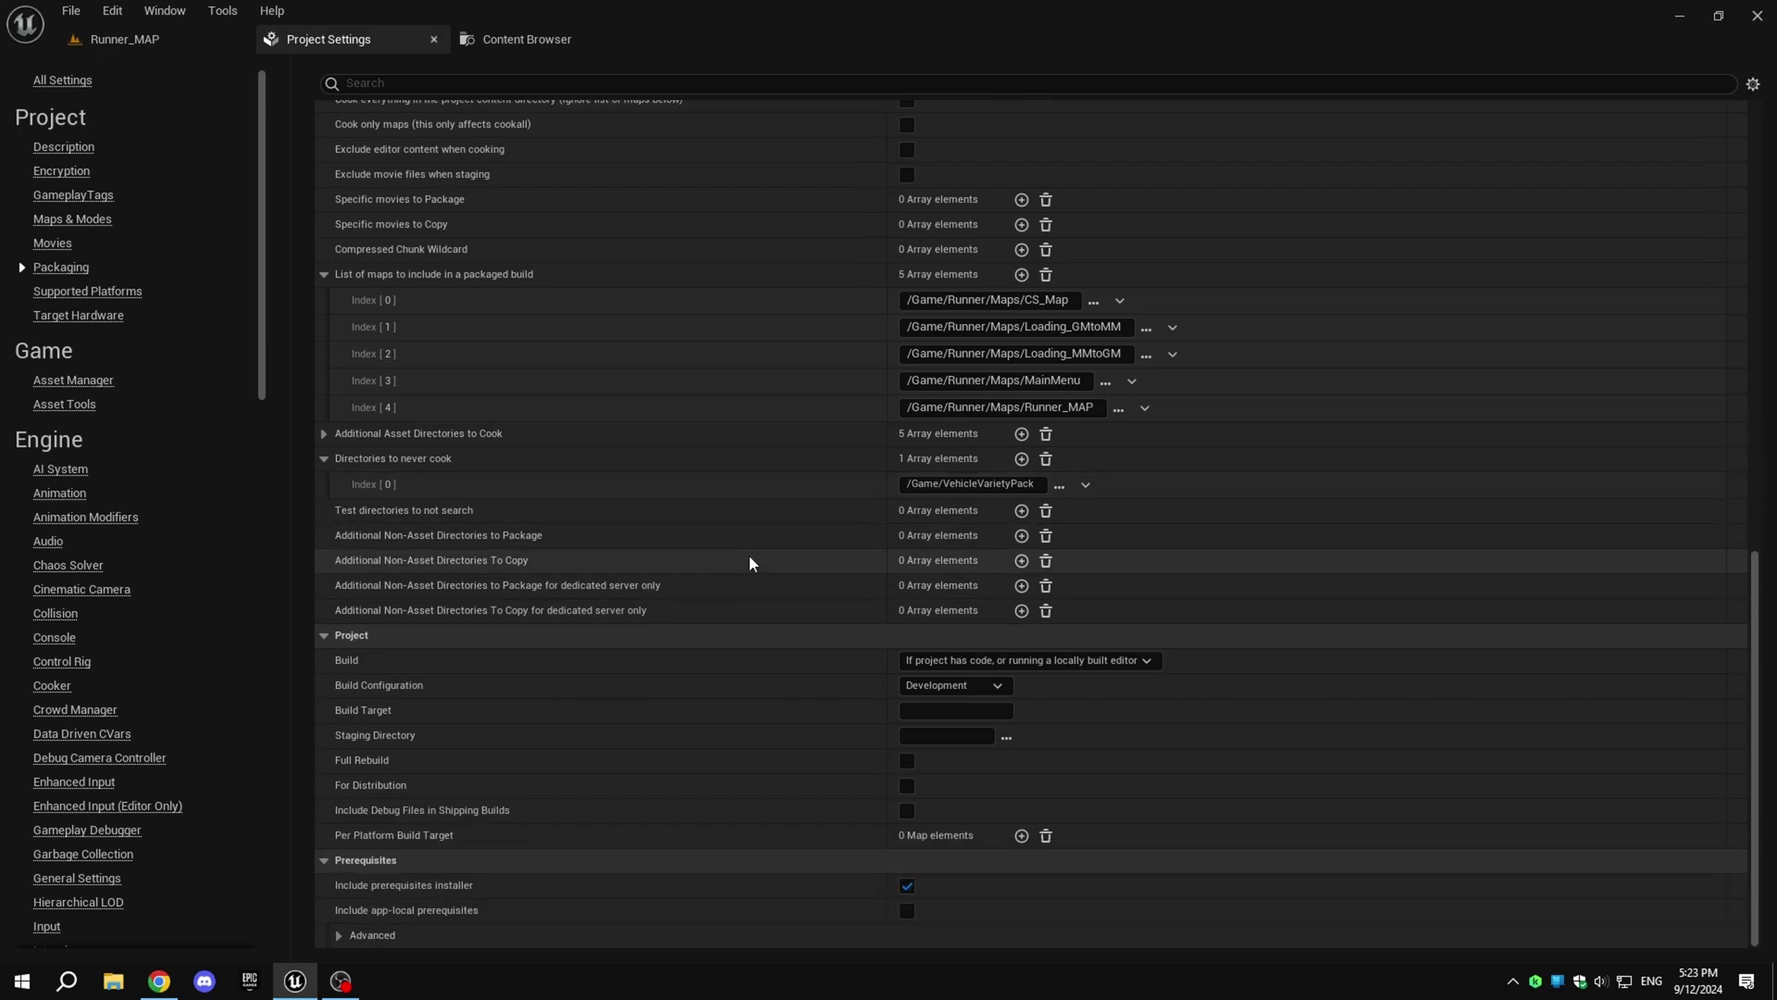
{"action": "left_click", "coordinate": [962, 685]}
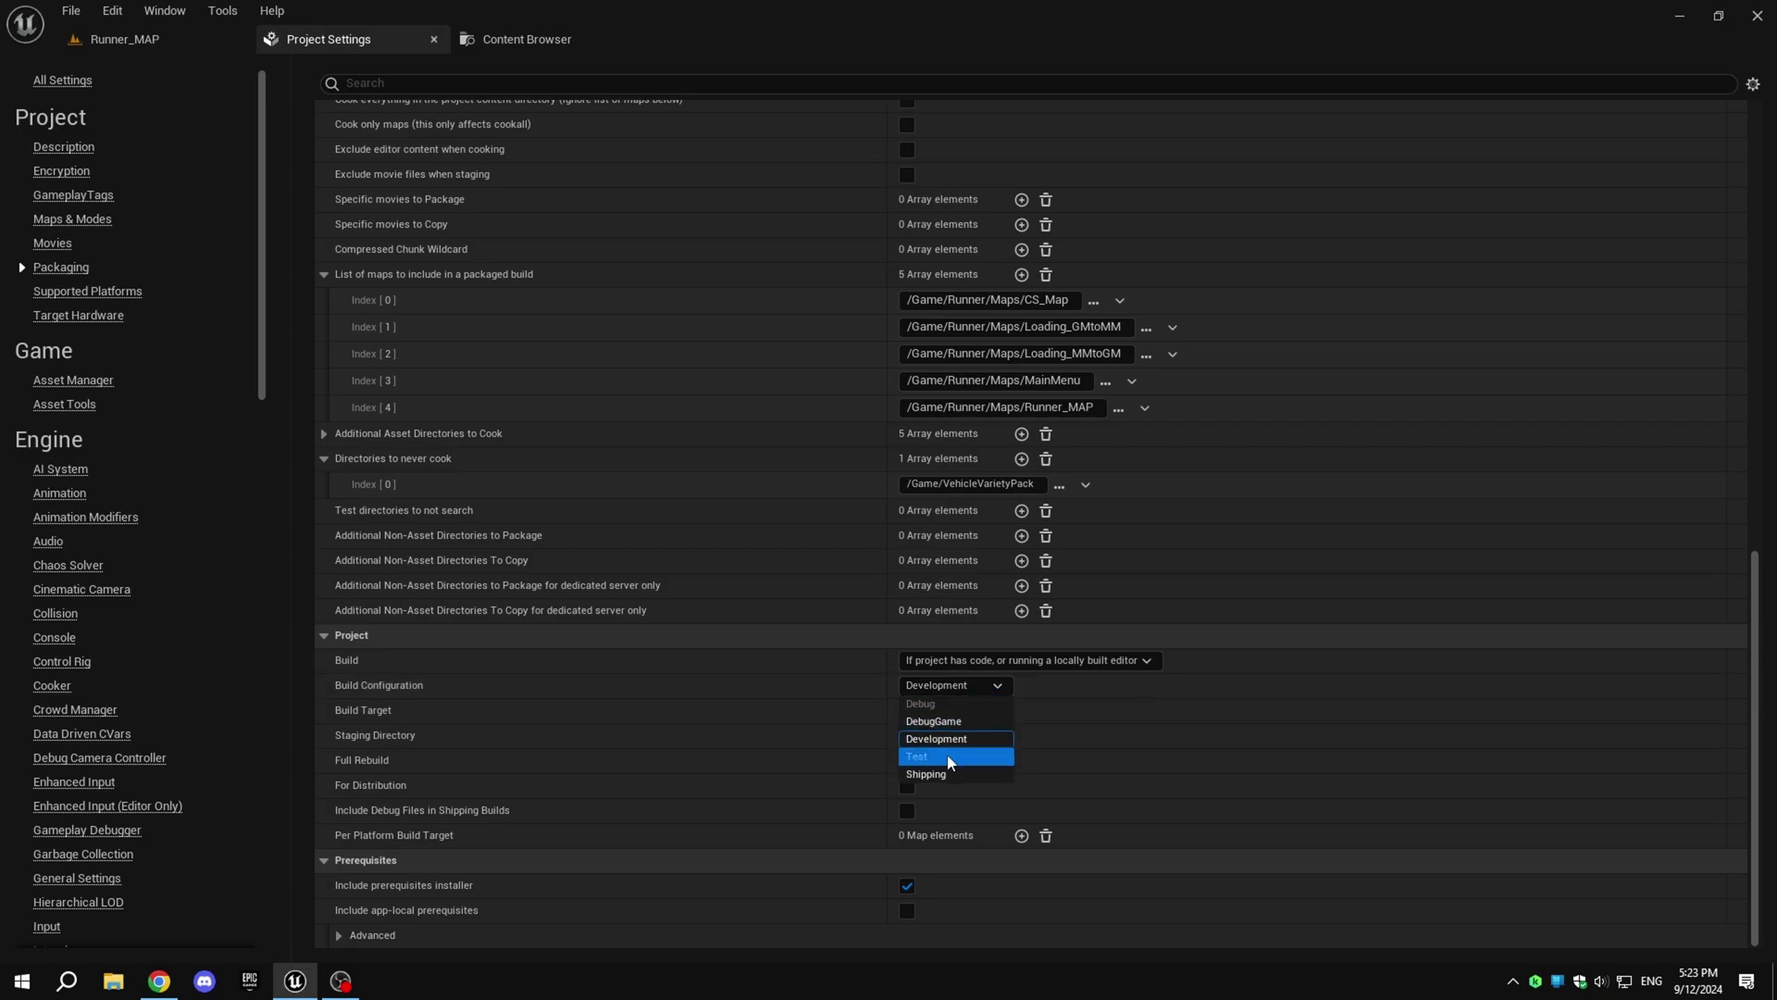
{"action": "left_click", "coordinate": [921, 774]}
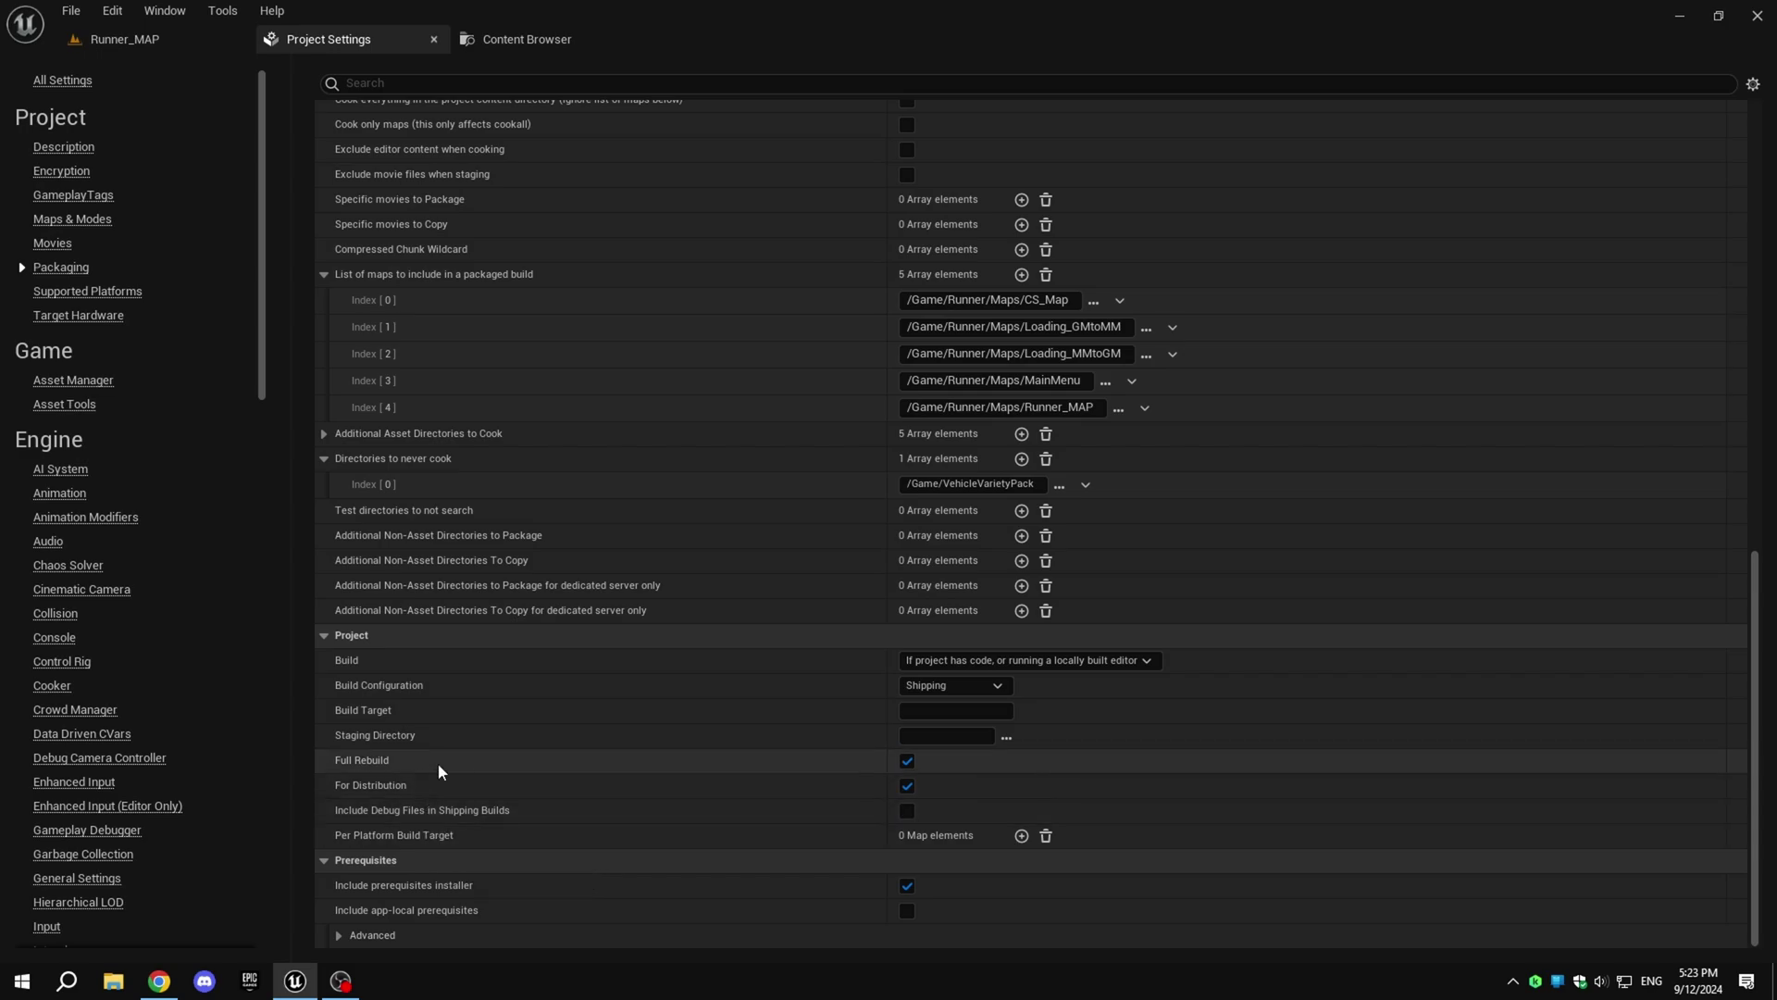
Step: Create a Builds folder in Endless Runner Projects and select it as the staging directory
{"action": "left_click", "coordinate": [1006, 737]}
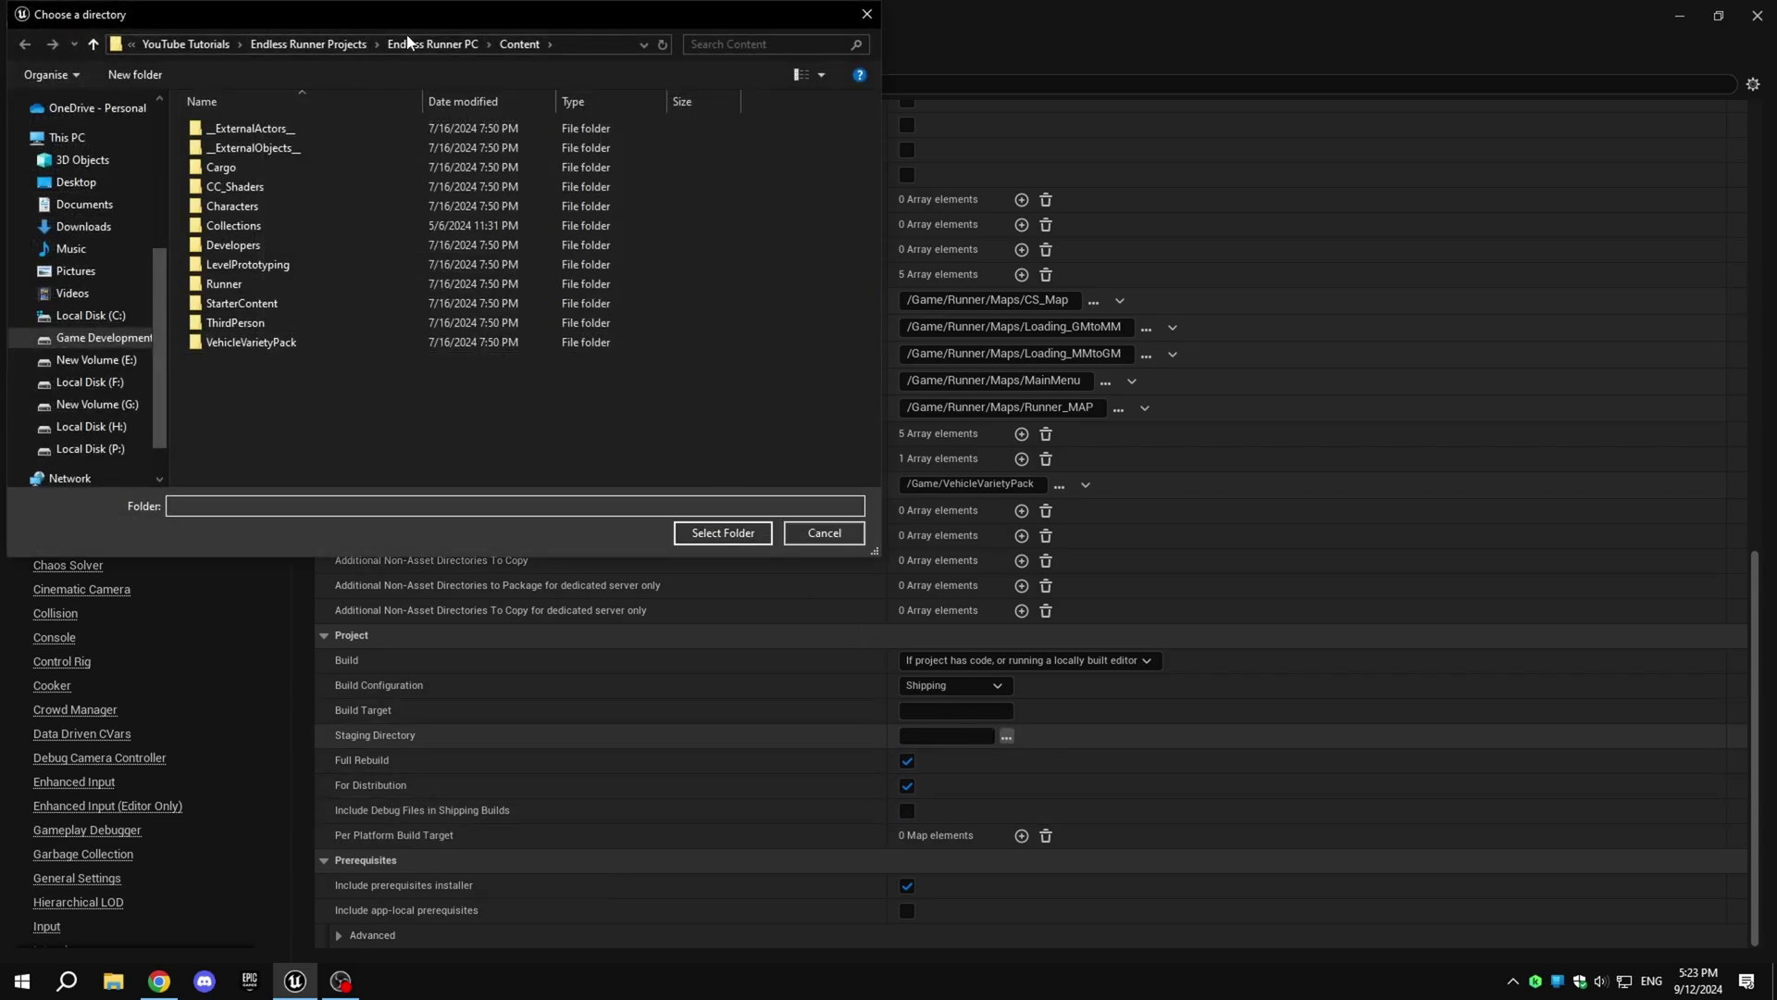
{"action": "left_click", "coordinate": [347, 46]}
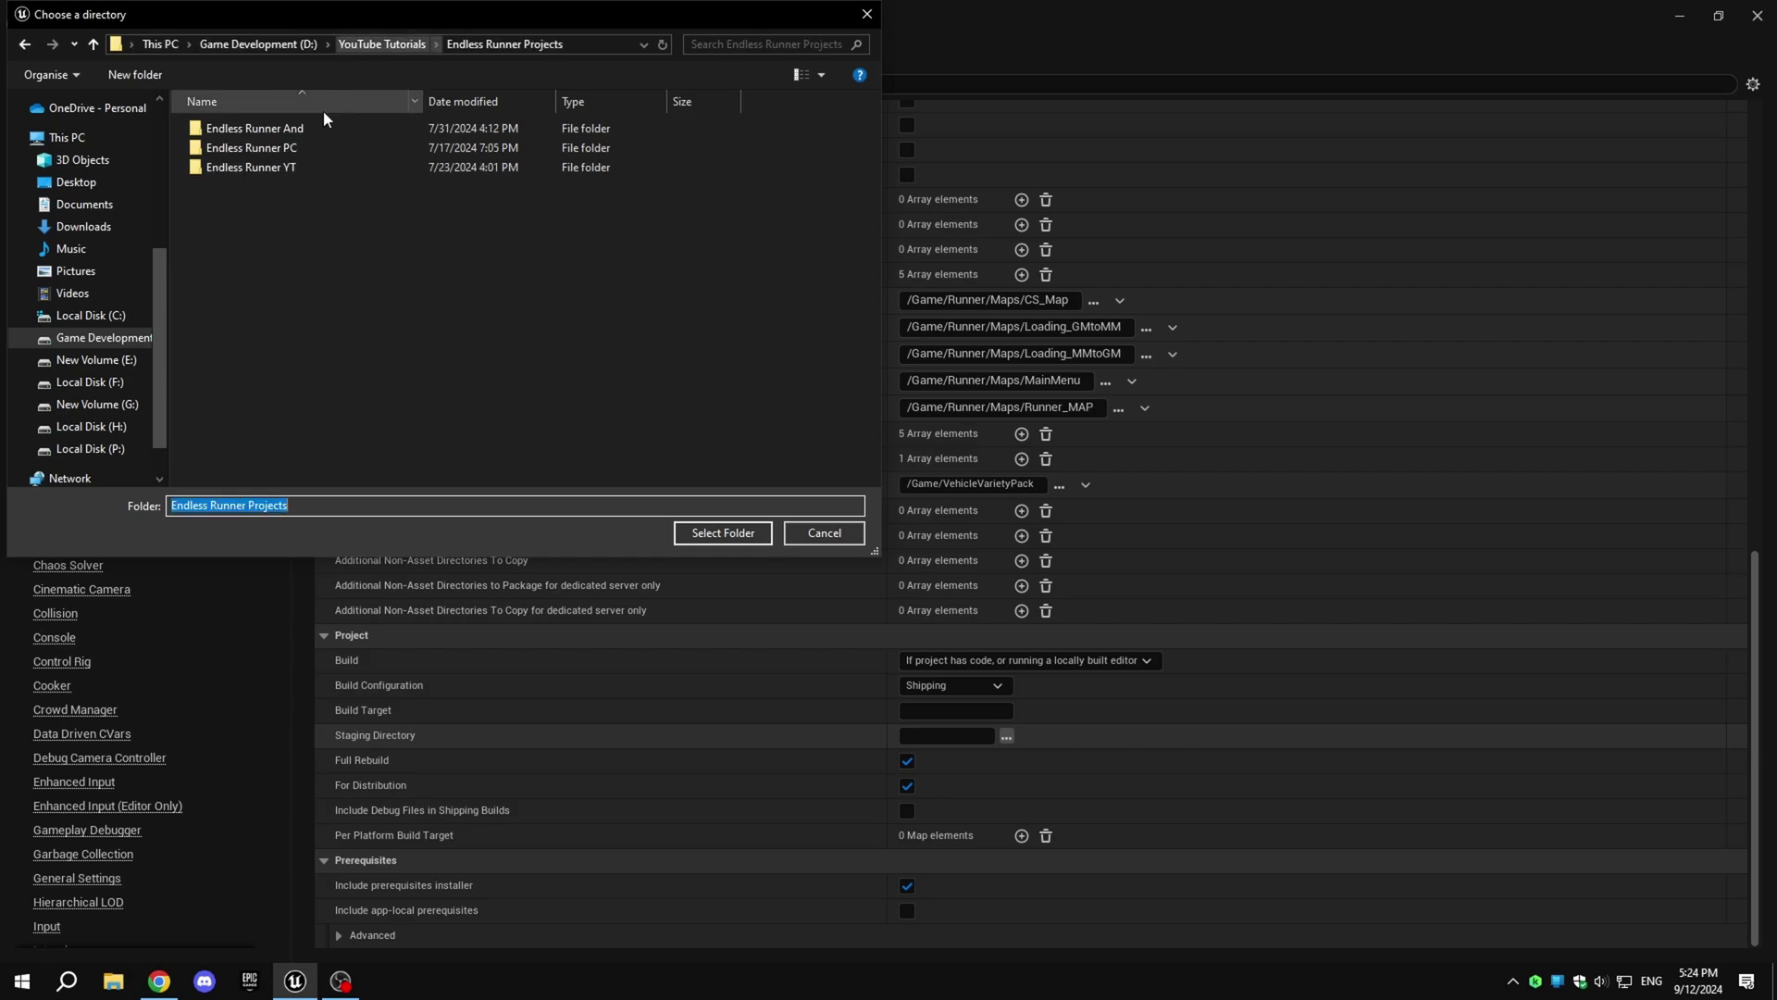
{"action": "left_click", "coordinate": [297, 282]}
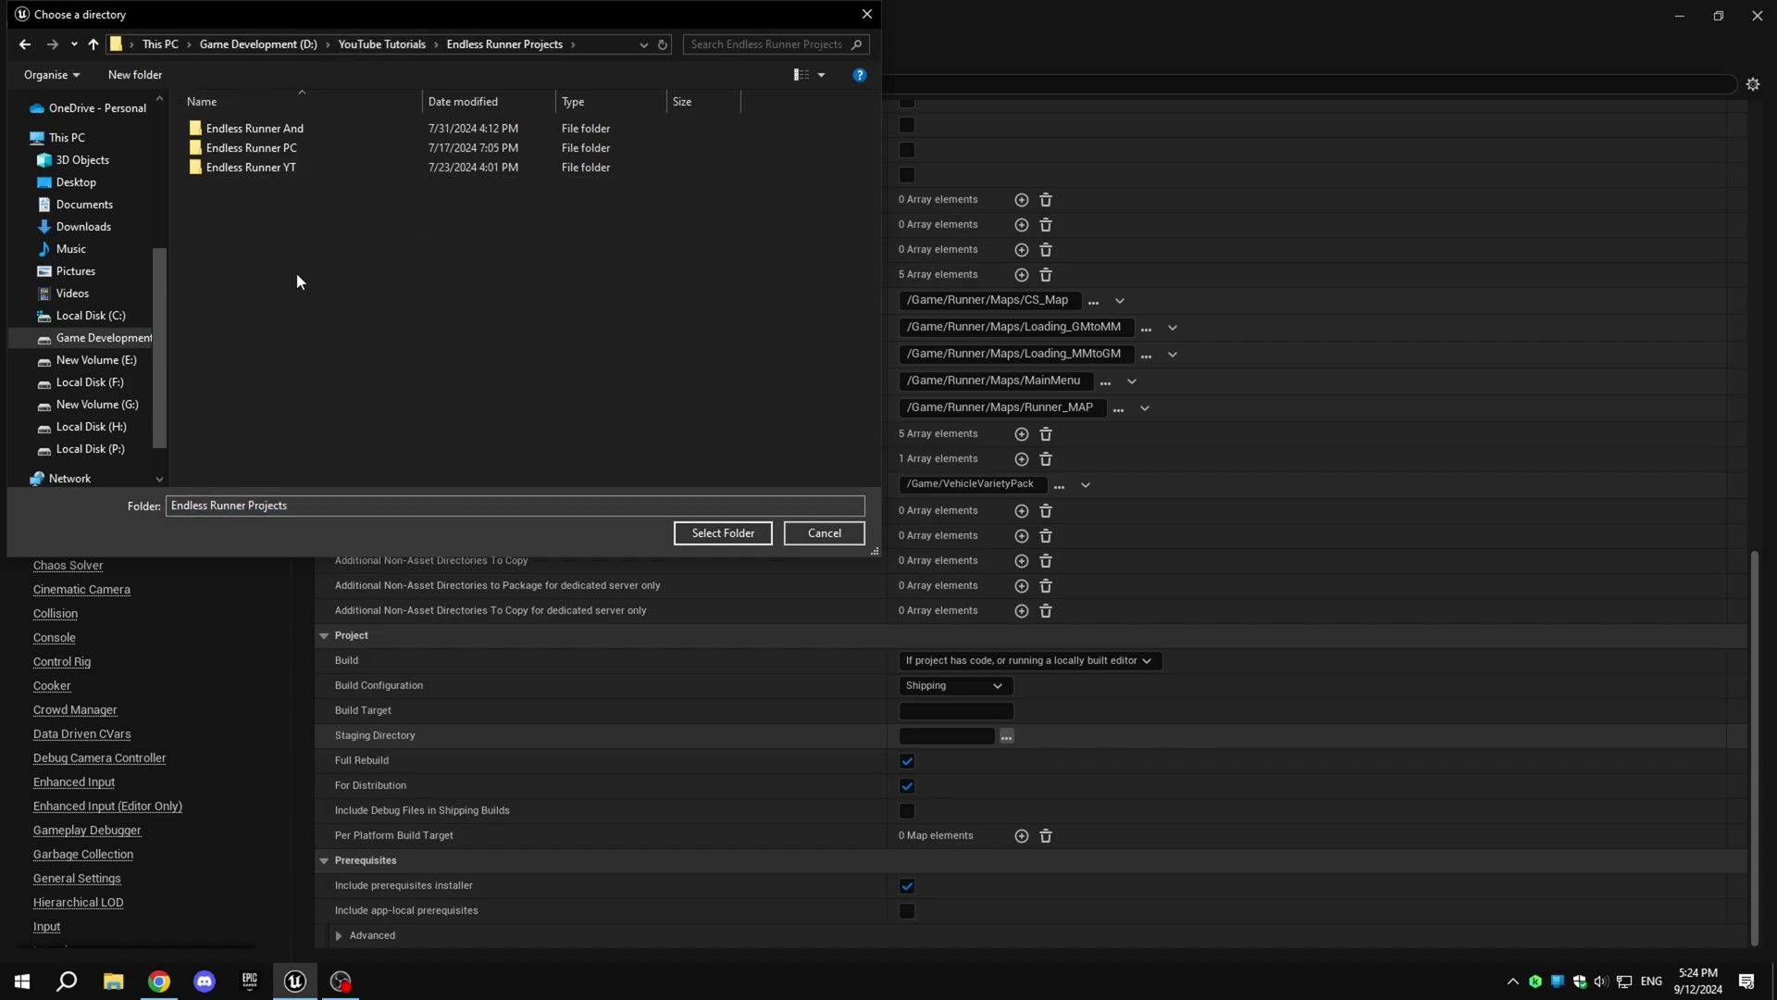
{"action": "key", "text": "ctrl+shift+n"}
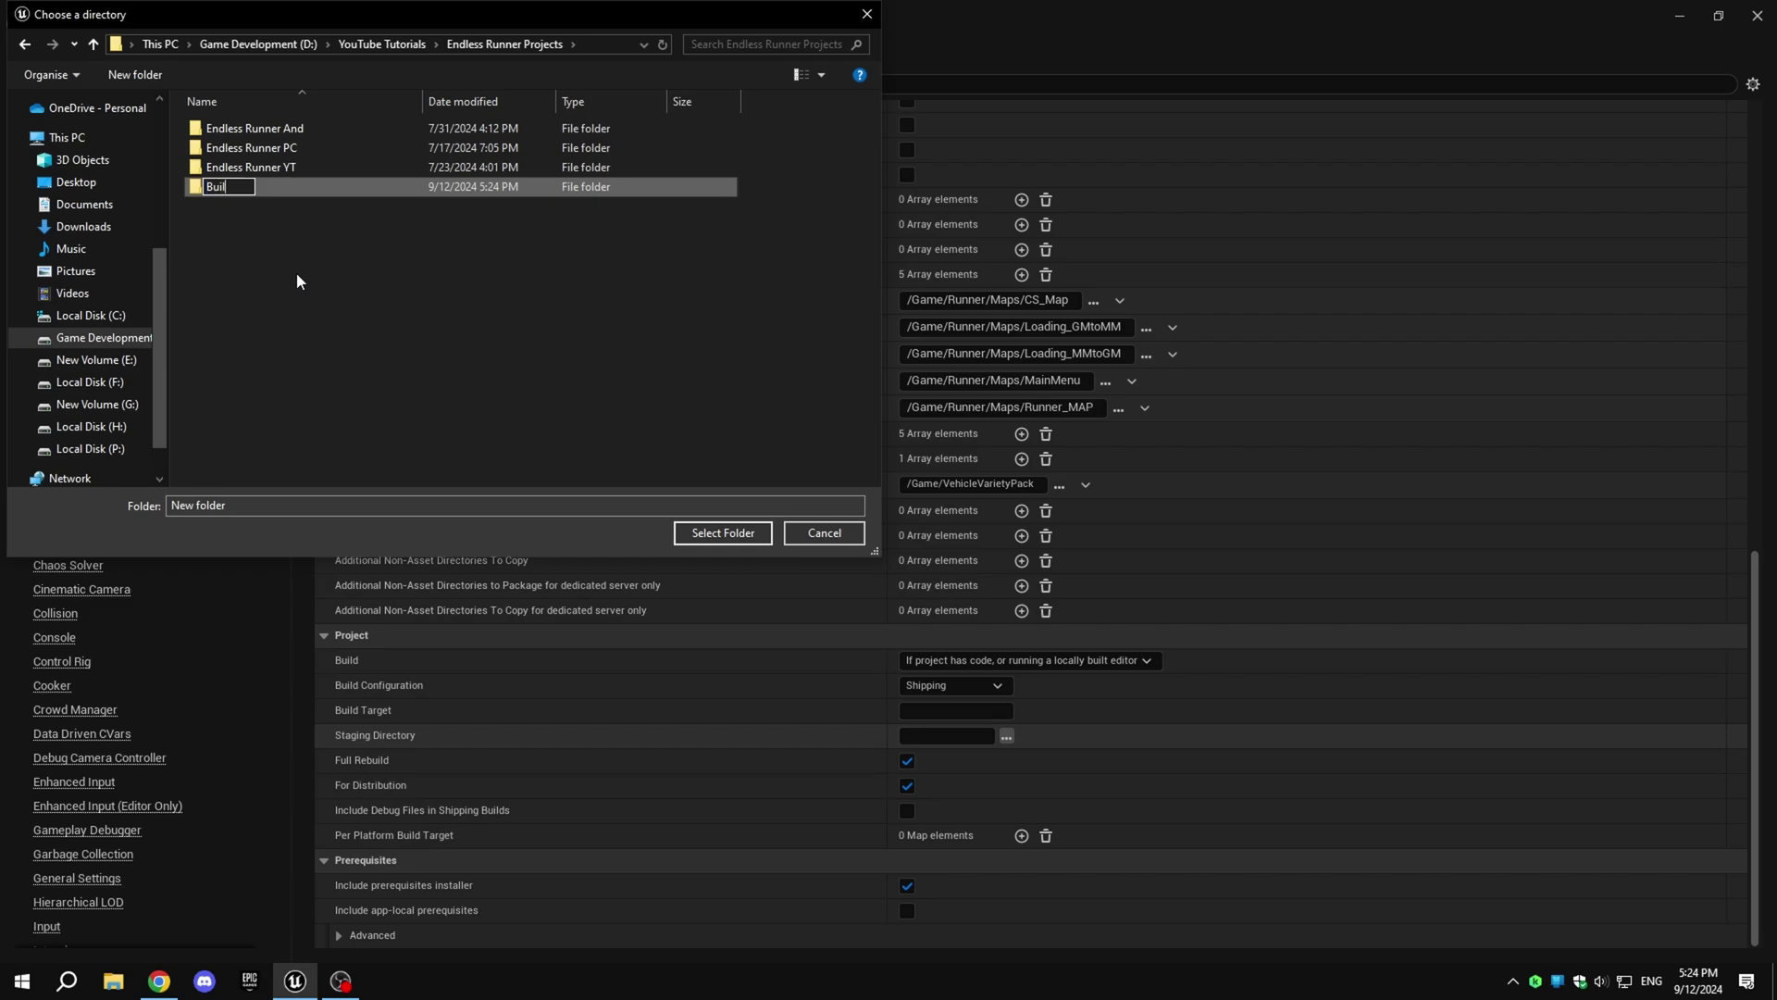
{"action": "type", "text": "Builds"}
{"action": "key", "text": "Return"}
{"action": "key", "text": "Return"}
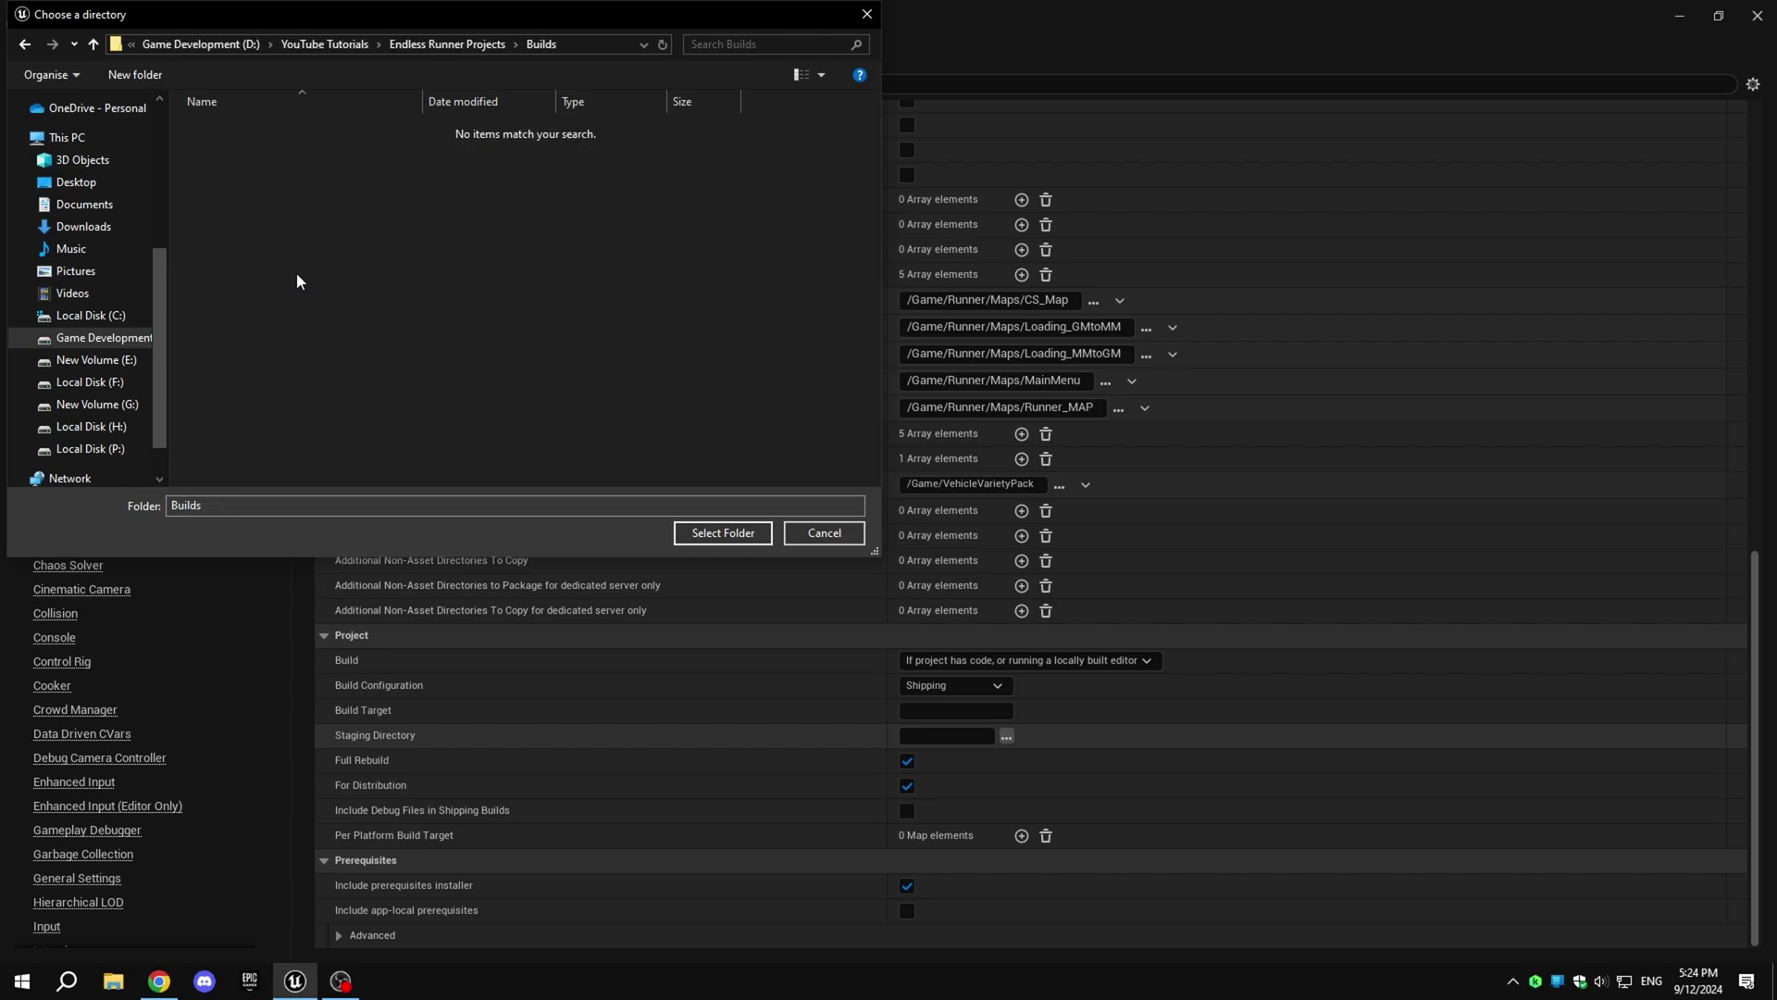
{"action": "left_click", "coordinate": [728, 542]}
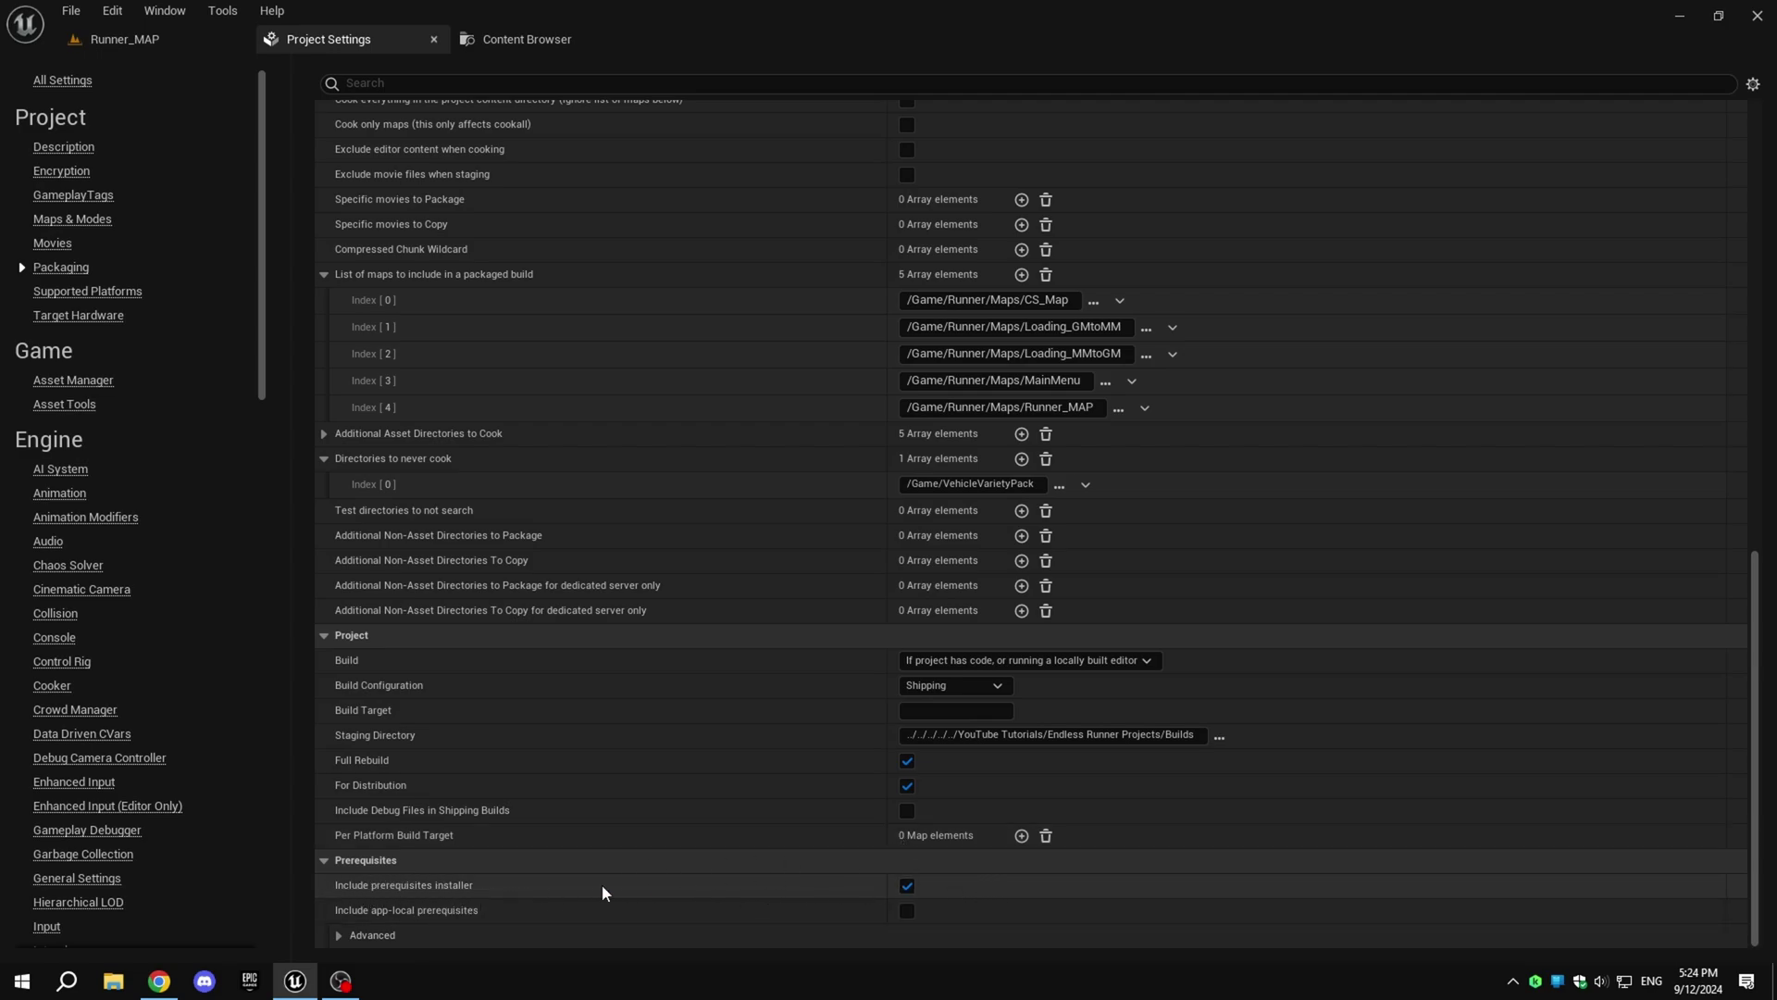
{"action": "left_click", "coordinate": [340, 933]}
{"action": "left_click", "coordinate": [339, 915]}
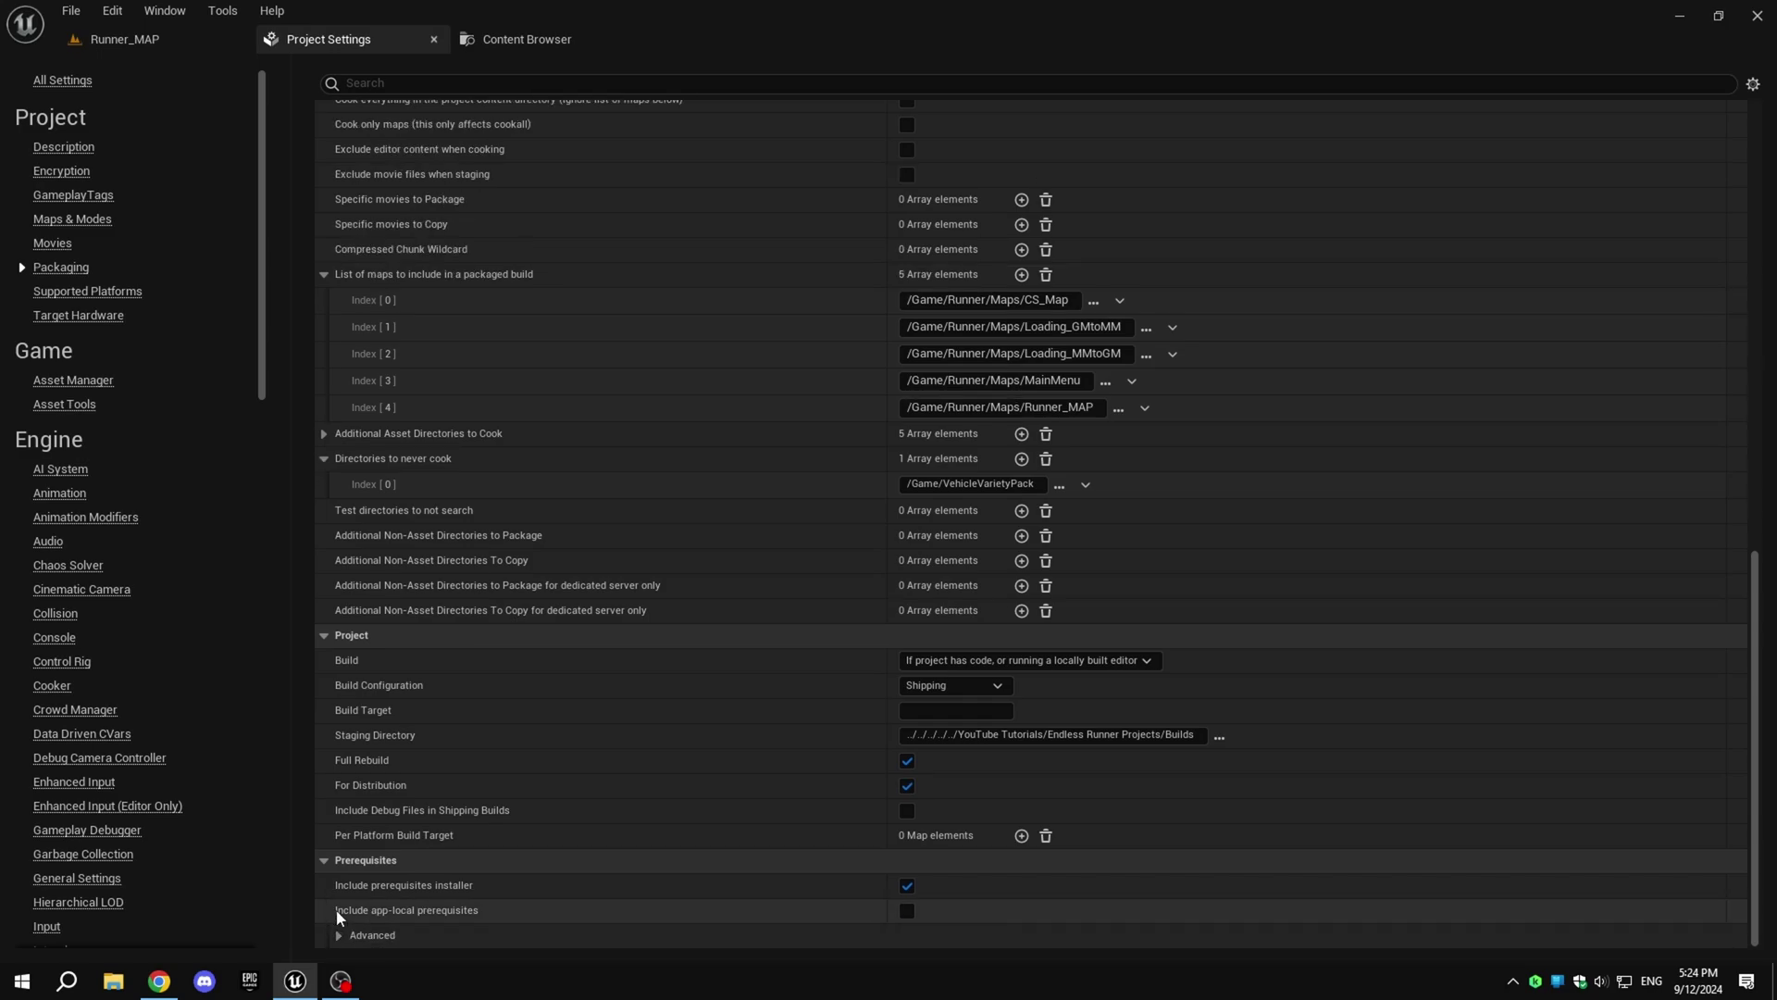
Step: Turn off Include prerequisites installer and leave Windows Default RHI on DirectX 12
{"action": "left_click", "coordinate": [908, 887]}
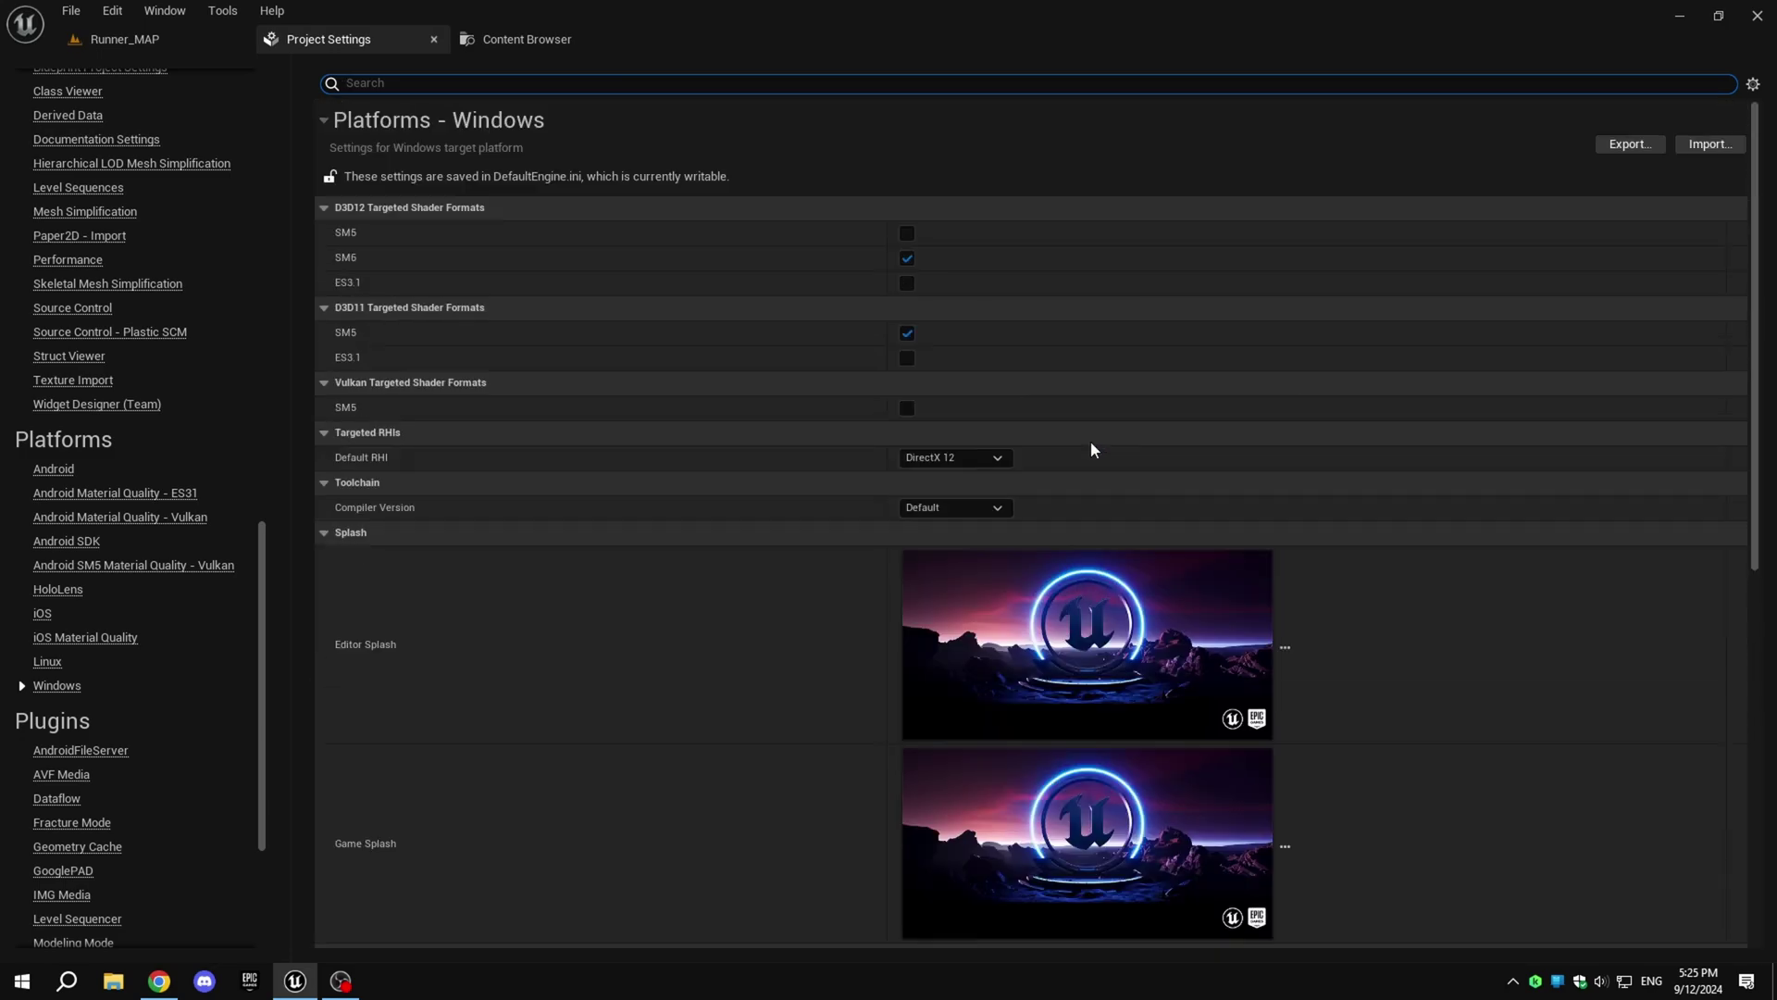
{"action": "left_click", "coordinate": [976, 457]}
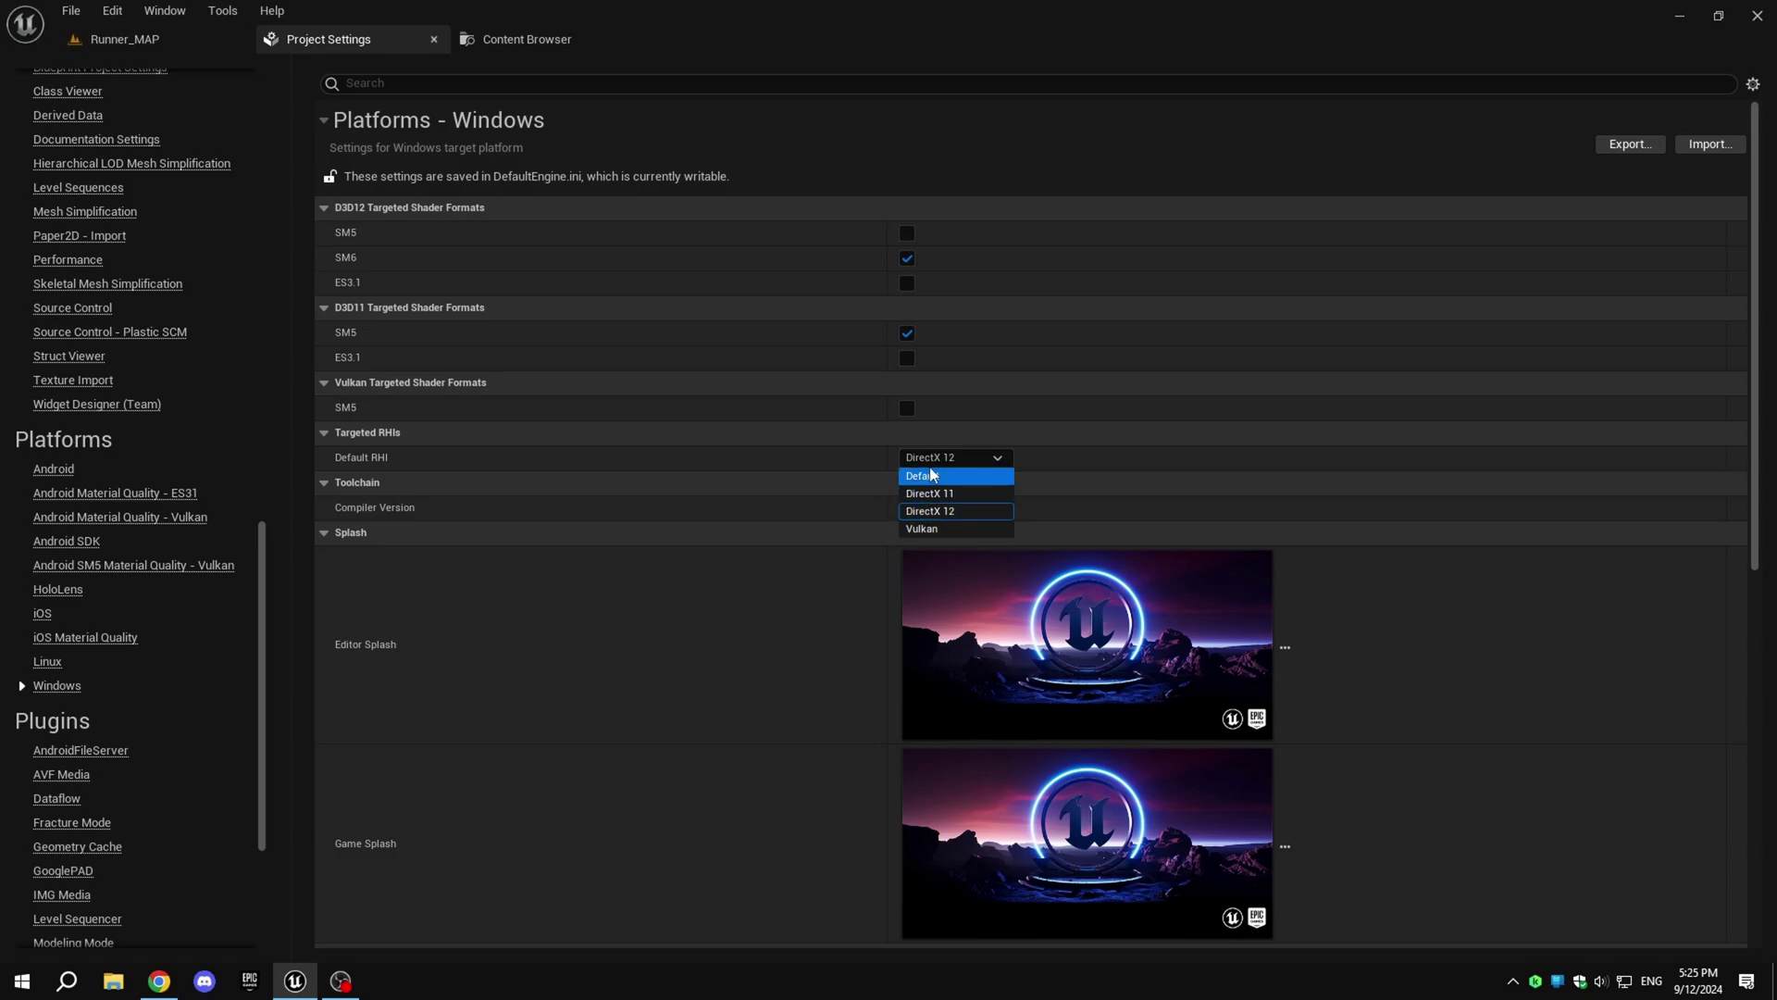
{"action": "left_click", "coordinate": [959, 457]}
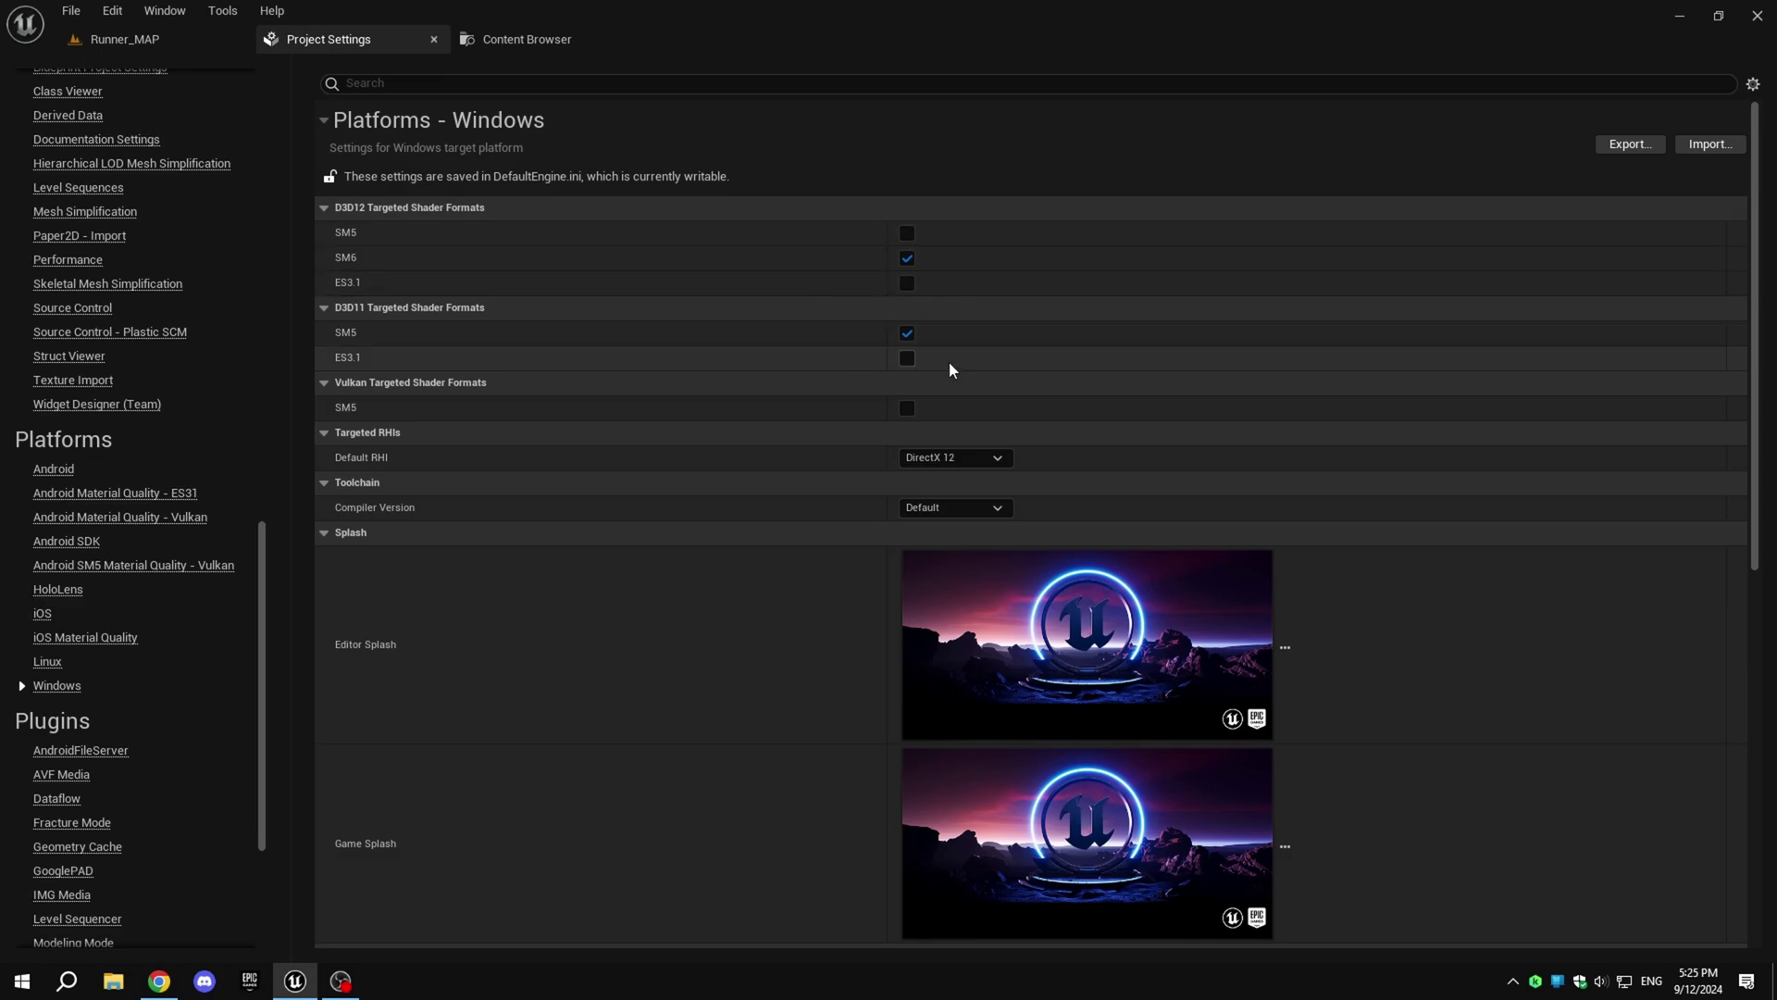
{"action": "scroll", "coordinate": [933, 331], "scroll_direction": "down", "scroll_amount": 5}
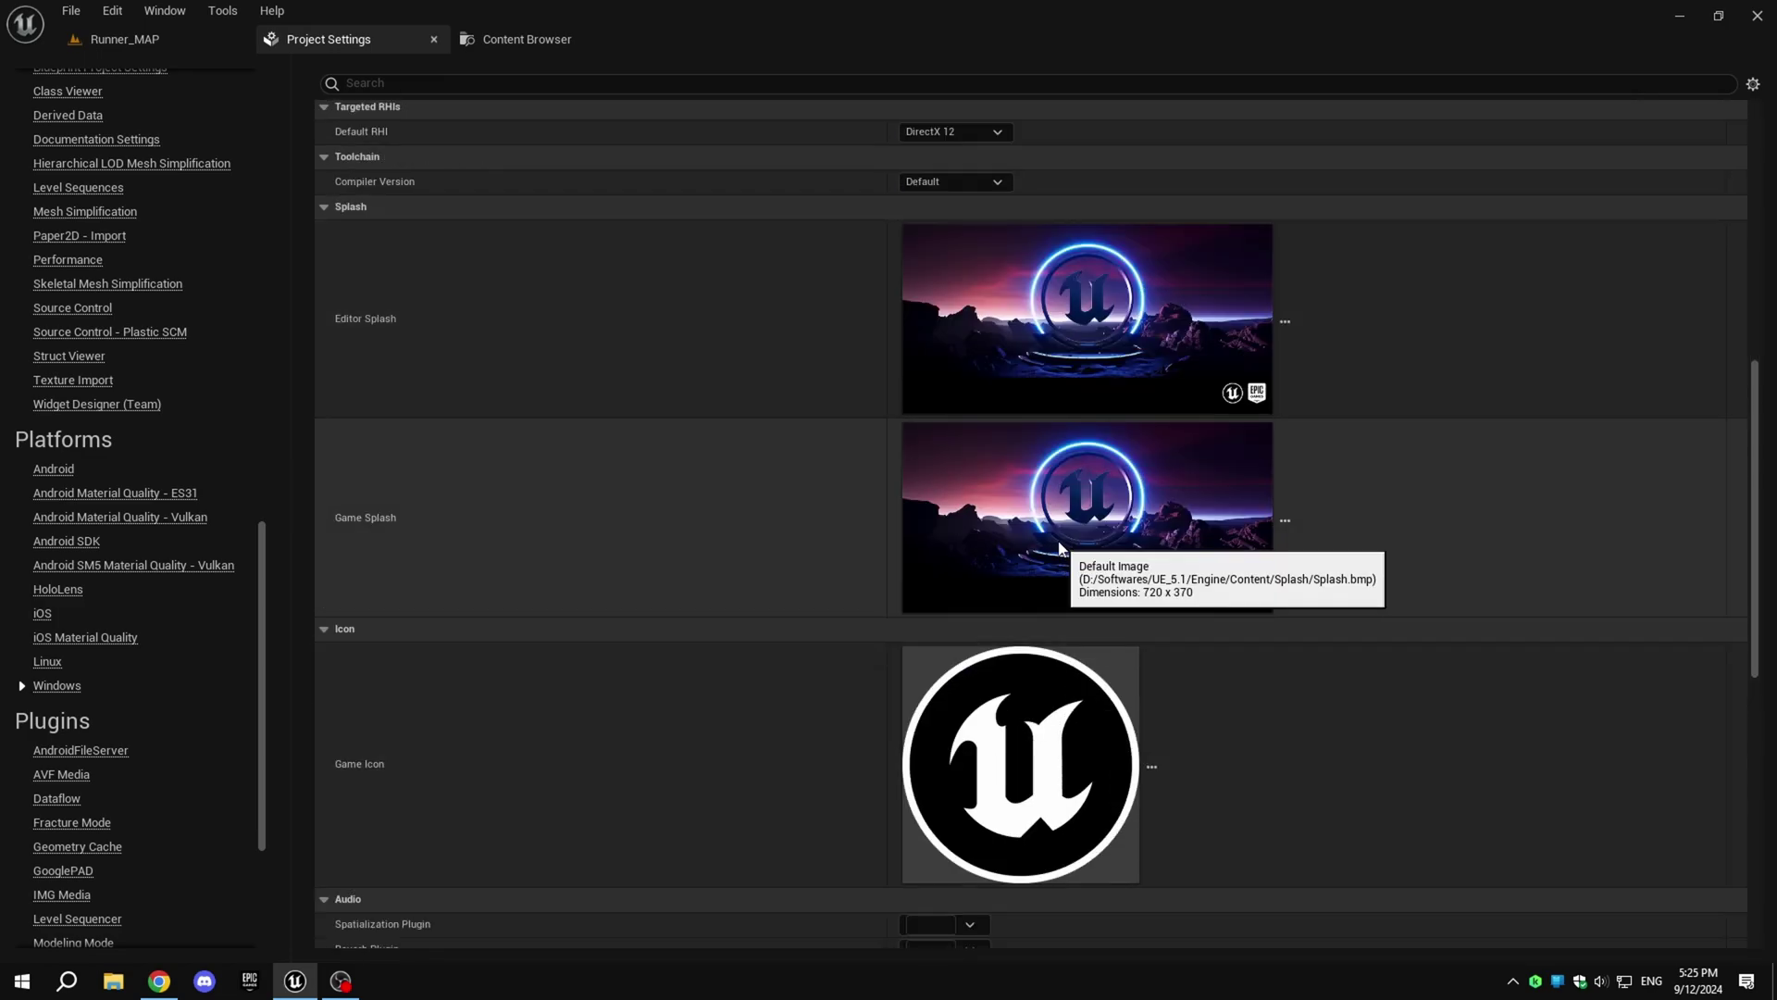
{"action": "scroll", "coordinate": [1034, 379], "scroll_direction": "down", "scroll_amount": 4}
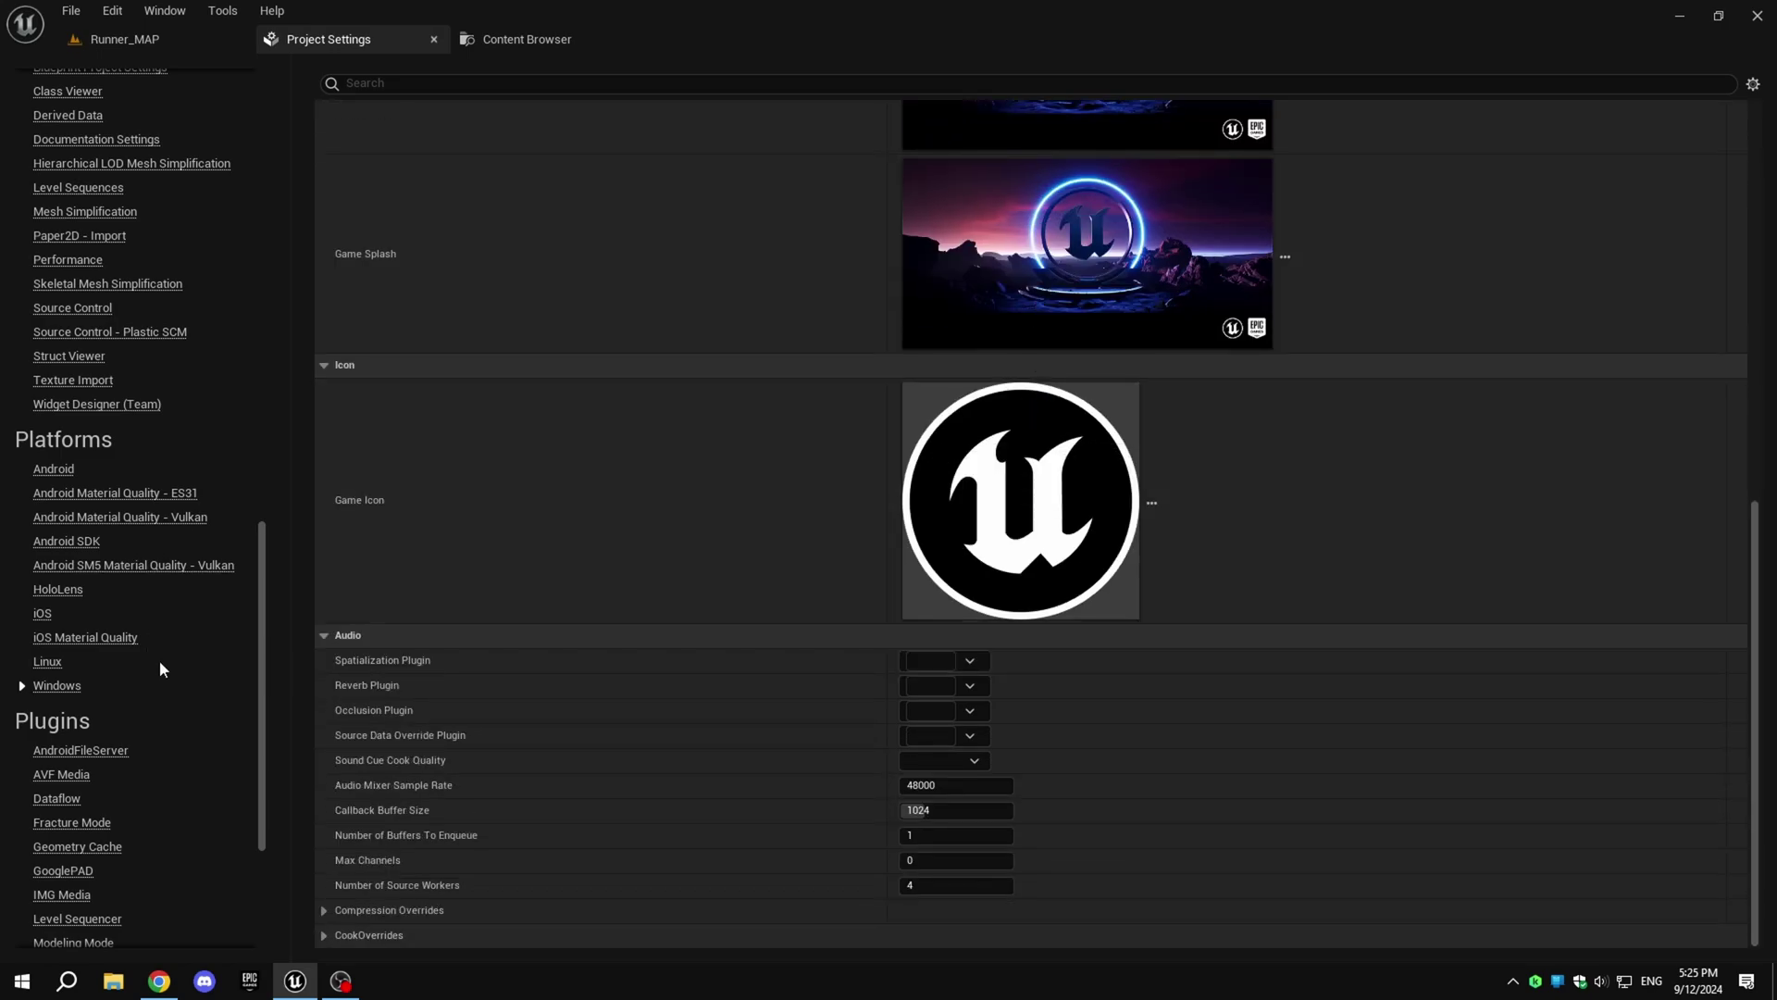
{"action": "scroll", "coordinate": [177, 661], "scroll_direction": "up", "scroll_amount": 15}
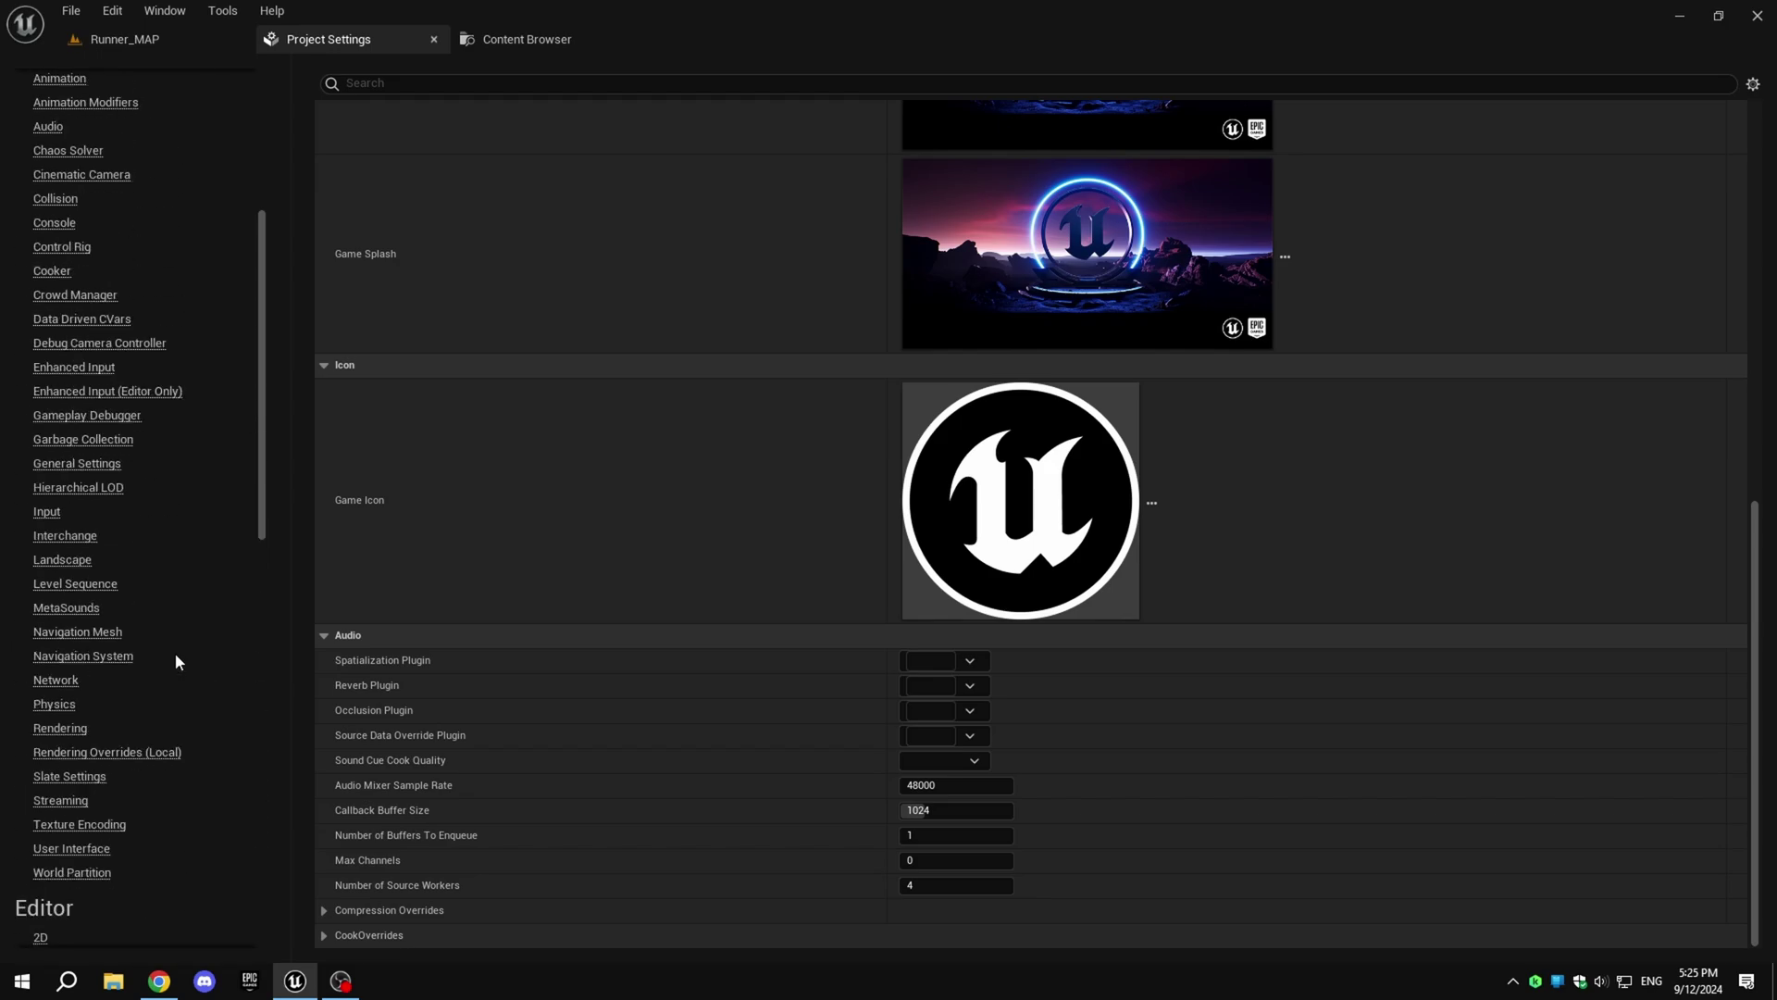
{"action": "scroll", "coordinate": [175, 661], "scroll_direction": "up", "scroll_amount": 2}
Step: From Runner_MAP, package the project for Windows into the Builds folder
{"action": "left_click", "coordinate": [152, 39]}
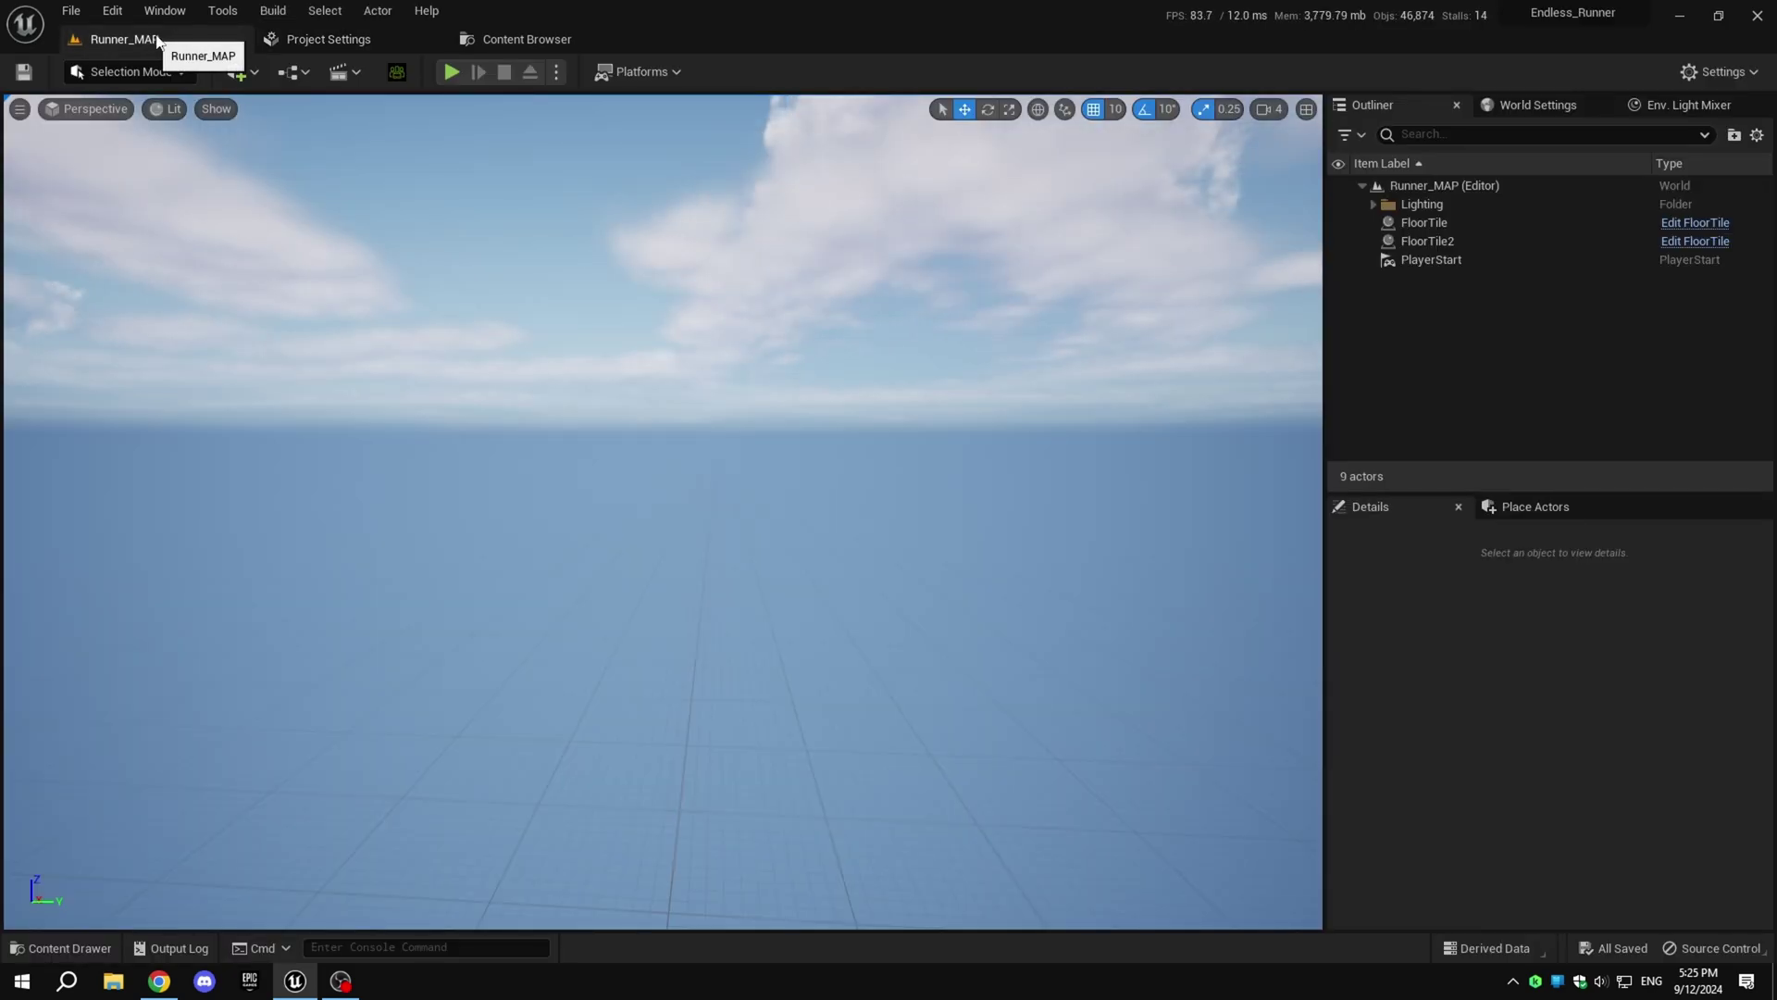
{"action": "left_click", "coordinate": [662, 78]}
{"action": "mouse_move", "coordinate": [700, 188]}
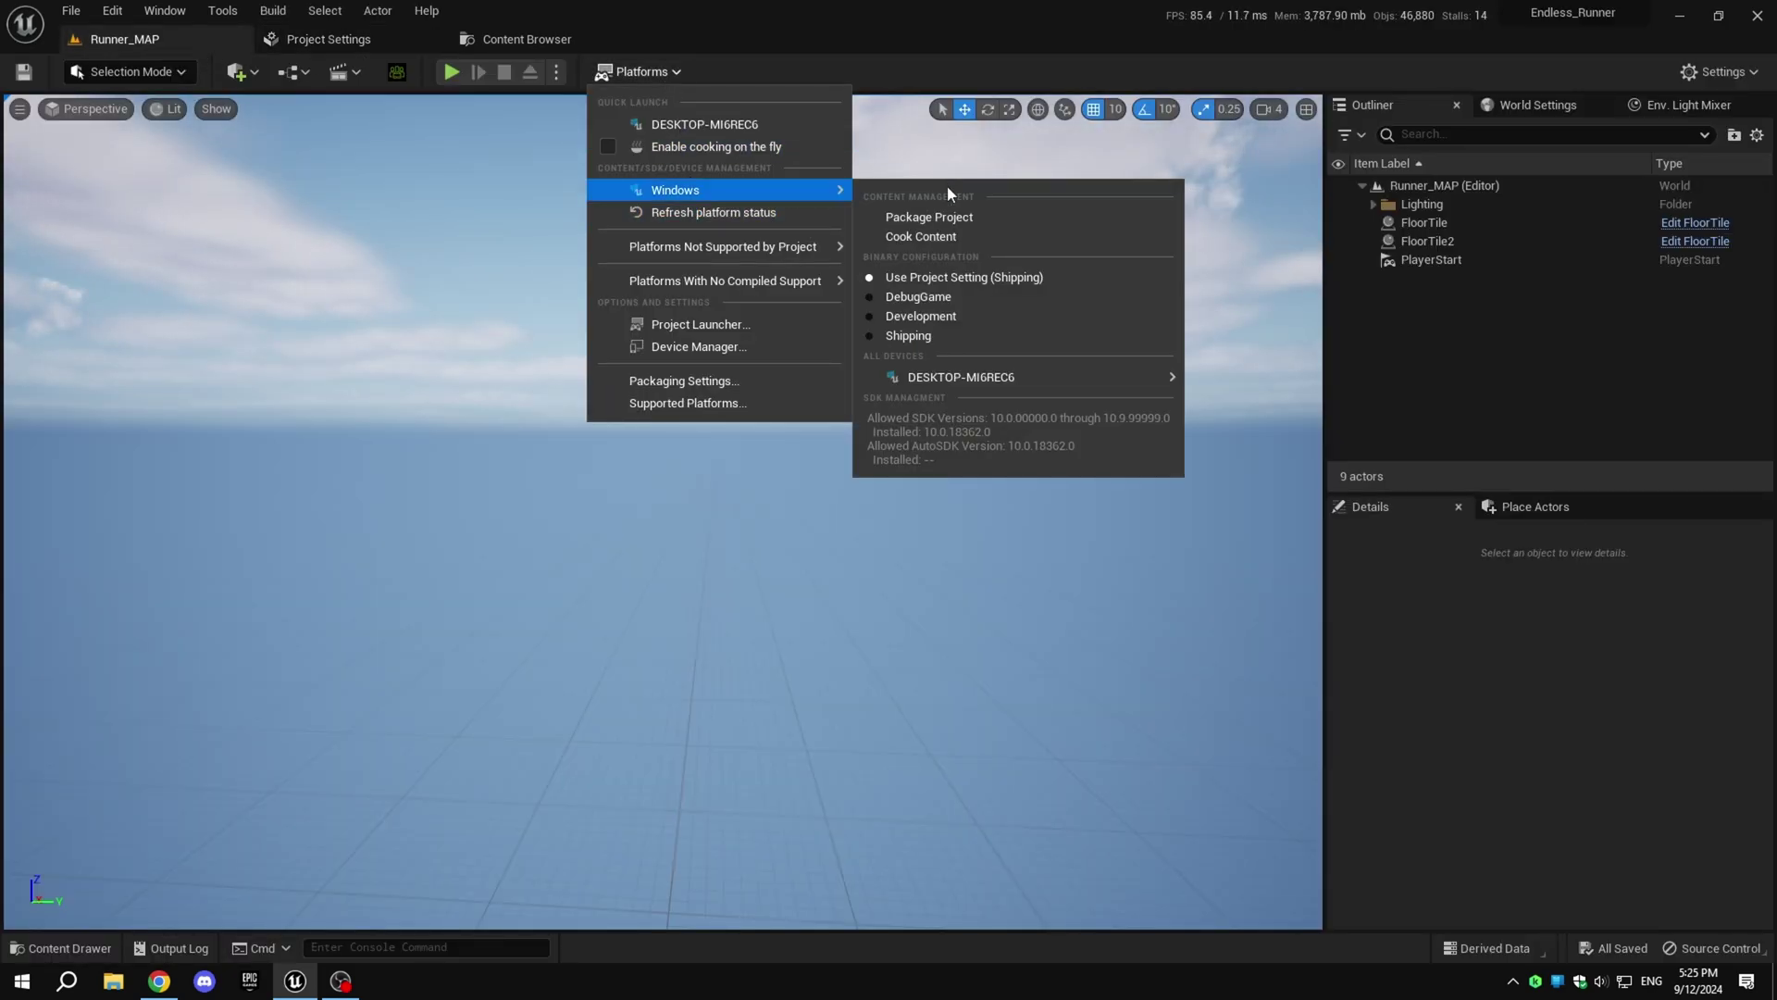
{"action": "left_click", "coordinate": [953, 216]}
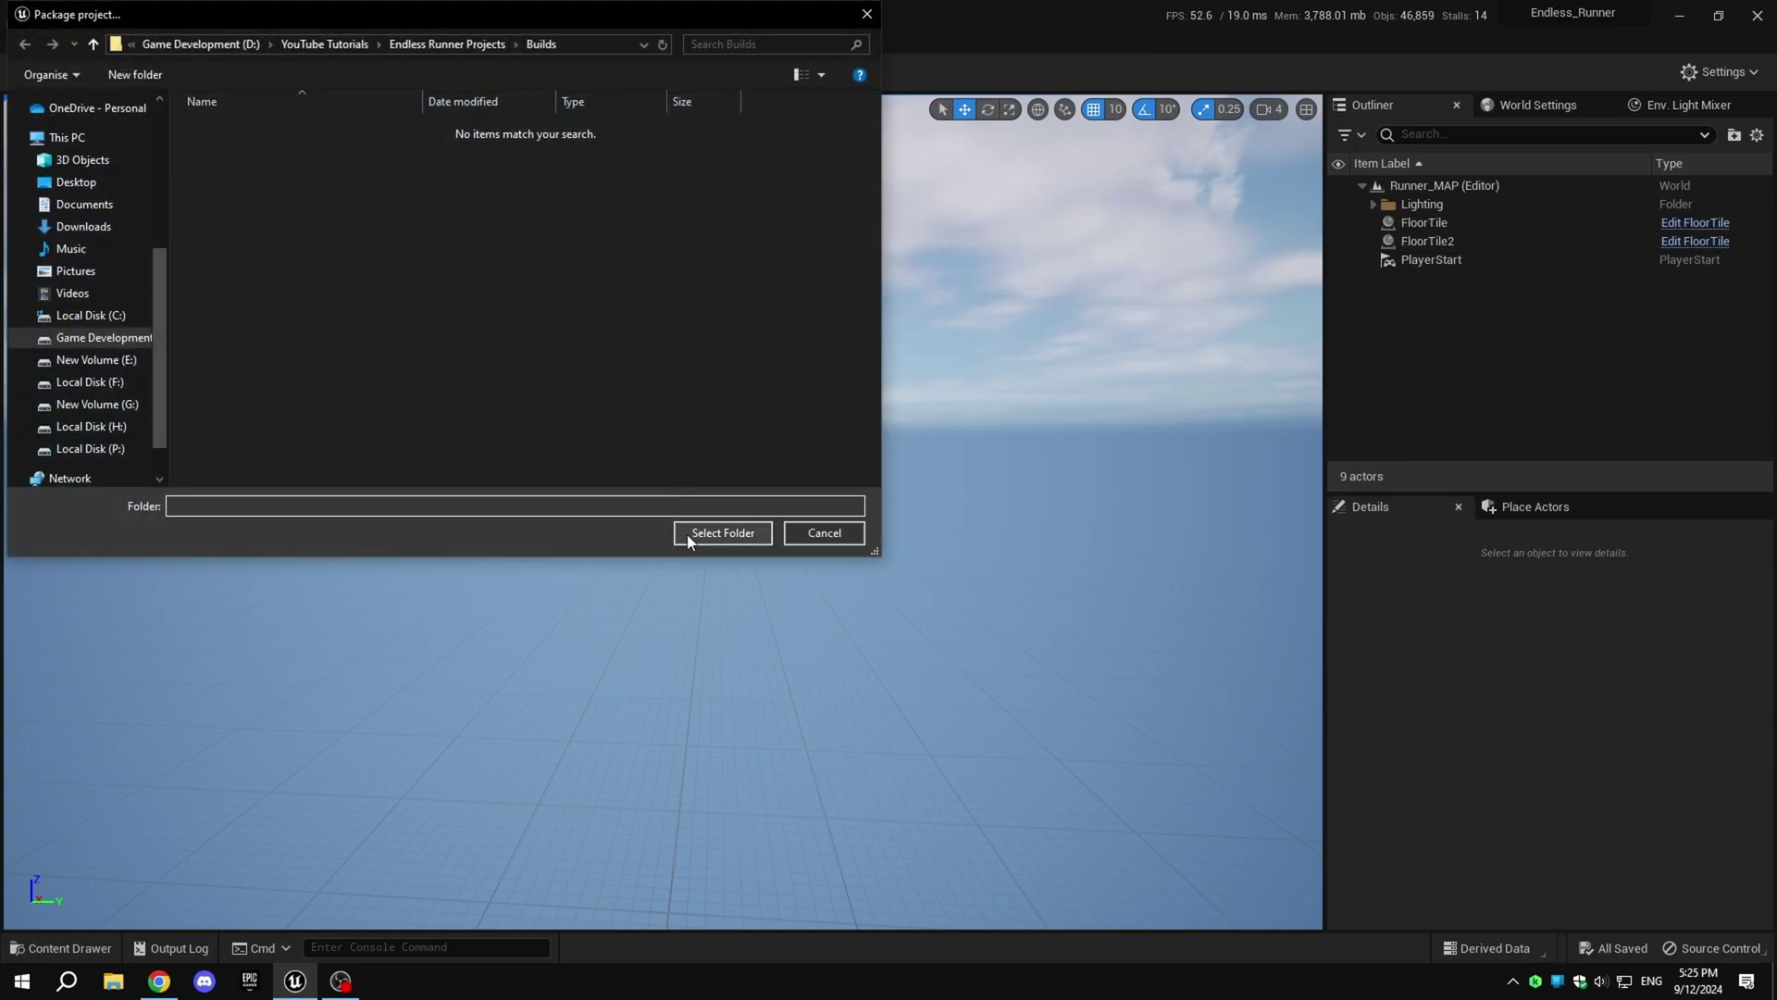
{"action": "left_click", "coordinate": [542, 43]}
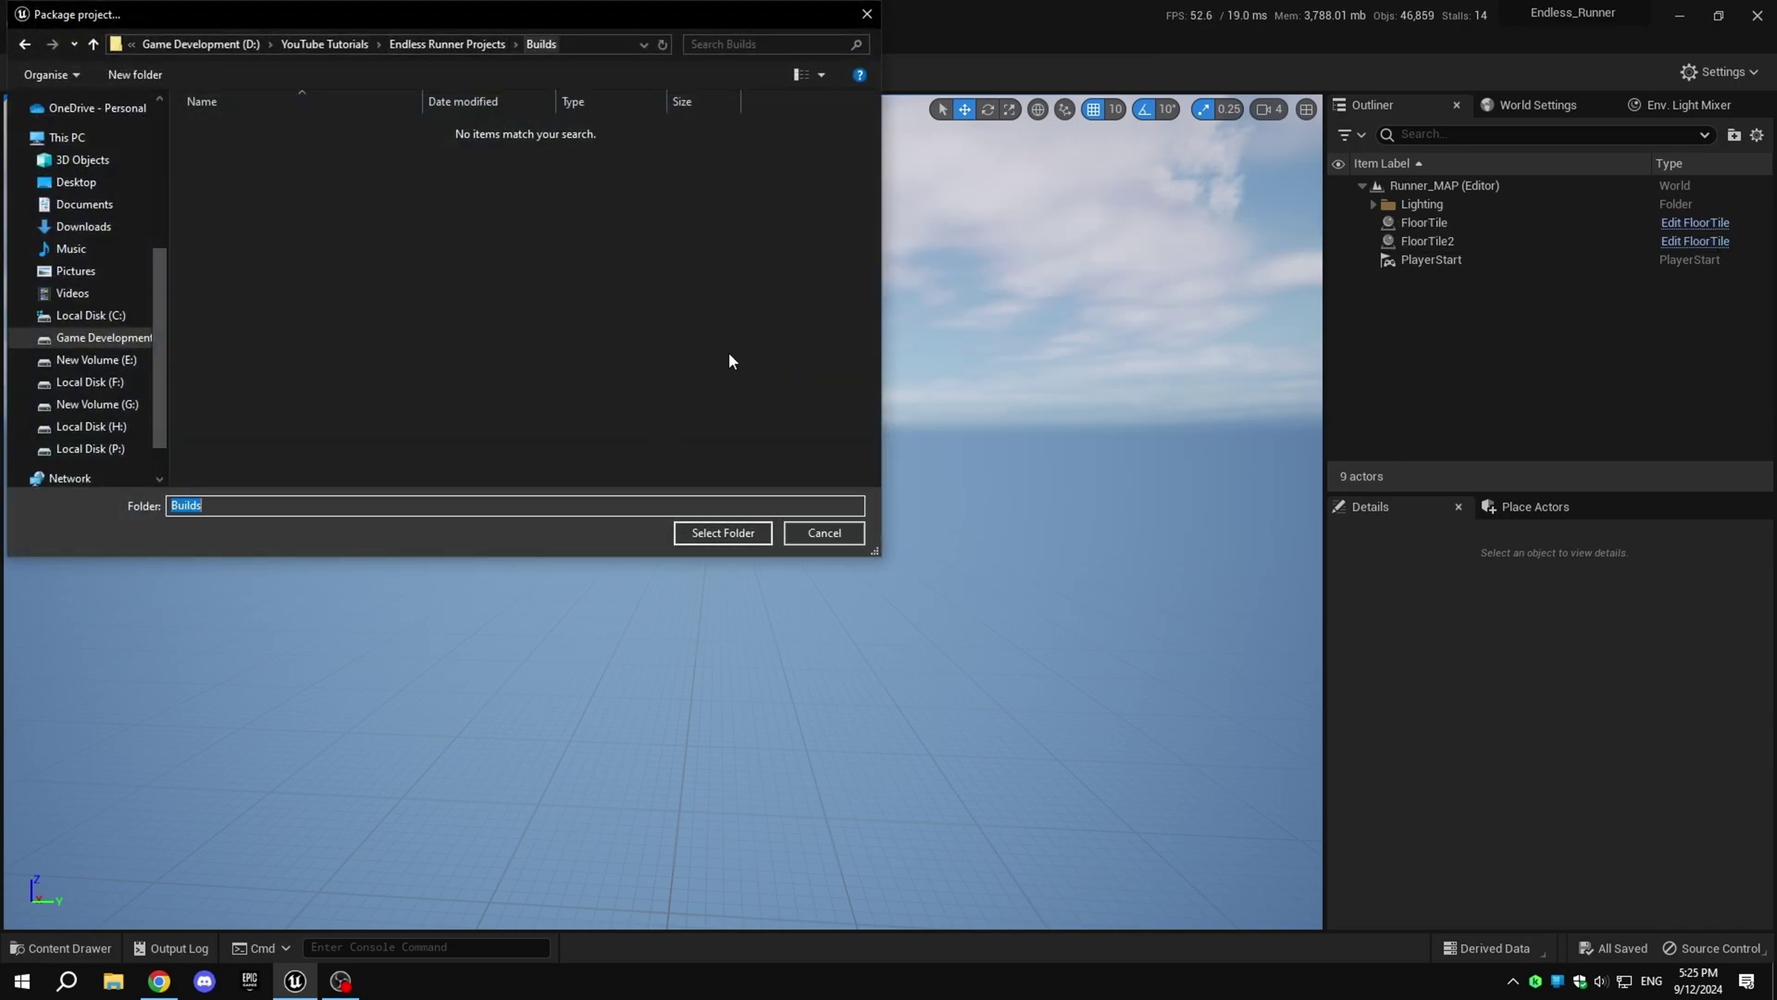
{"action": "left_click", "coordinate": [744, 533]}
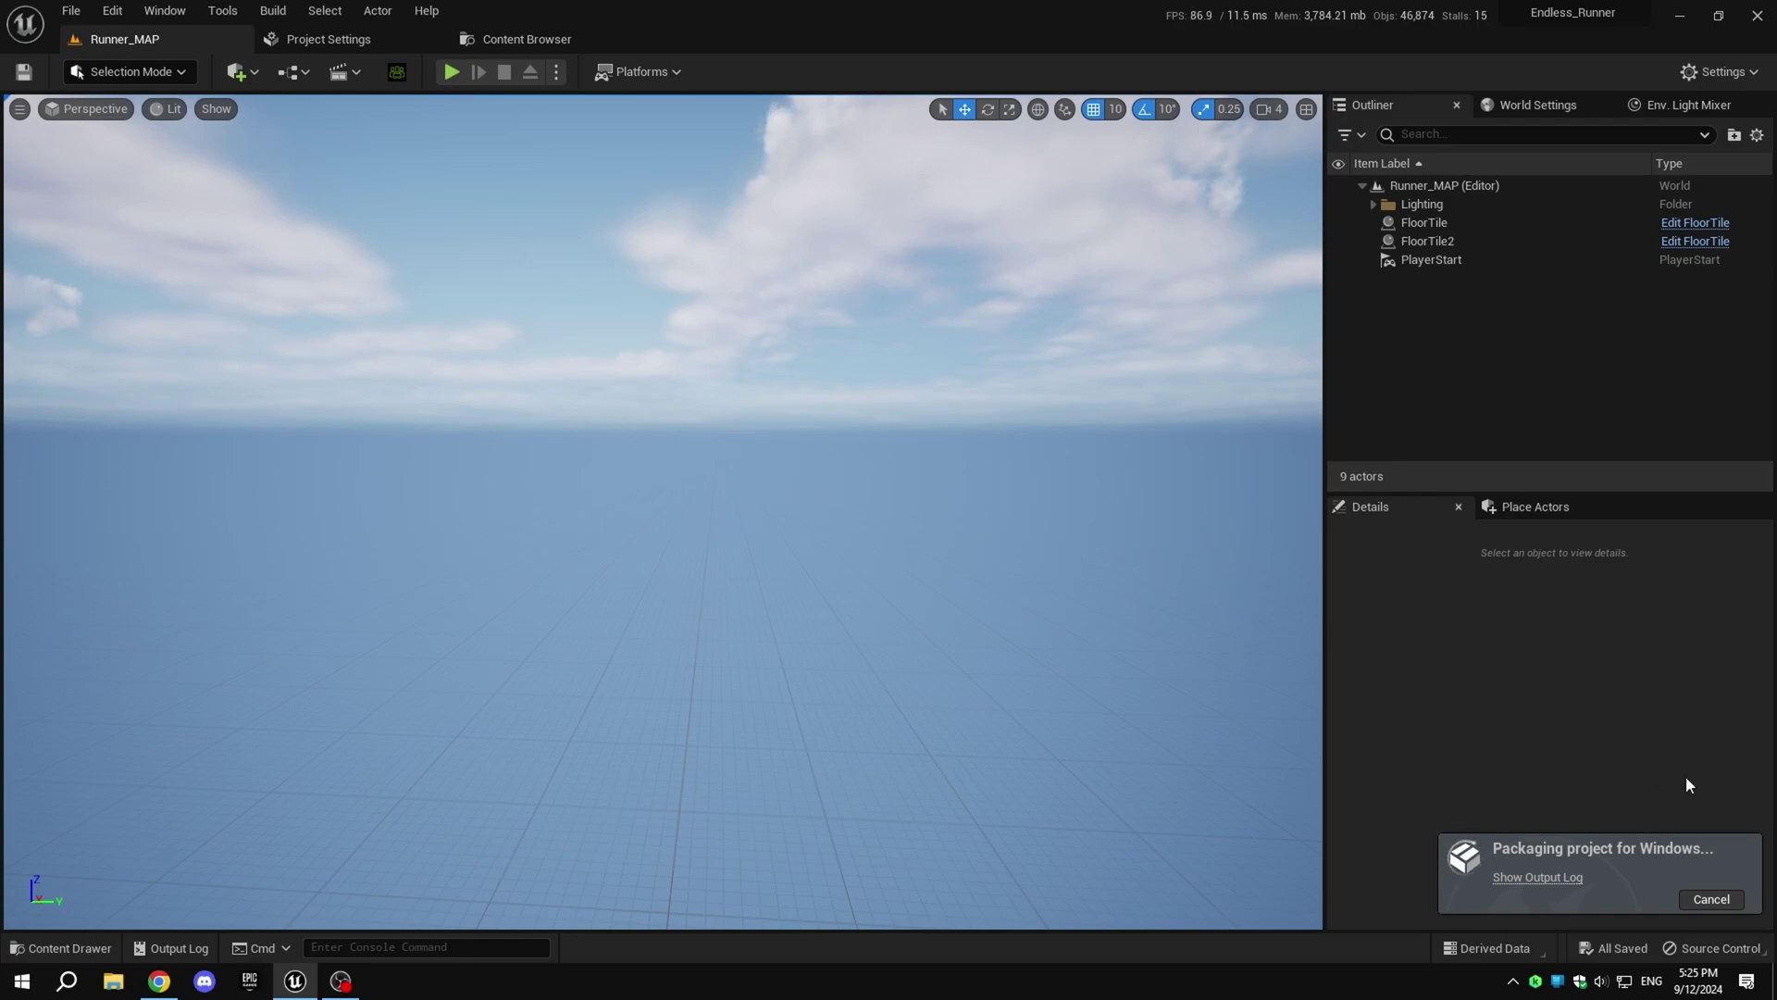
Step: Check the Output Log for BUILD SUCCESSFUL and the build duration line
{"action": "left_click", "coordinate": [1545, 879]}
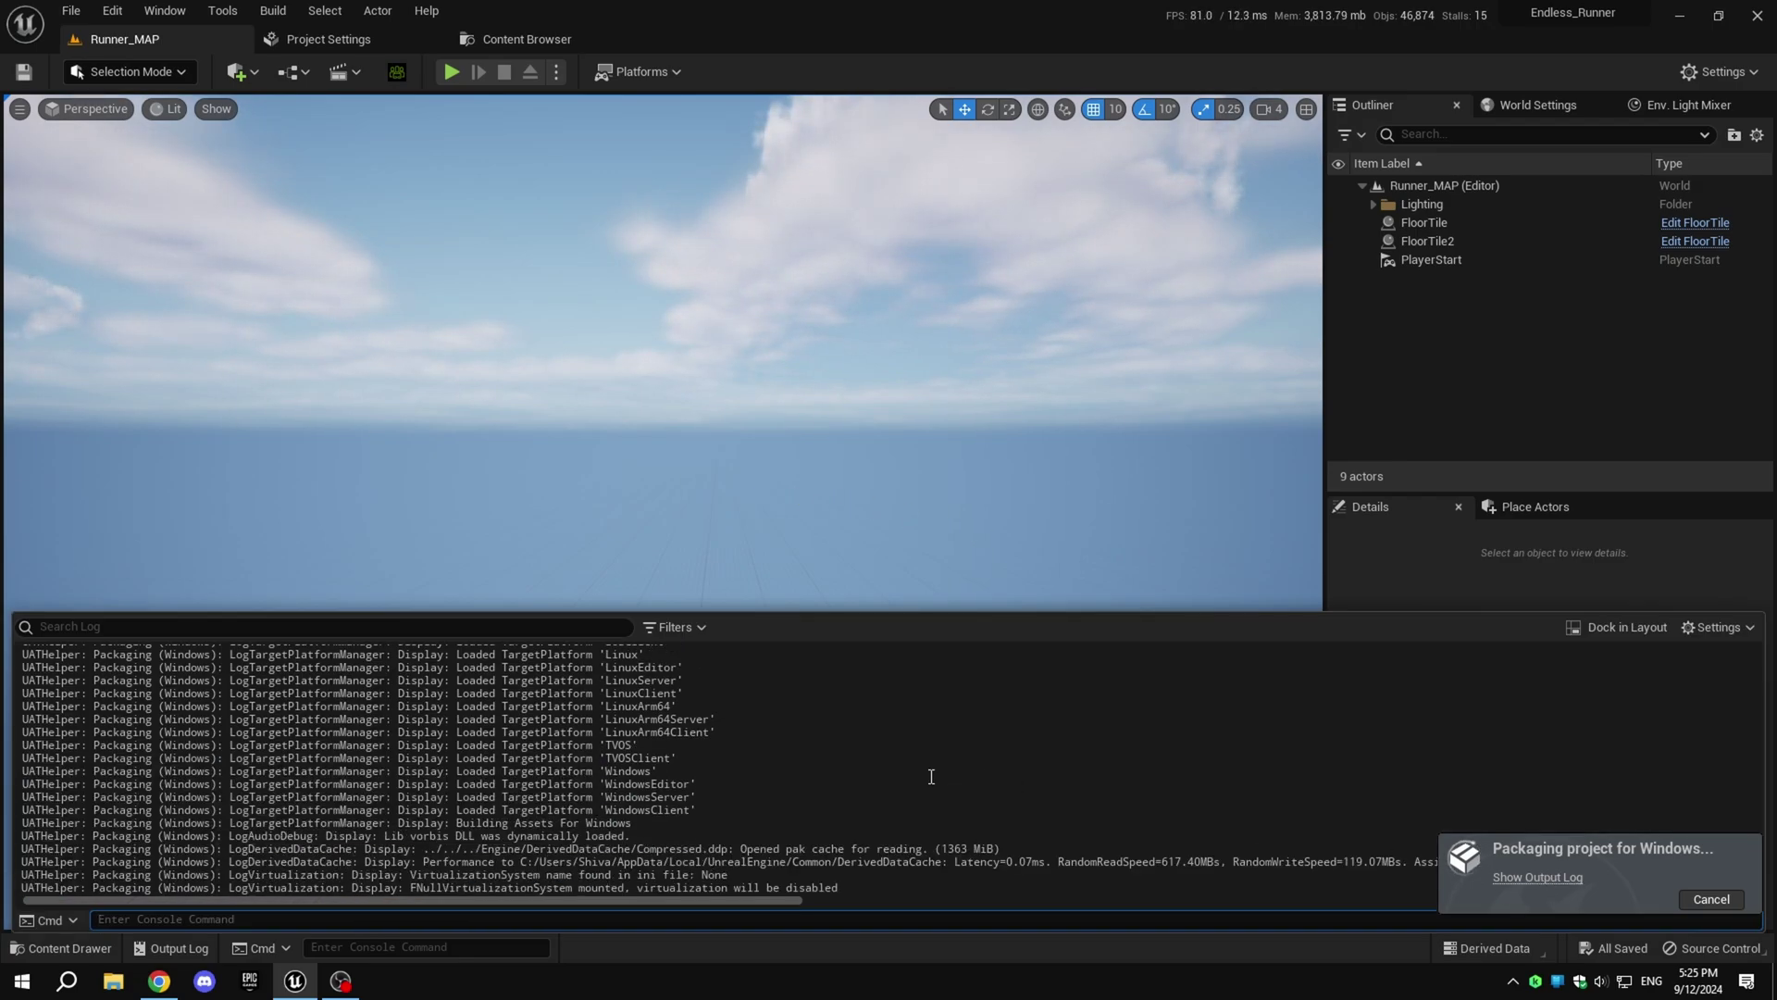
{"action": "scroll", "coordinate": [932, 776], "scroll_direction": "up", "scroll_amount": 8}
{"action": "scroll", "coordinate": [925, 779], "scroll_direction": "up", "scroll_amount": 3}
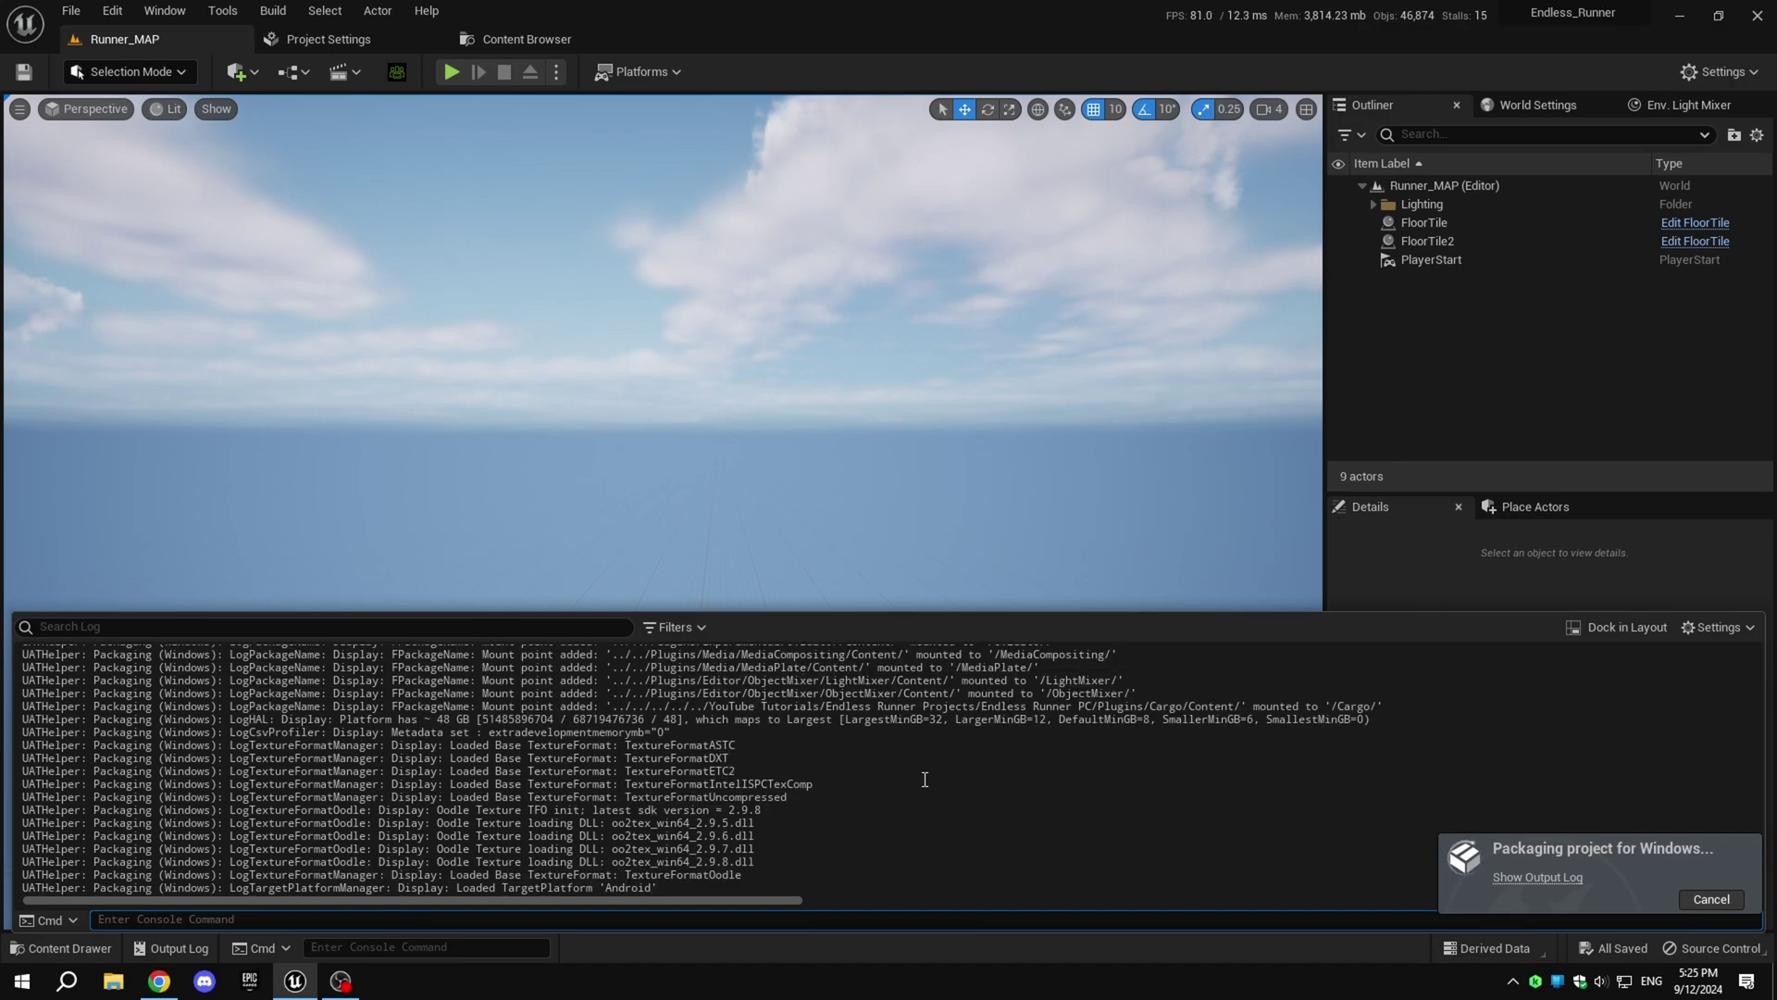
{"action": "scroll", "coordinate": [925, 779], "scroll_direction": "down", "scroll_amount": 12}
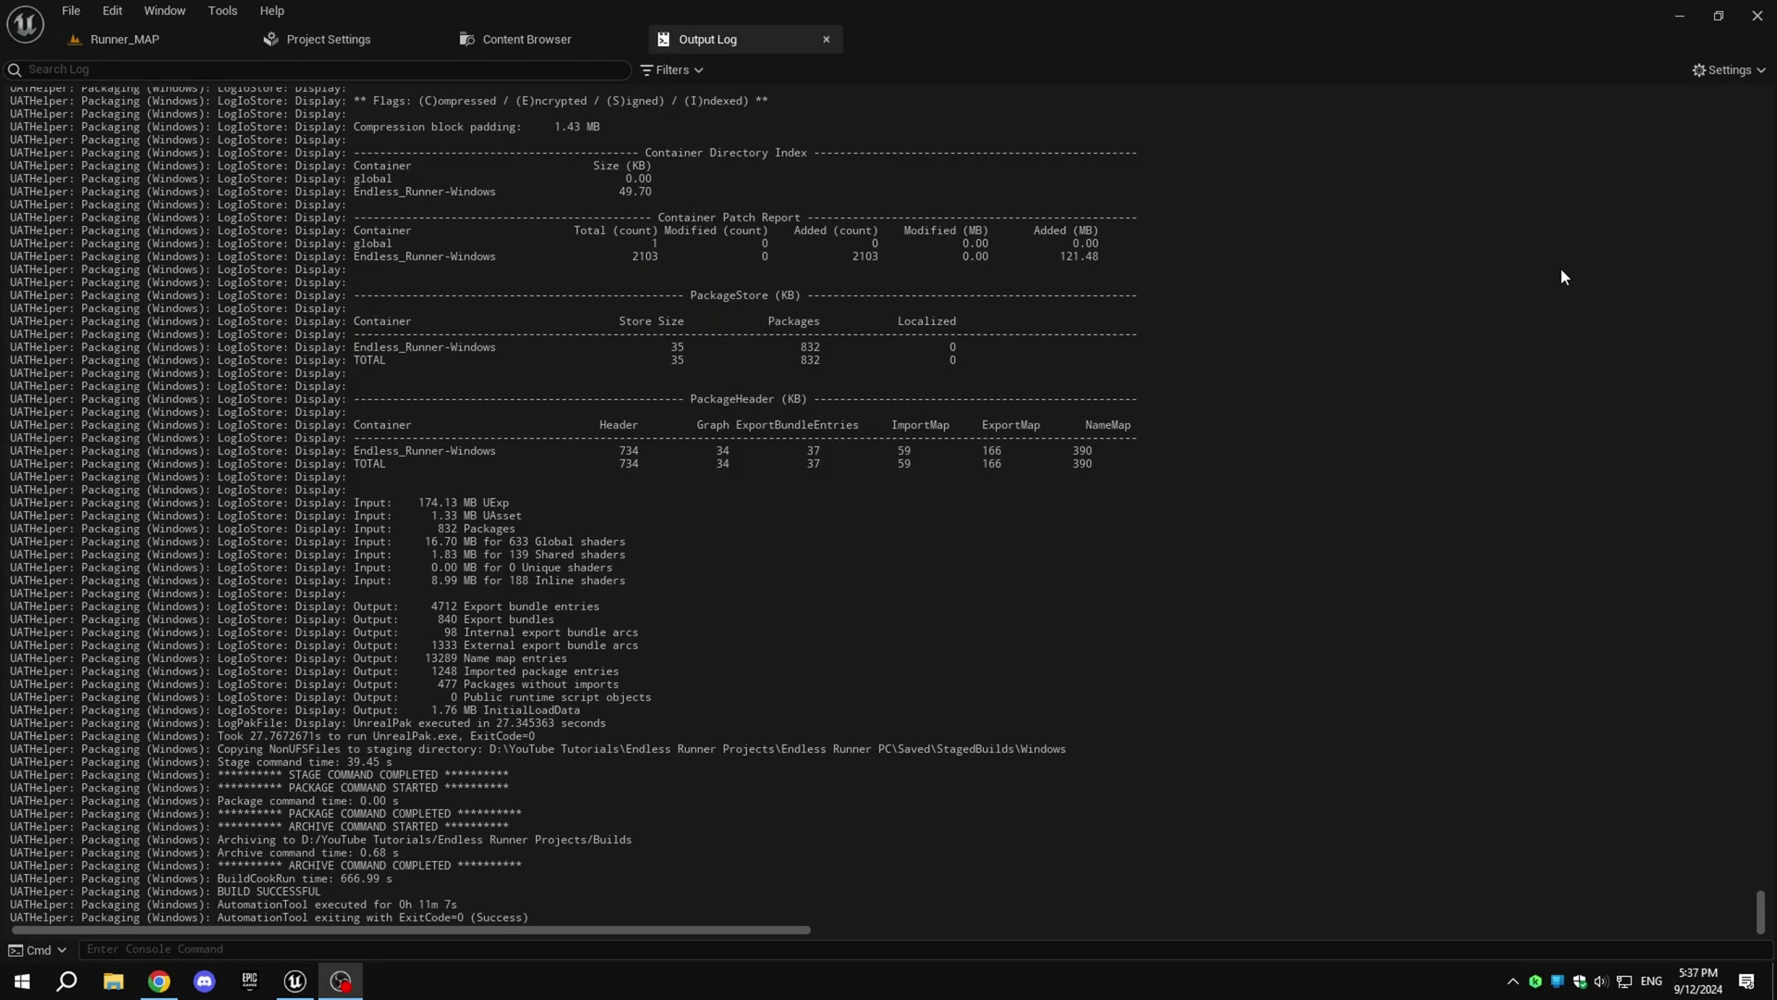
{"action": "left_click_drag", "start_coordinate": [304, 907], "coordinate": [475, 904]}
{"action": "left_click", "coordinate": [678, 845]}
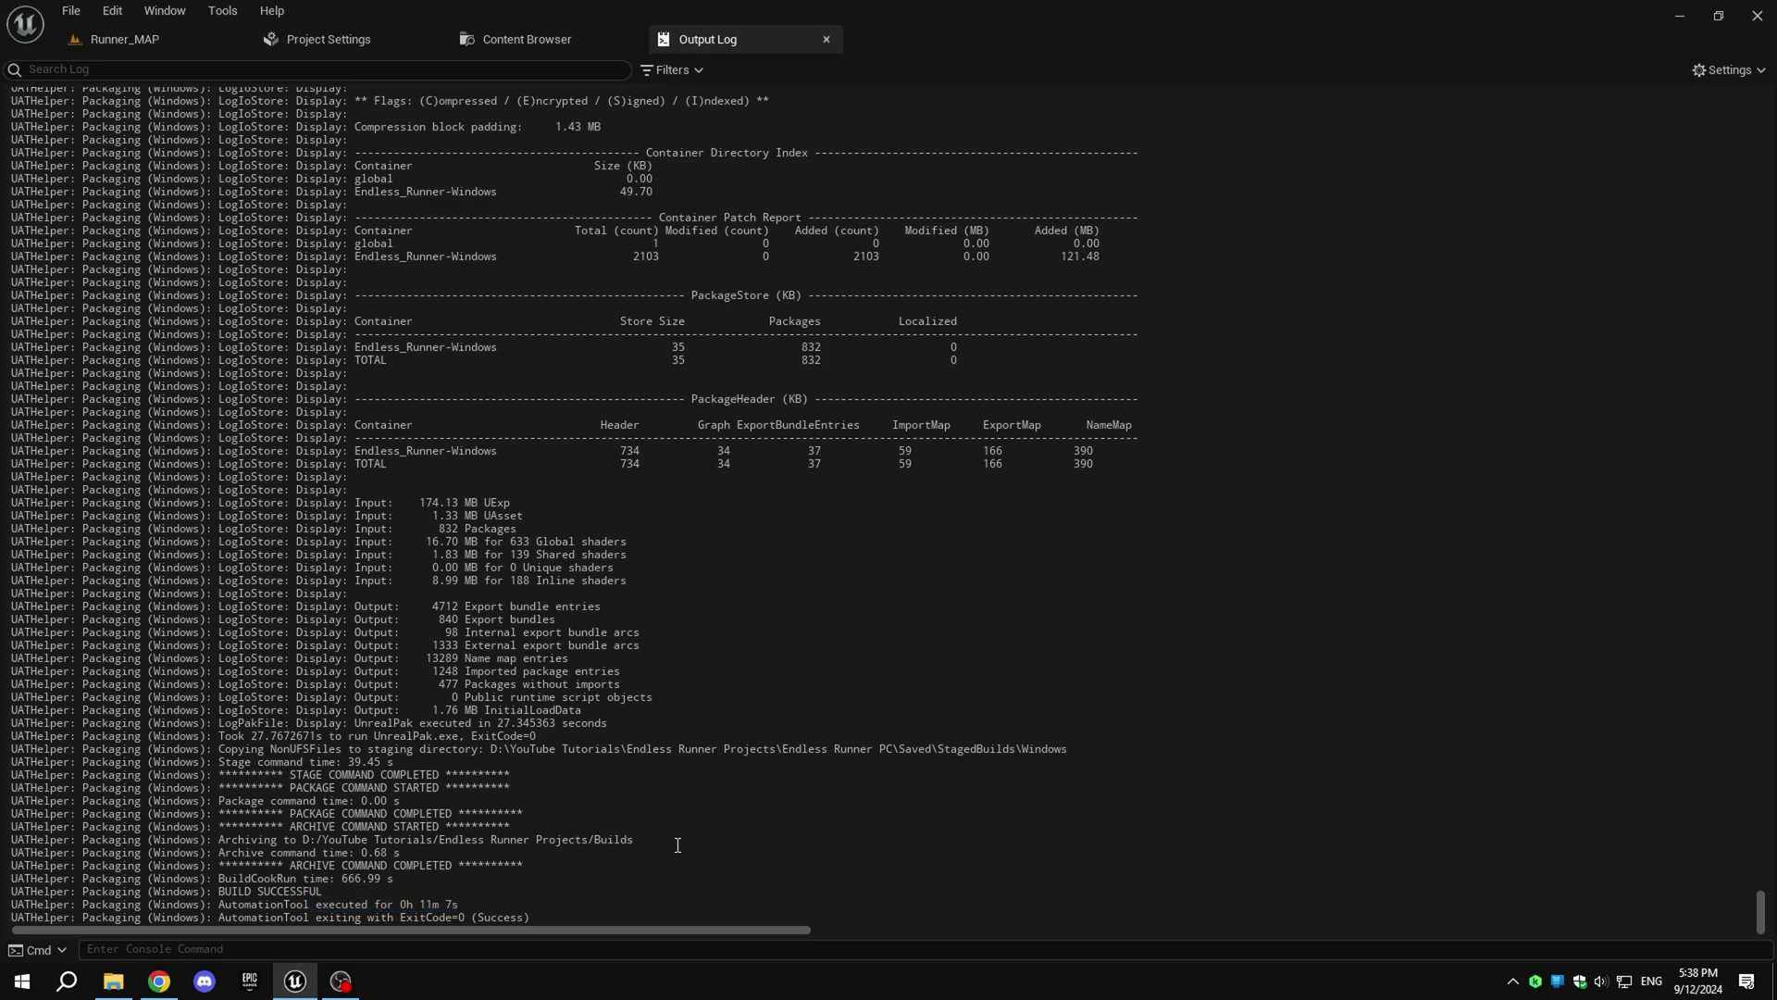
Step: Open Builds > Windows and confirm in Properties that the five packaged items total 347 MB
{"action": "left_click", "coordinate": [120, 983]}
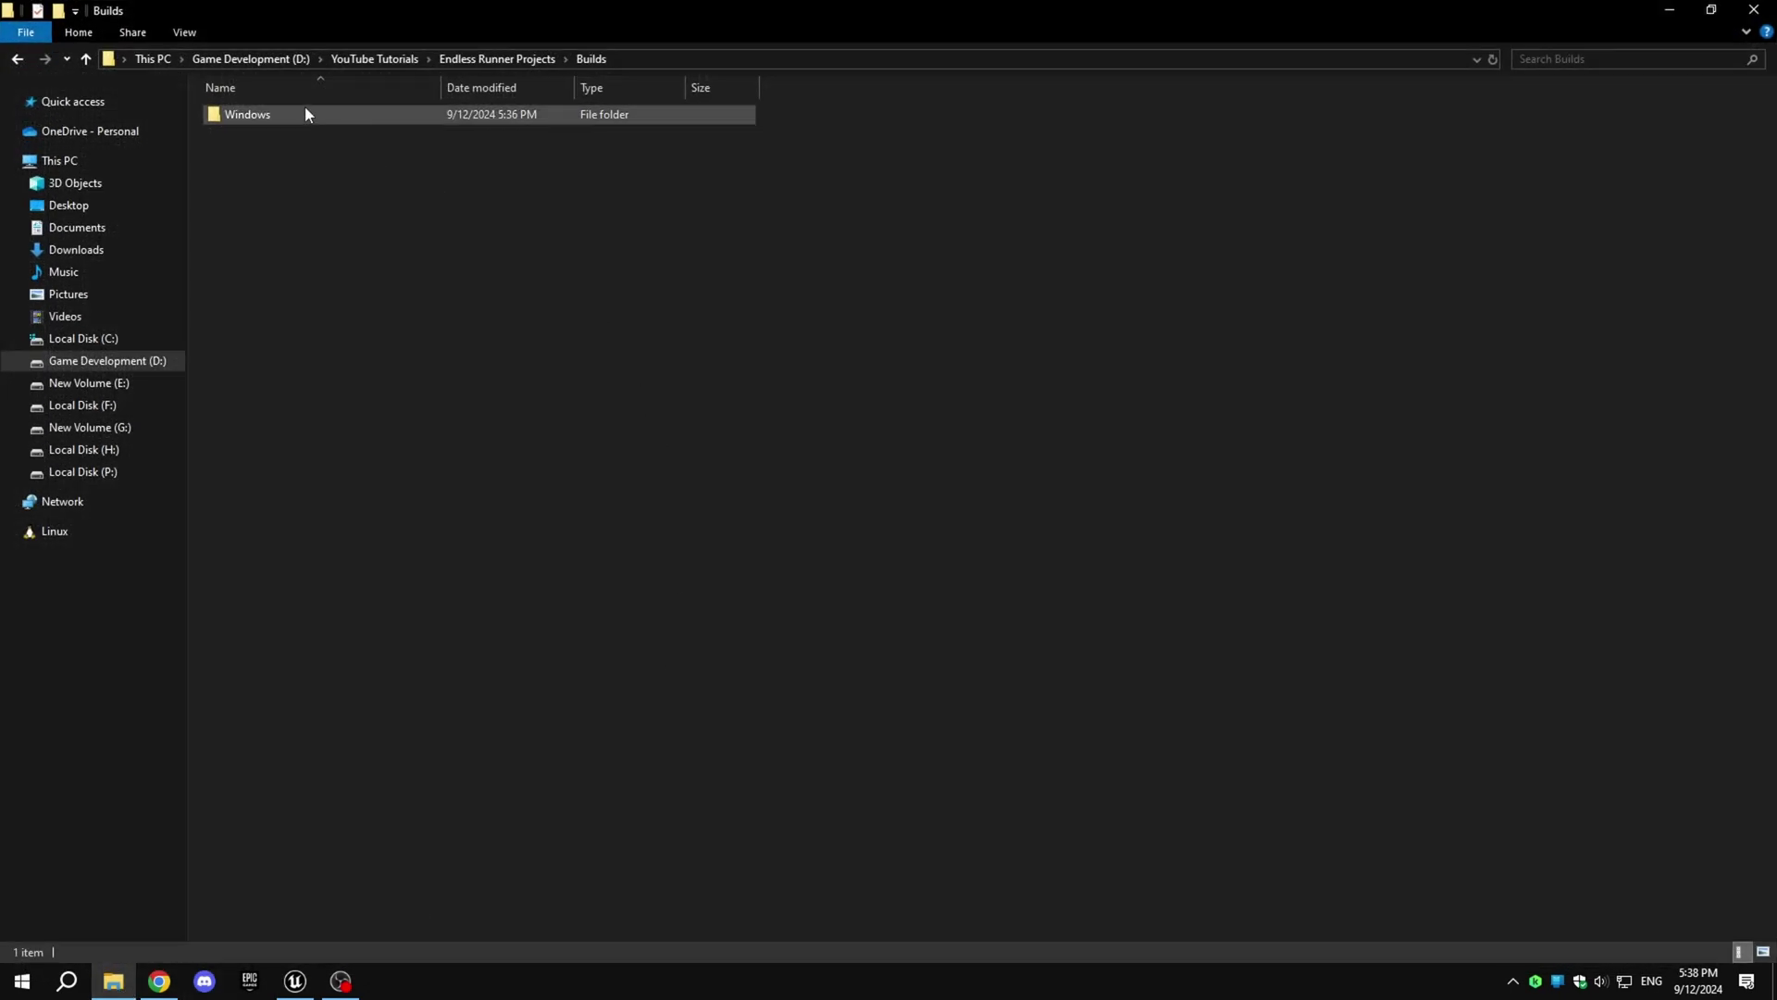
{"action": "left_click_drag", "start_coordinate": [324, 227], "coordinate": [421, 115]}
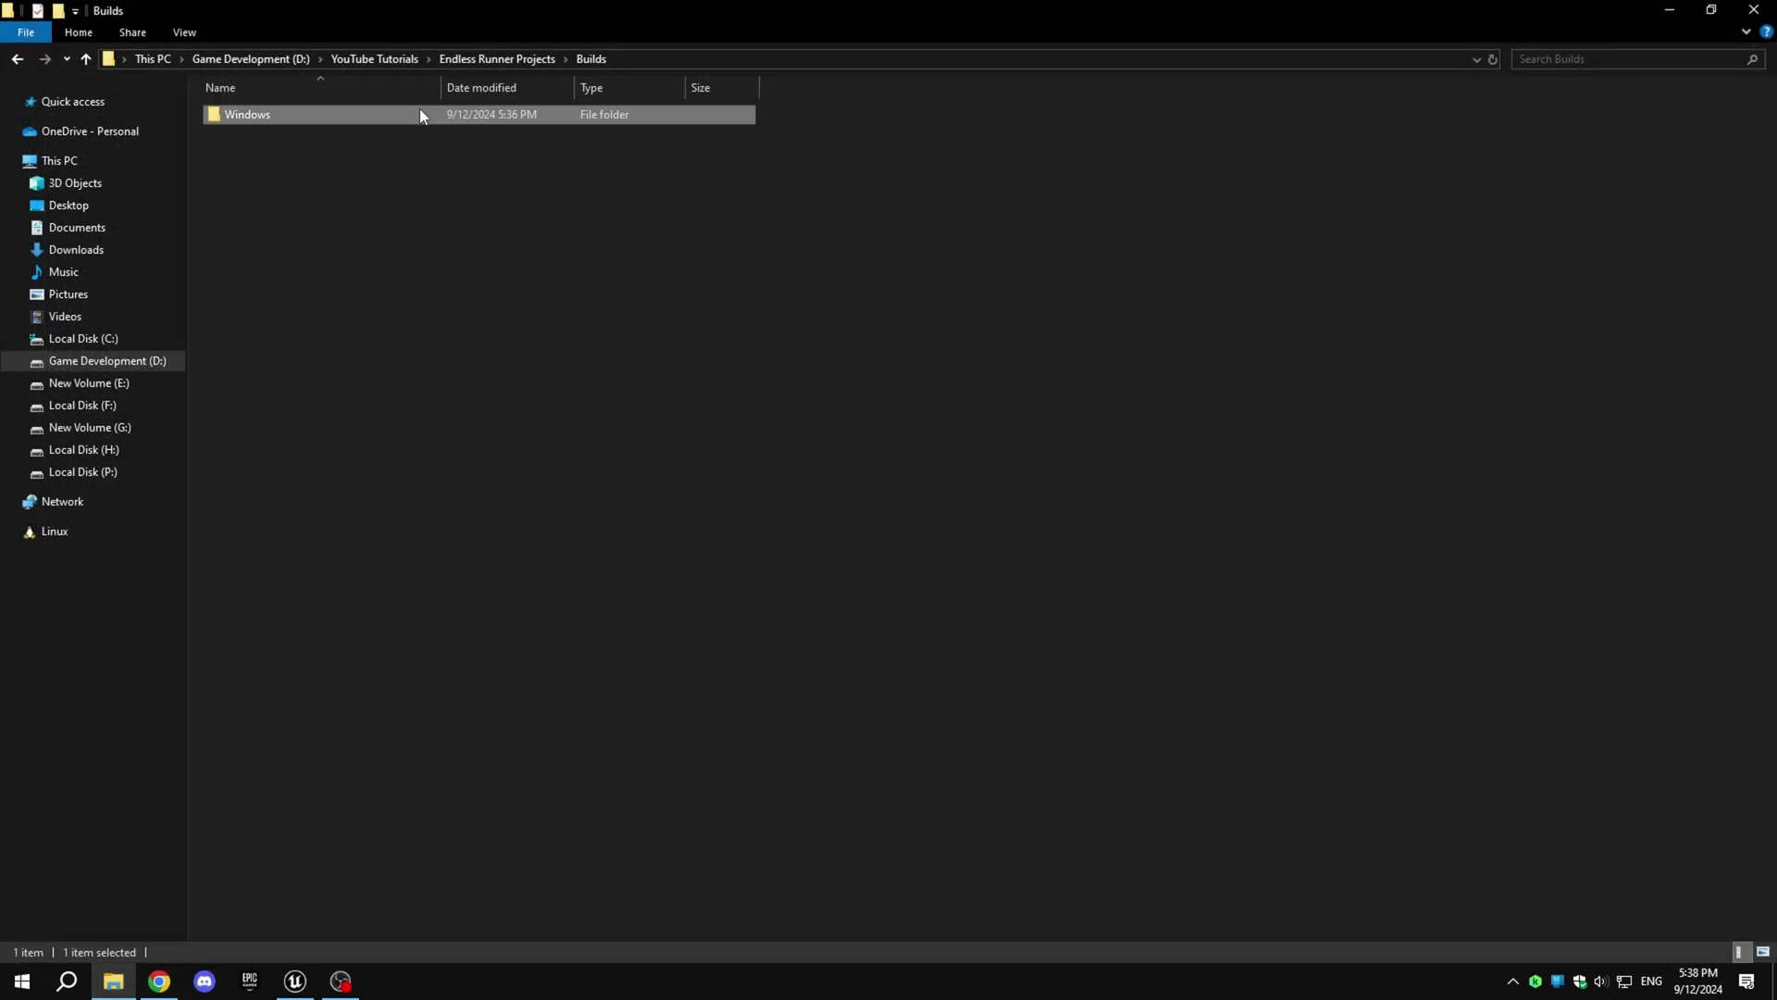
{"action": "double_click", "coordinate": [419, 114]}
{"action": "left_click_drag", "start_coordinate": [269, 345], "coordinate": [275, 120]}
{"action": "right_click", "coordinate": [276, 121]}
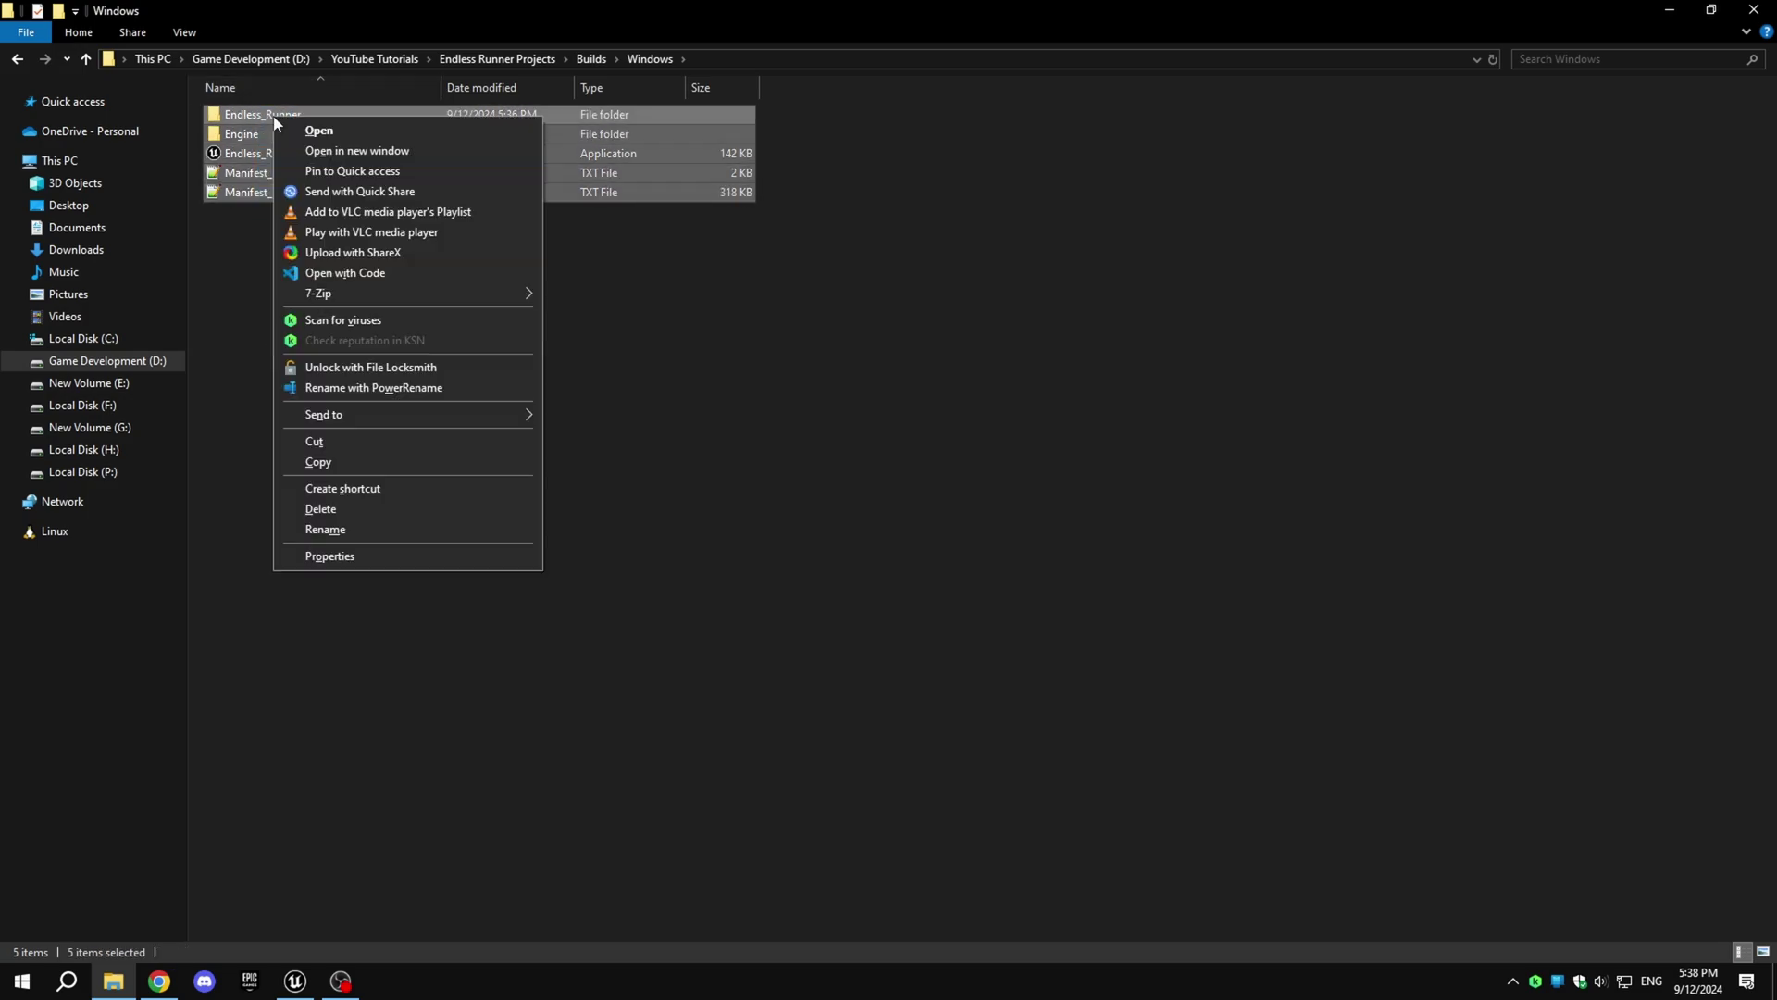
{"action": "left_click", "coordinate": [367, 561]}
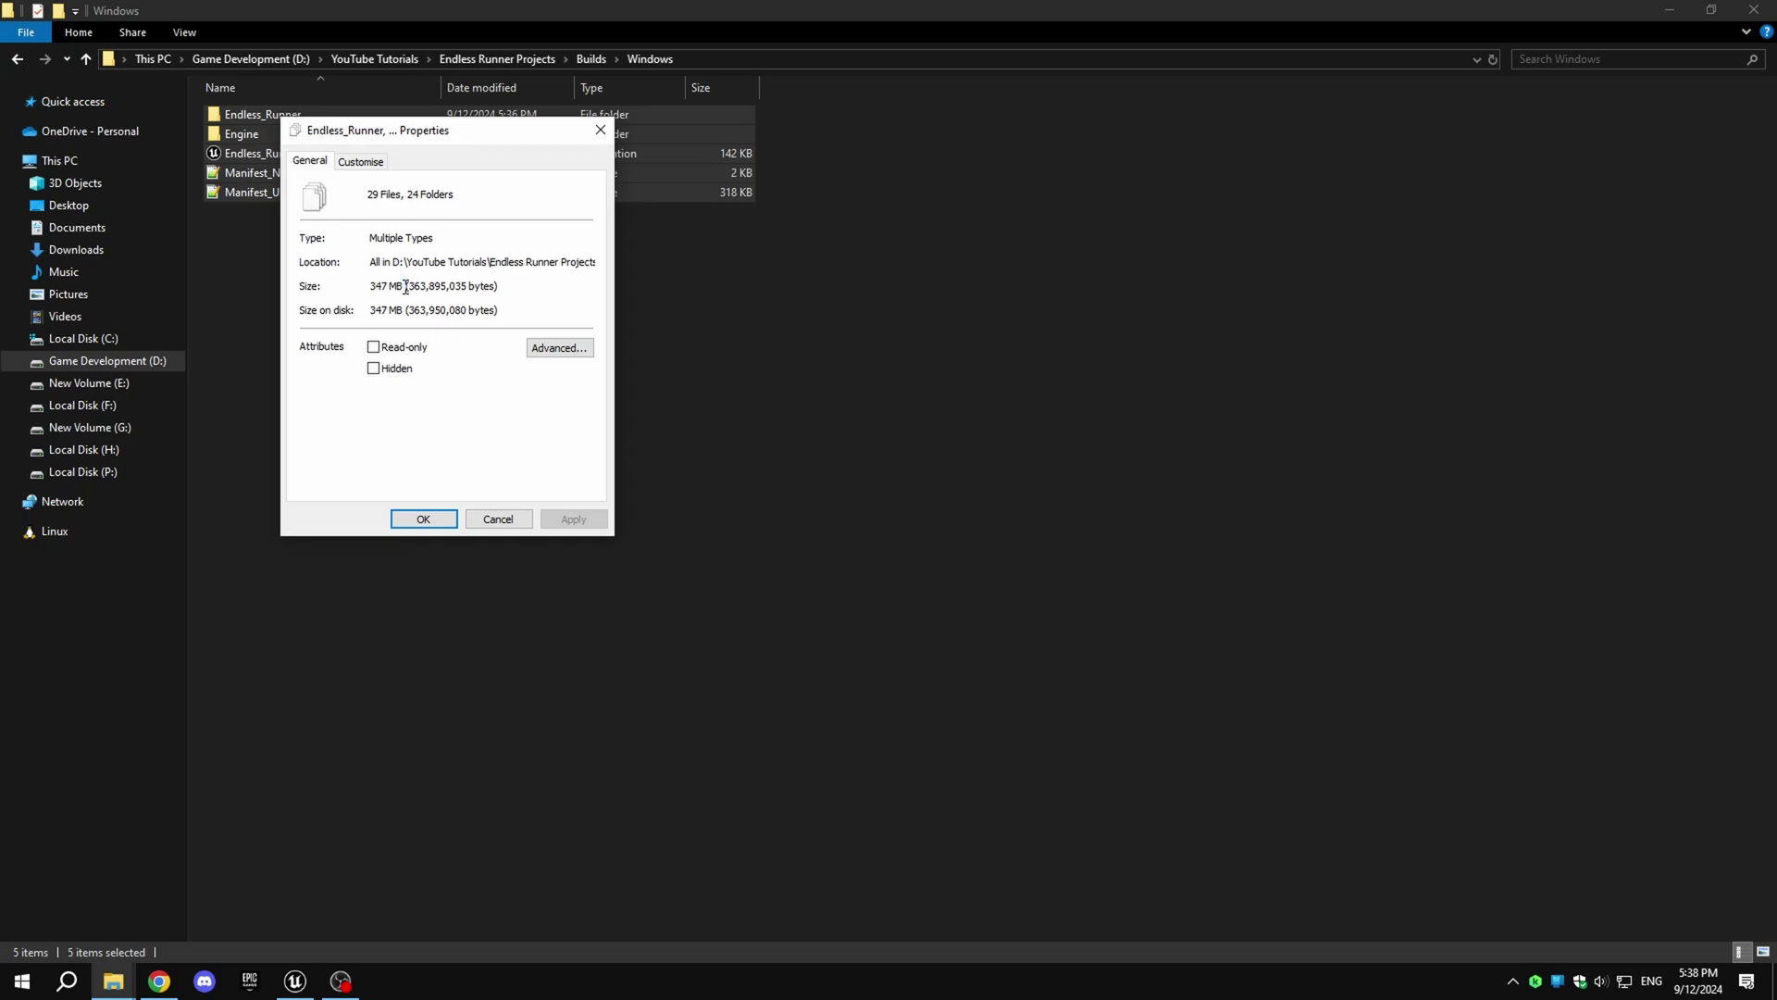
{"action": "left_click", "coordinate": [500, 518]}
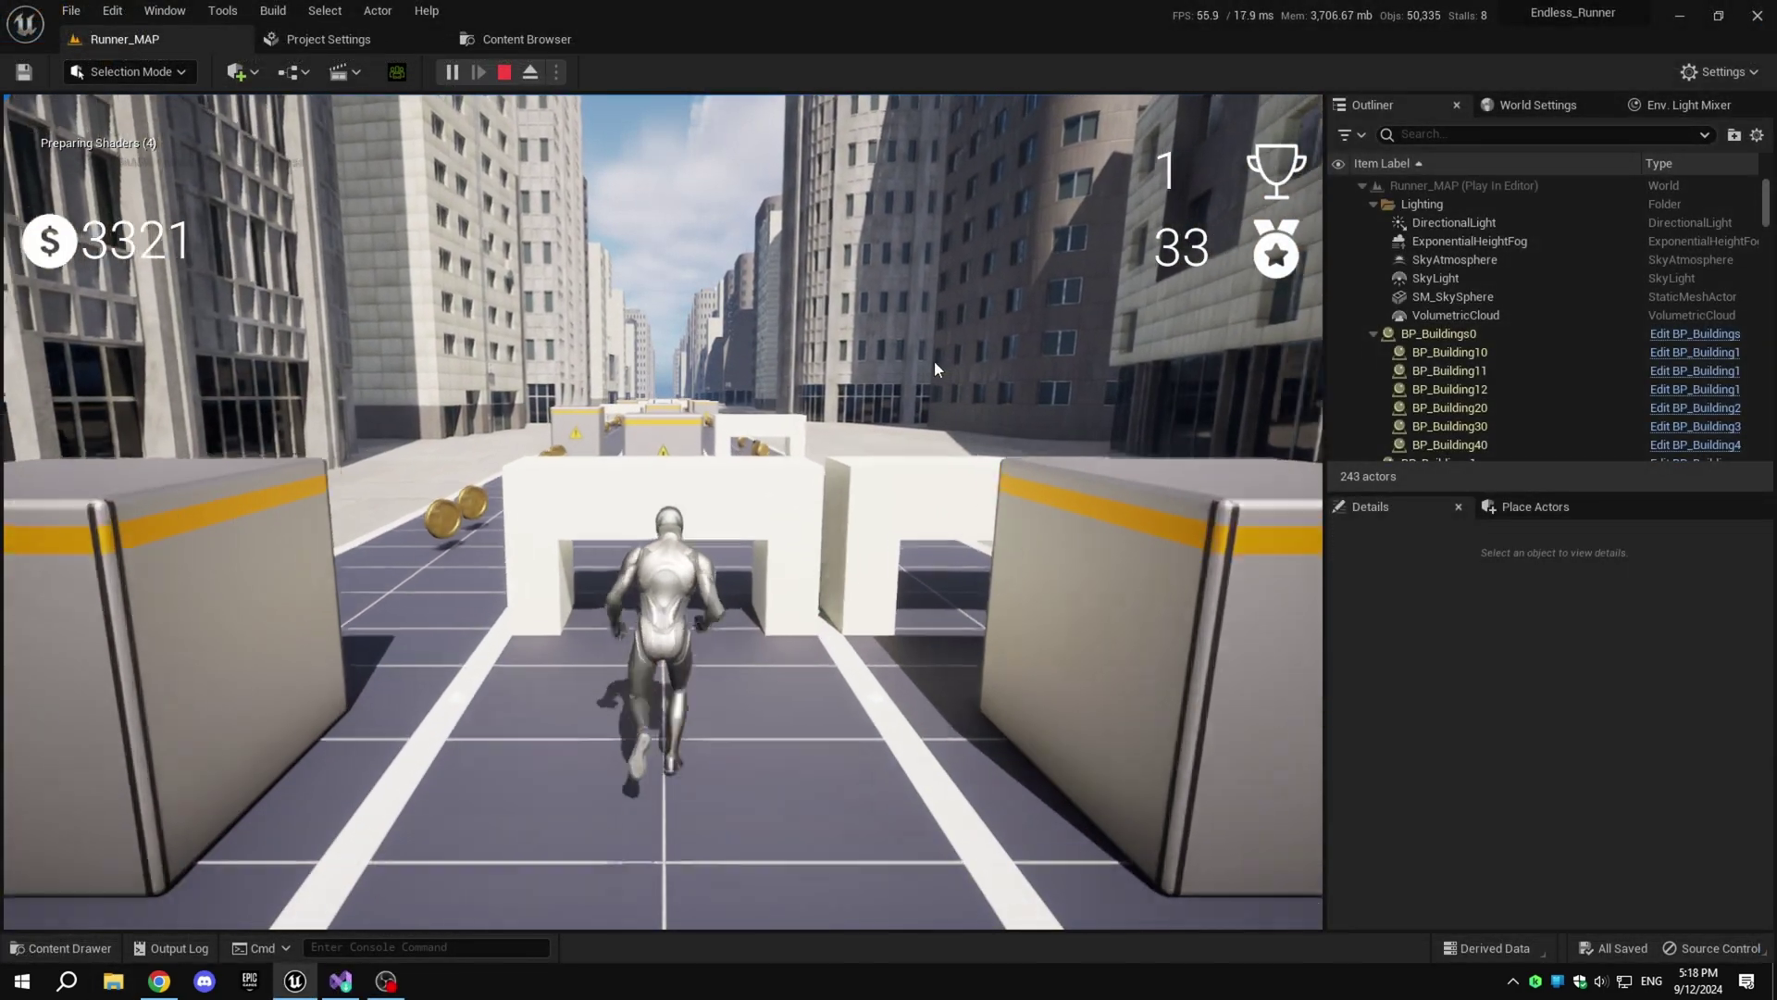
Step: Steer the runner right, left, then back to centre to dodge obstacles as coins reach 3330
{"action": "key", "text": "d"}
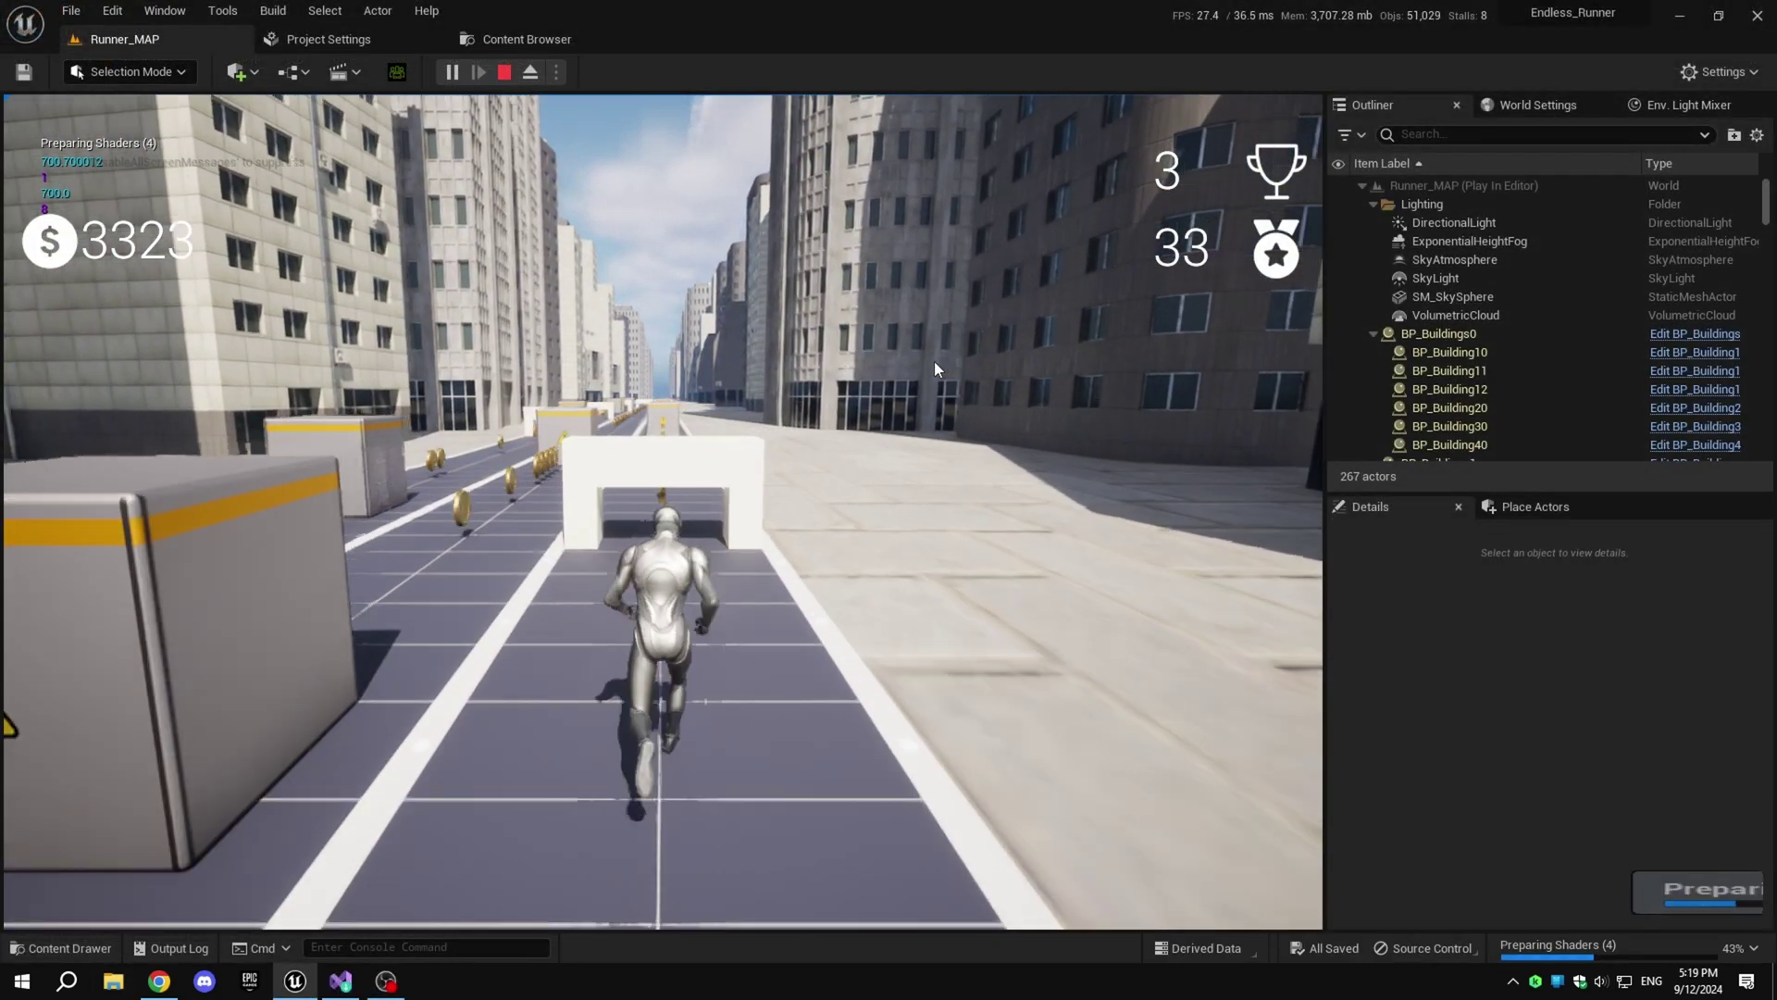
{"action": "key", "text": "a"}
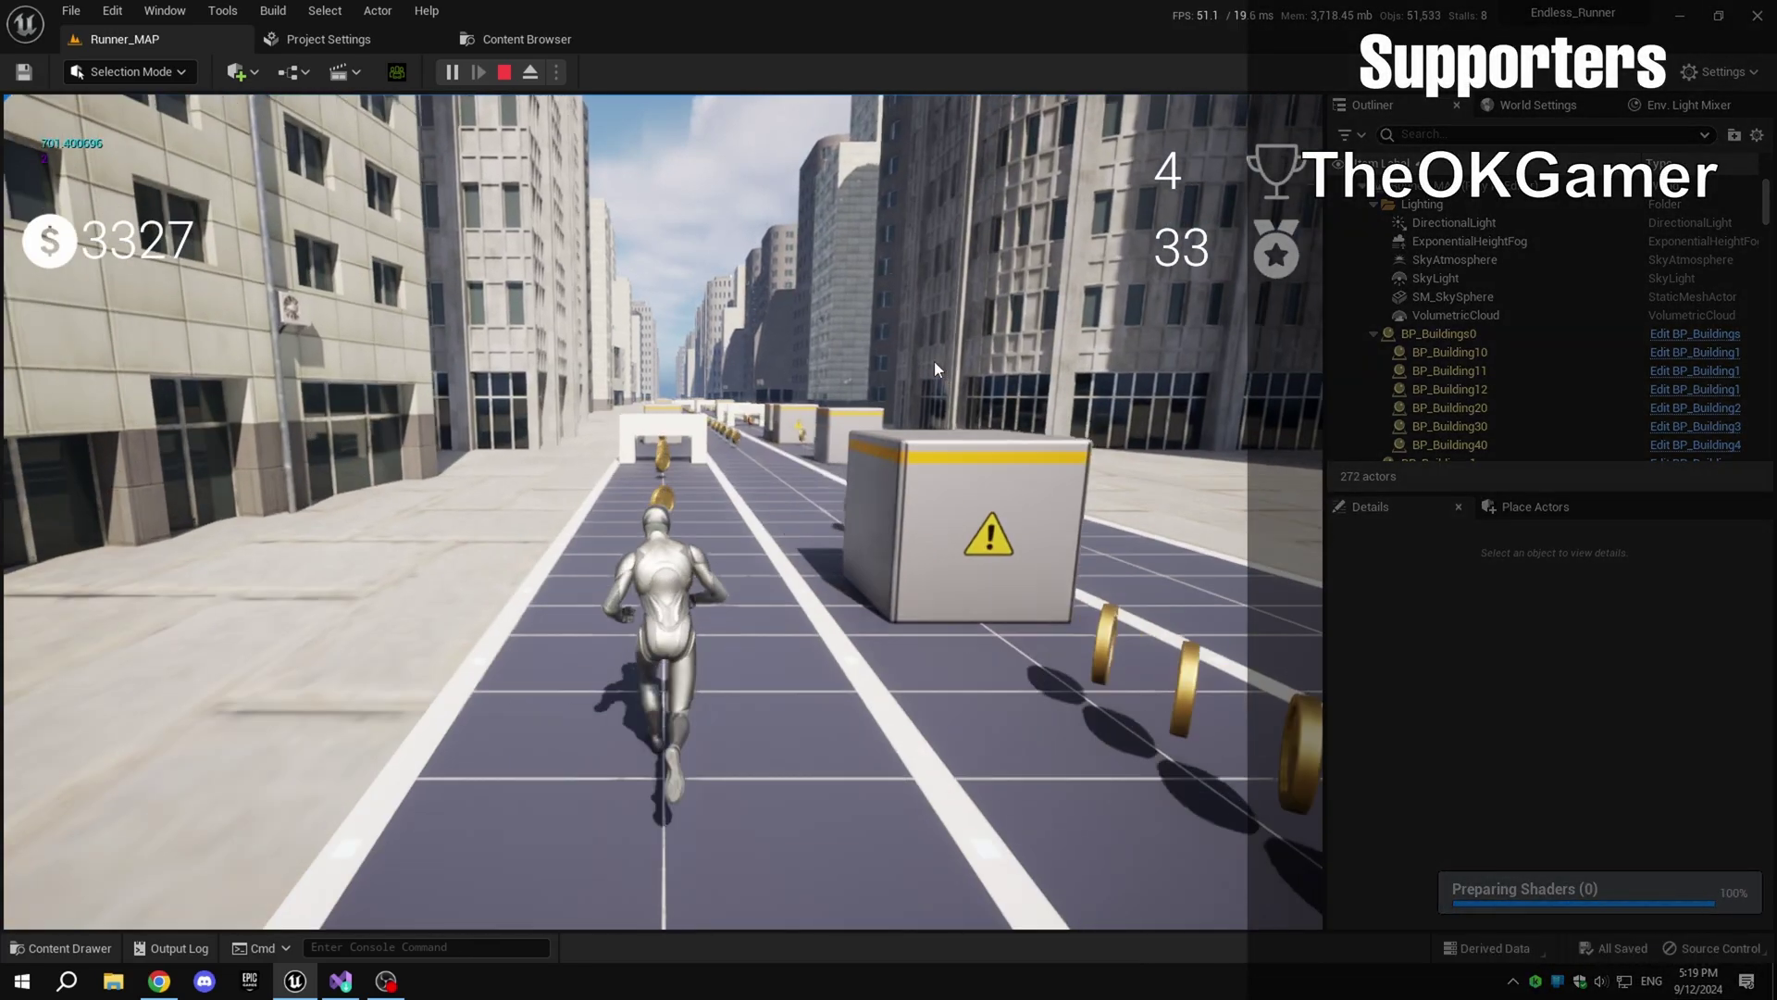
{"action": "key", "text": "d"}
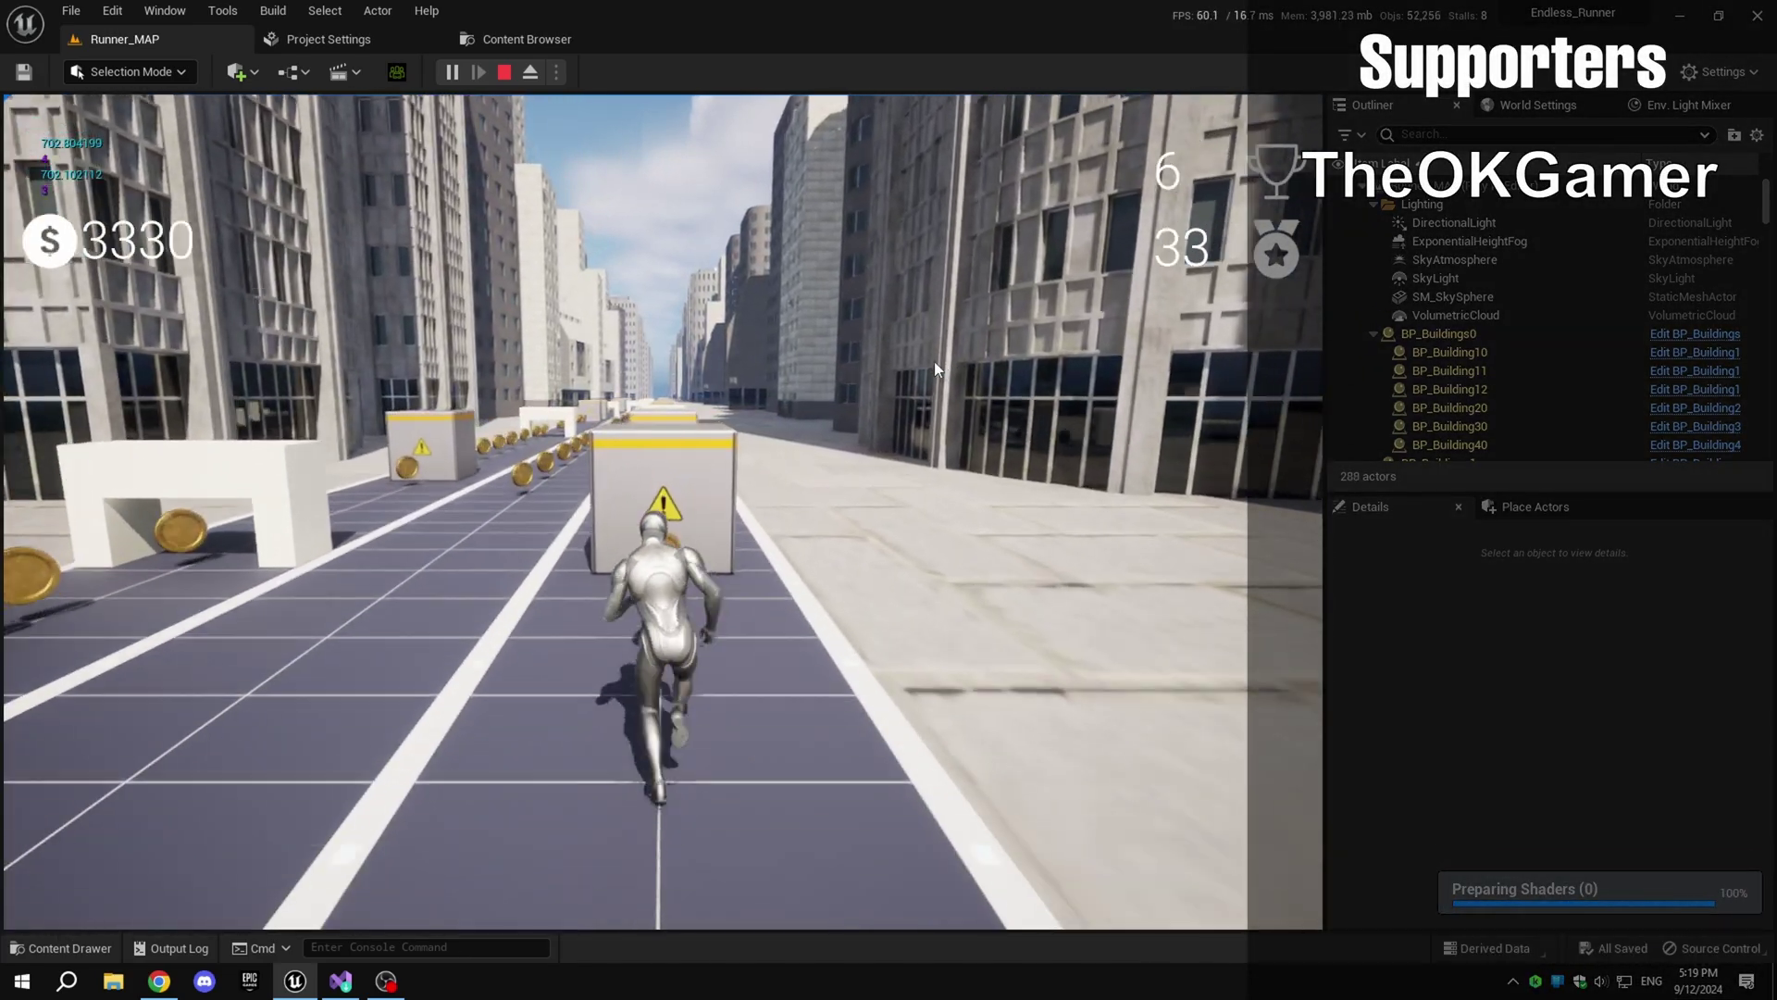